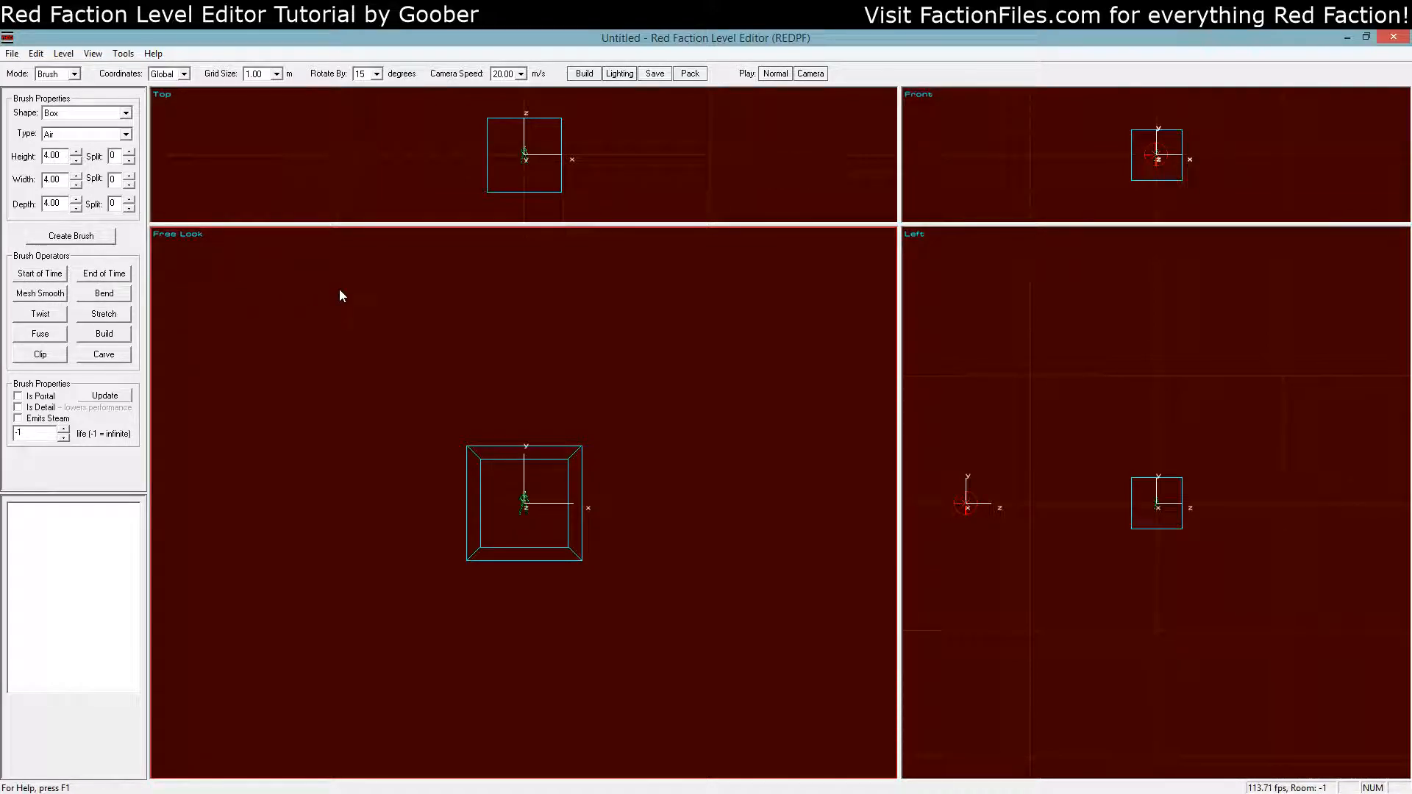
Examine the default box brush outline from several angles in the free look view
key(KP_1)
key(KP_6)
key(a)
key(KP_1)
key(KP_6)
key(a)
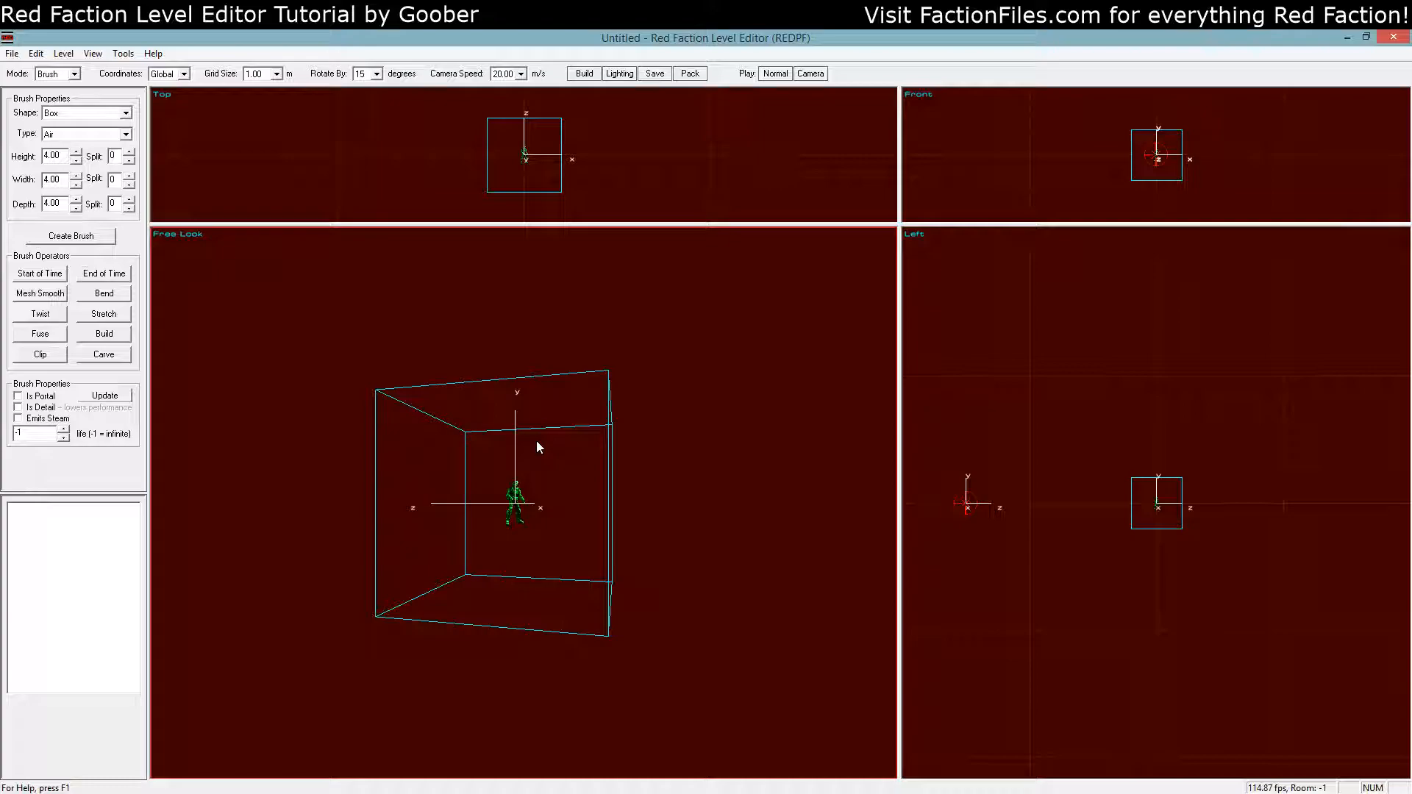
key(KP_3)
key(KP_4)
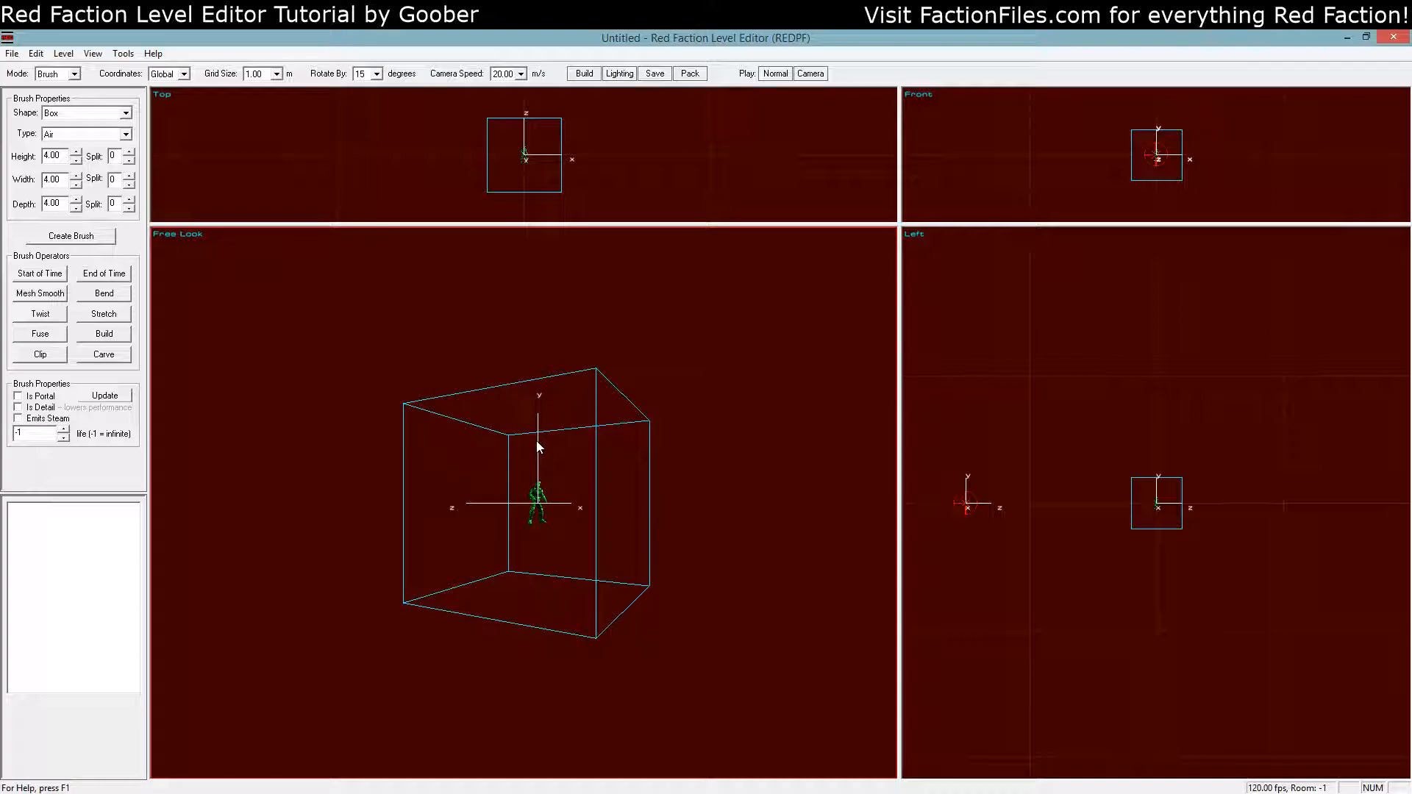
Set the air box brush's height, width and depth to 10 each
double_click(70, 157)
text(10)
key(Tab)
text(10)
key(Tab)
text(10)
key(Tab)
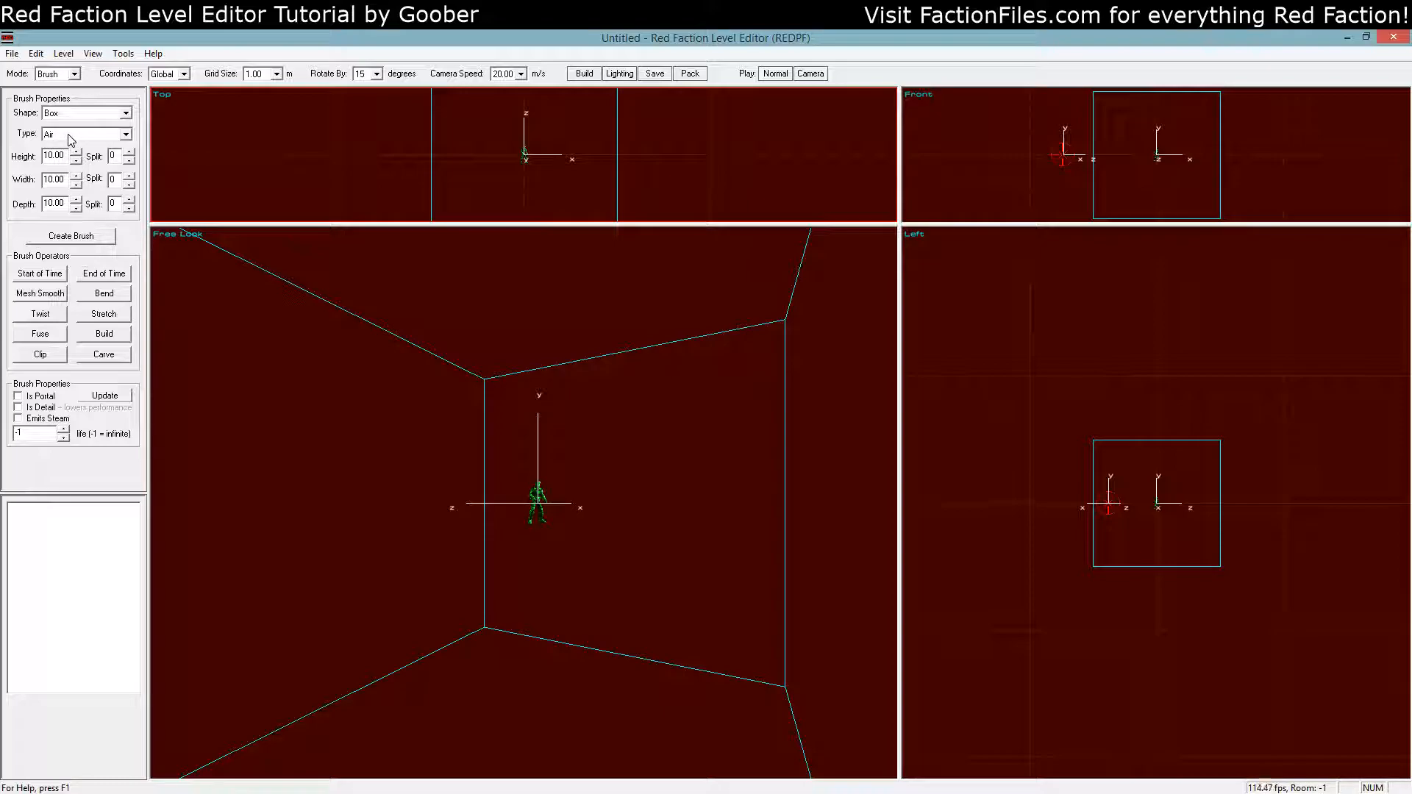
Create the air brush as a room and build the level geometry
click(86, 235)
key(z)
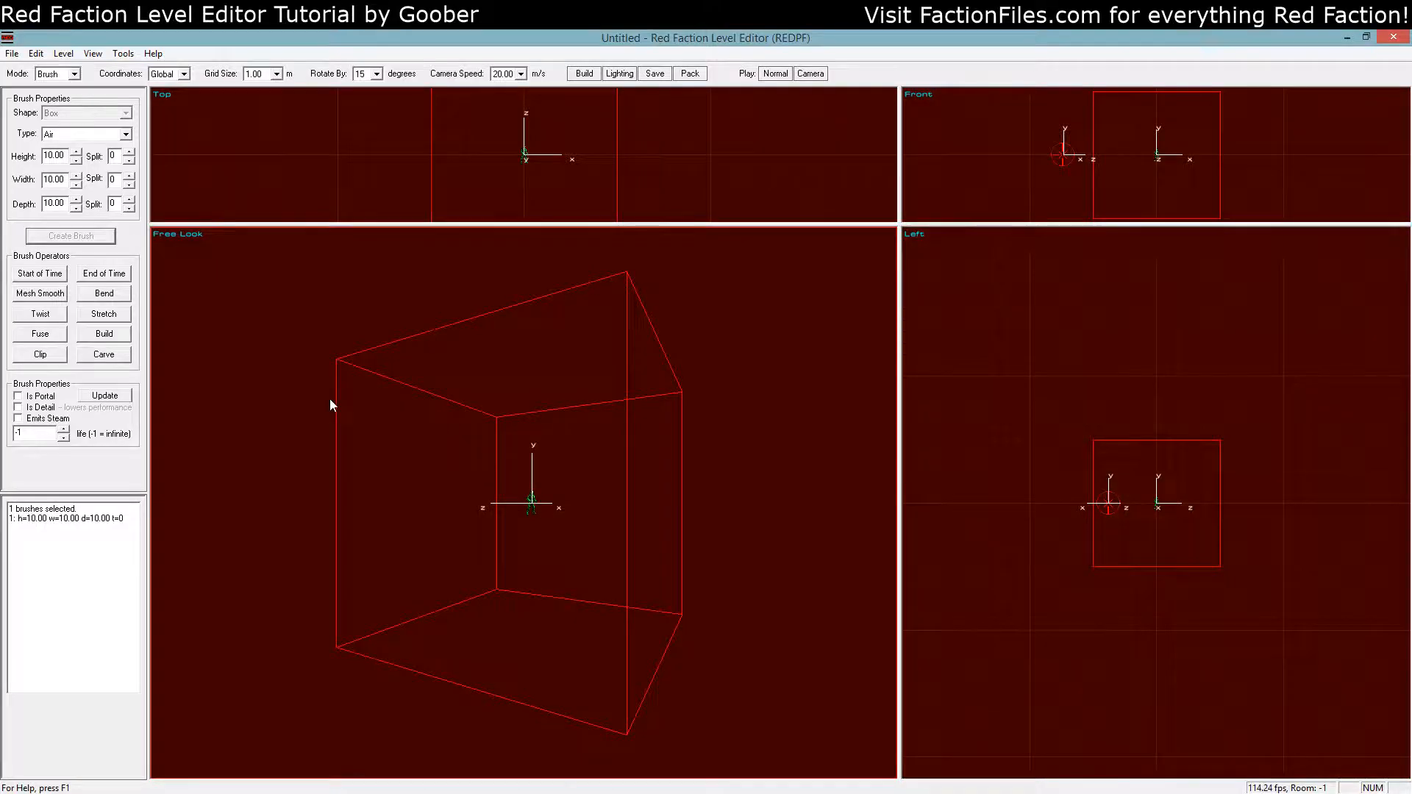
key(b)
click(103, 335)
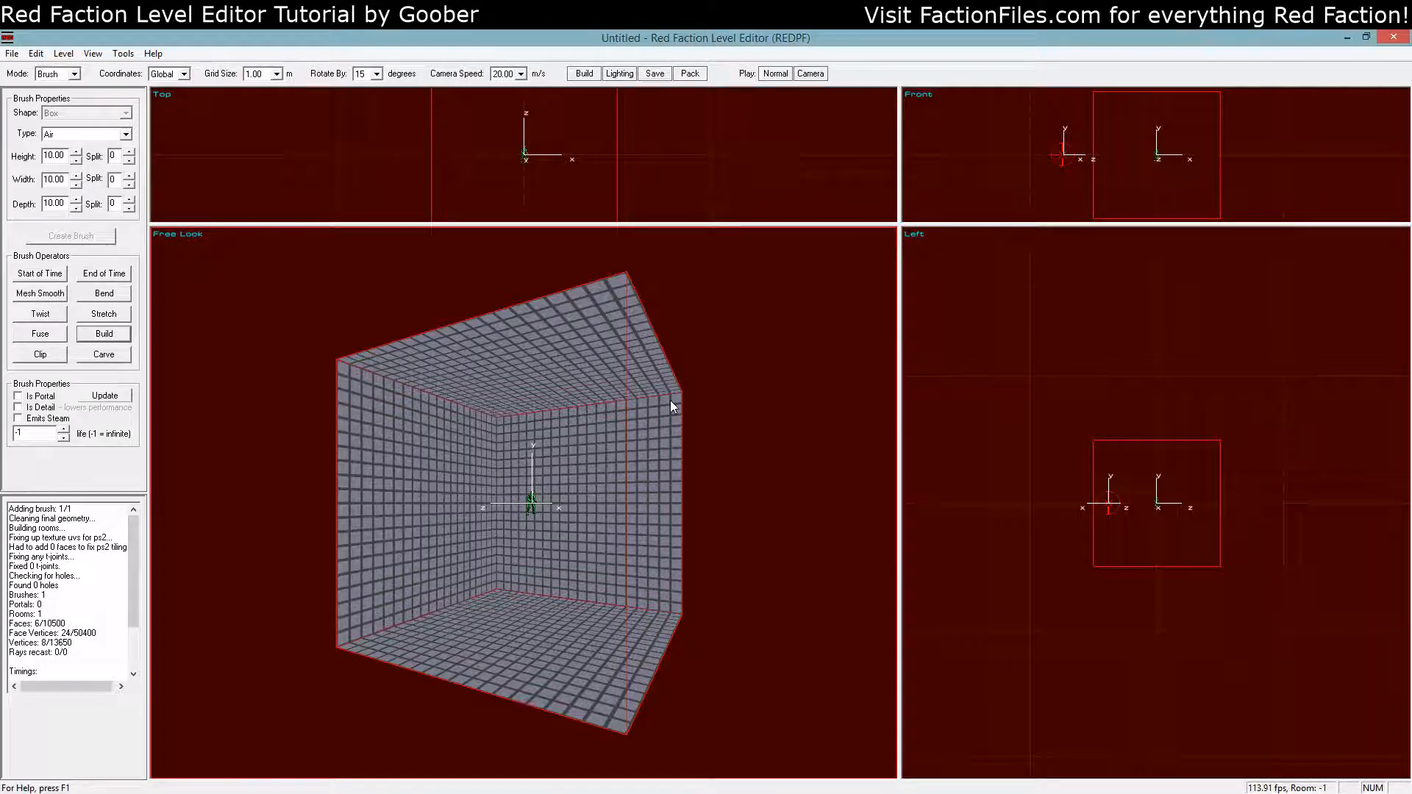
Examine the built room from outside and from close up in the free look view
key(a)
key(z)
click(691, 467)
click(680, 501)
key(a)
key(z)
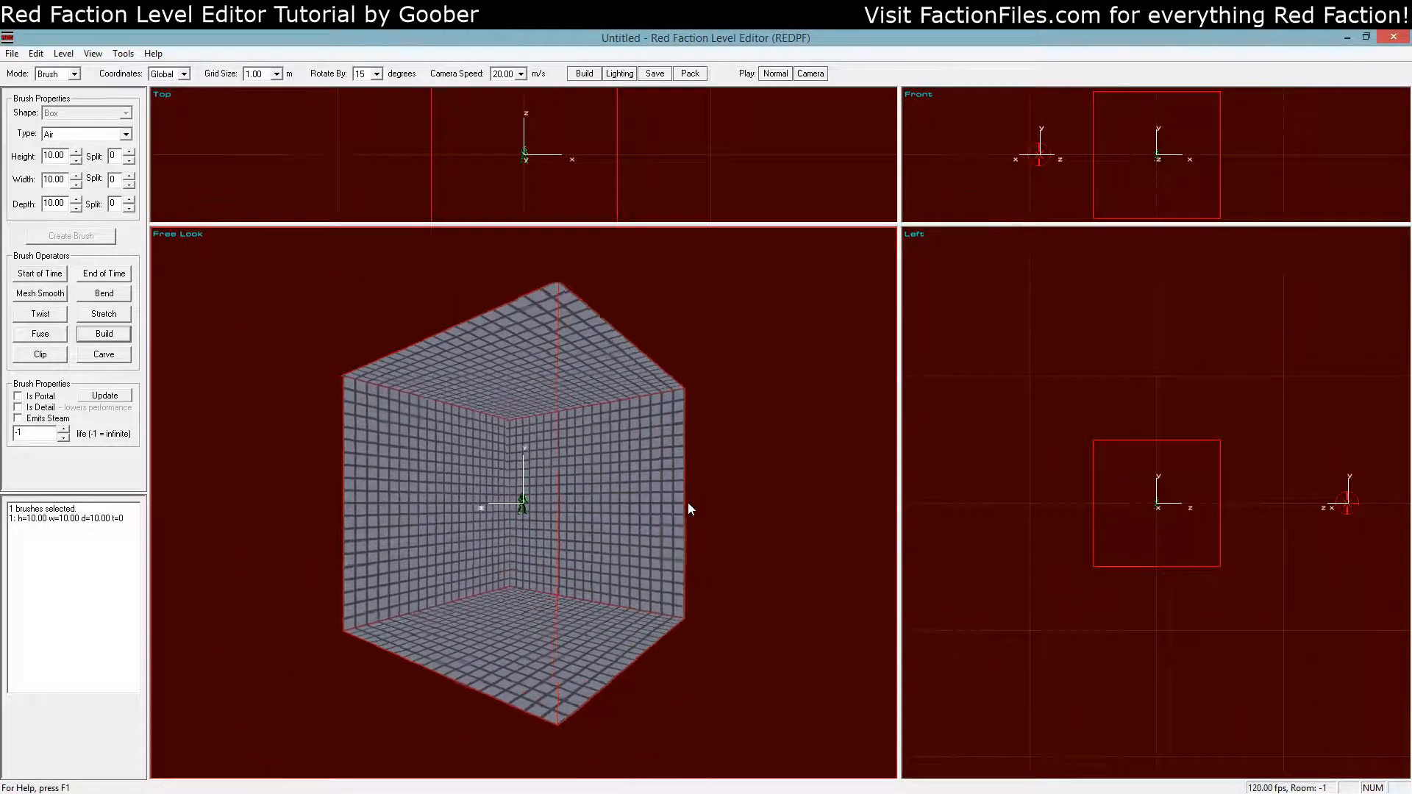
key(a)
key(a)
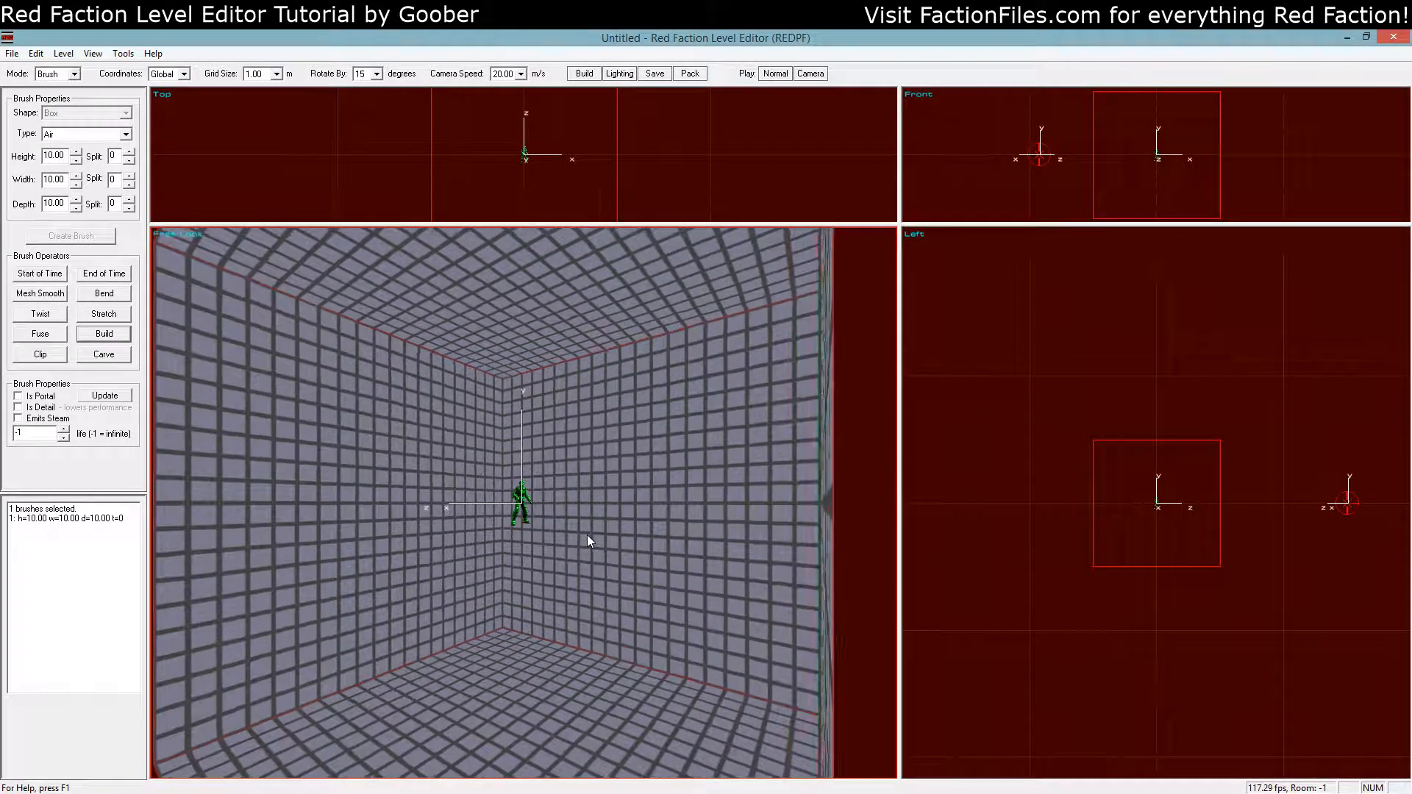
key(z)
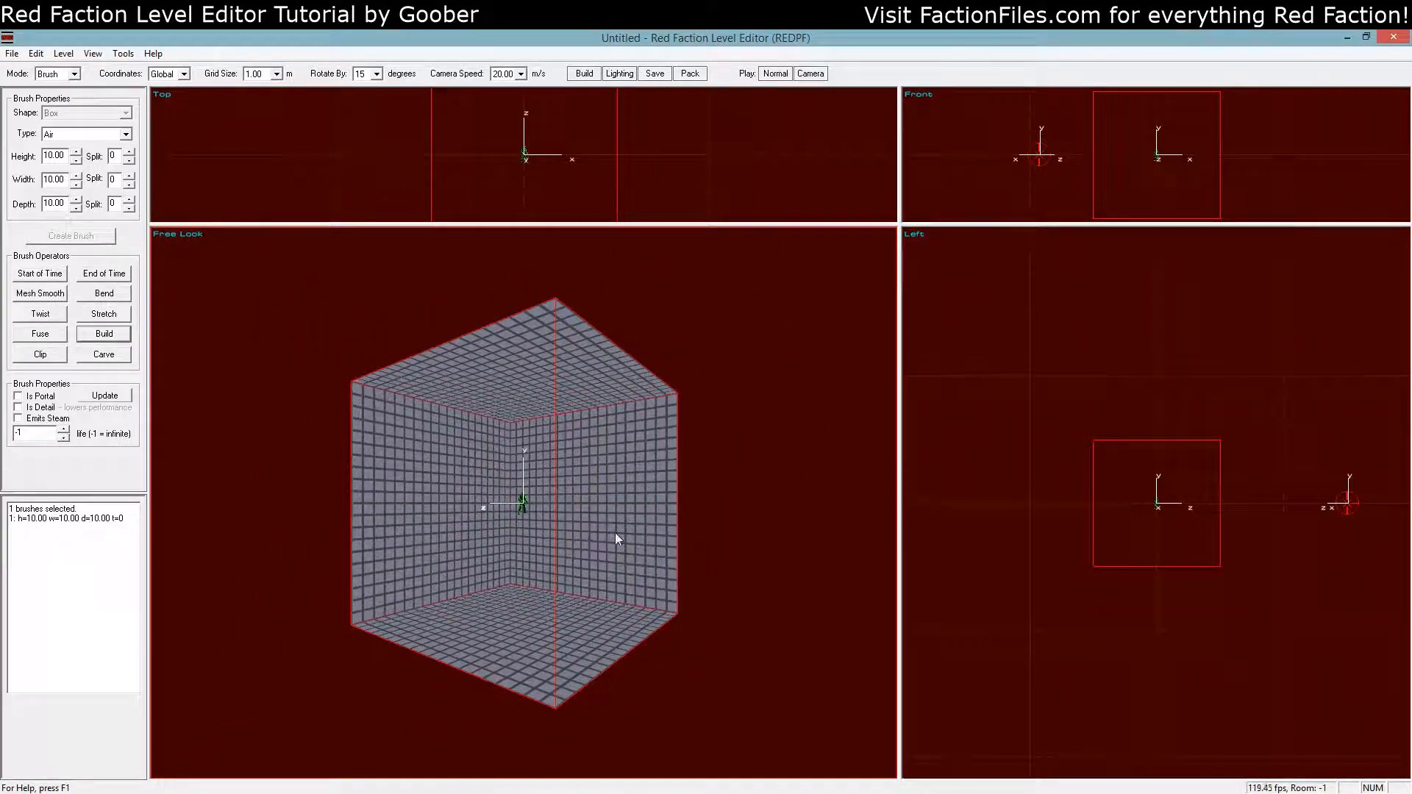
Deselect the room and define a solid box brush with width 2 and depth 2
click(750, 570)
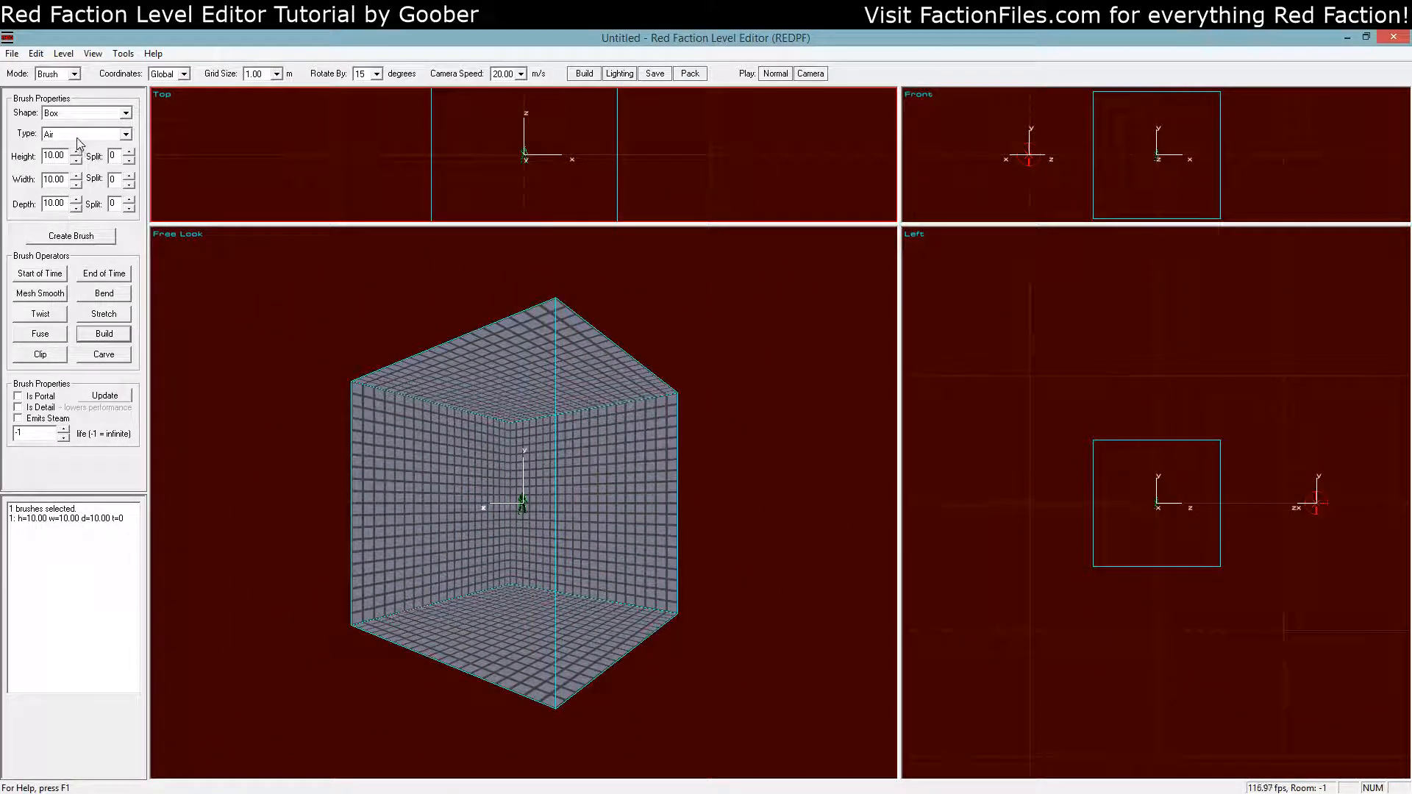
drag(65, 180, 4, 178)
text(22)
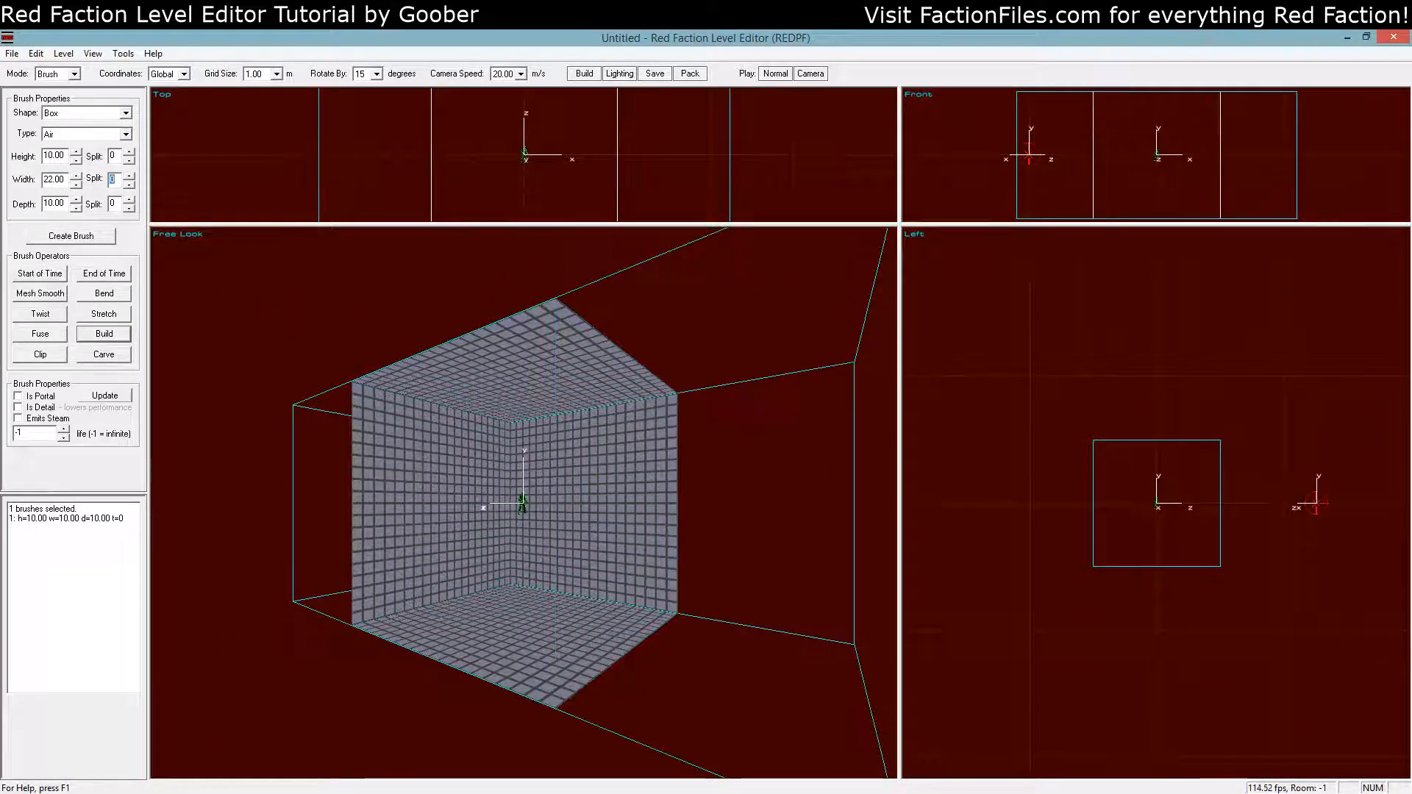
key(Tab)
text(2)
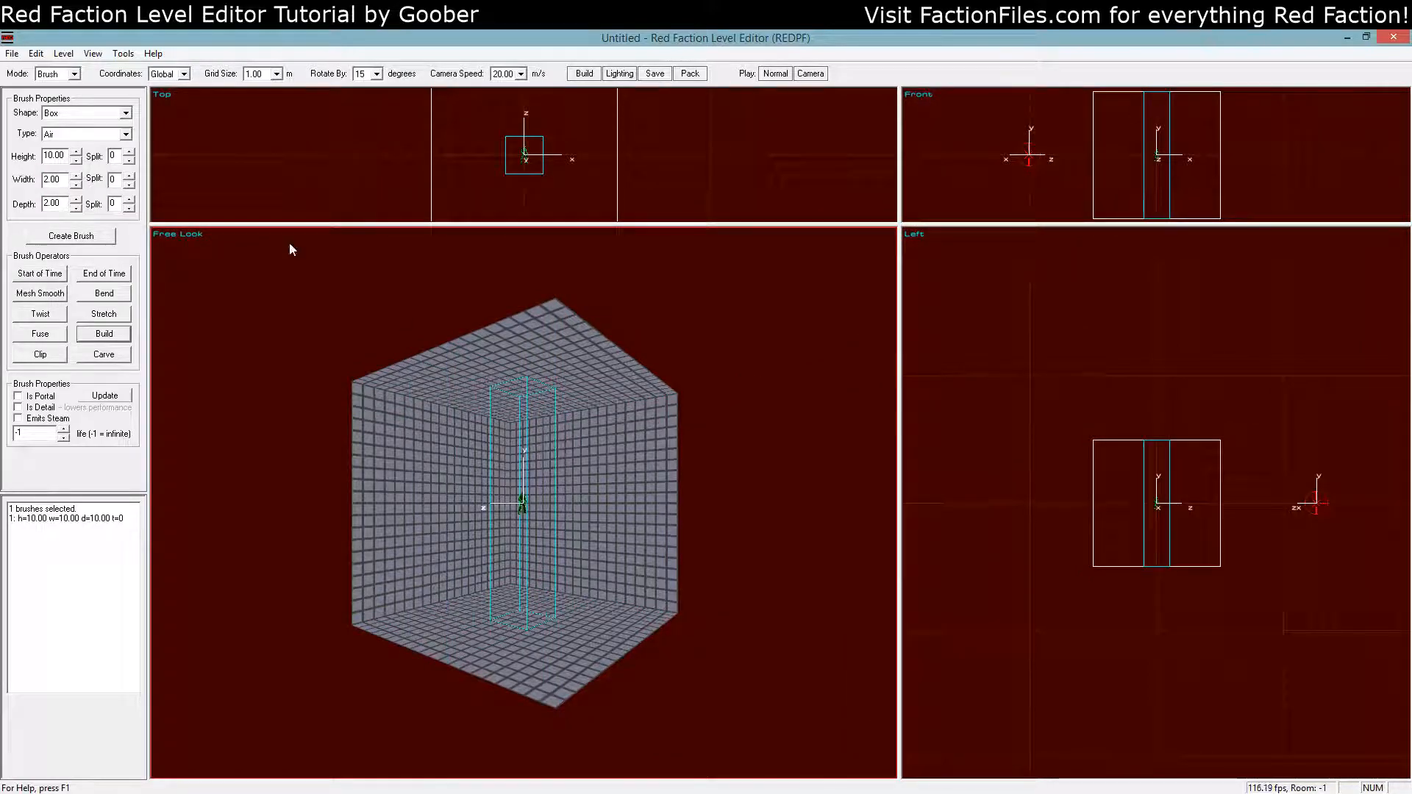
click(81, 134)
click(80, 168)
Shift the brush outline 3 m toward negative X, create it as a solid pillar and build the level
key(Left)
key(Left)
key(Left)
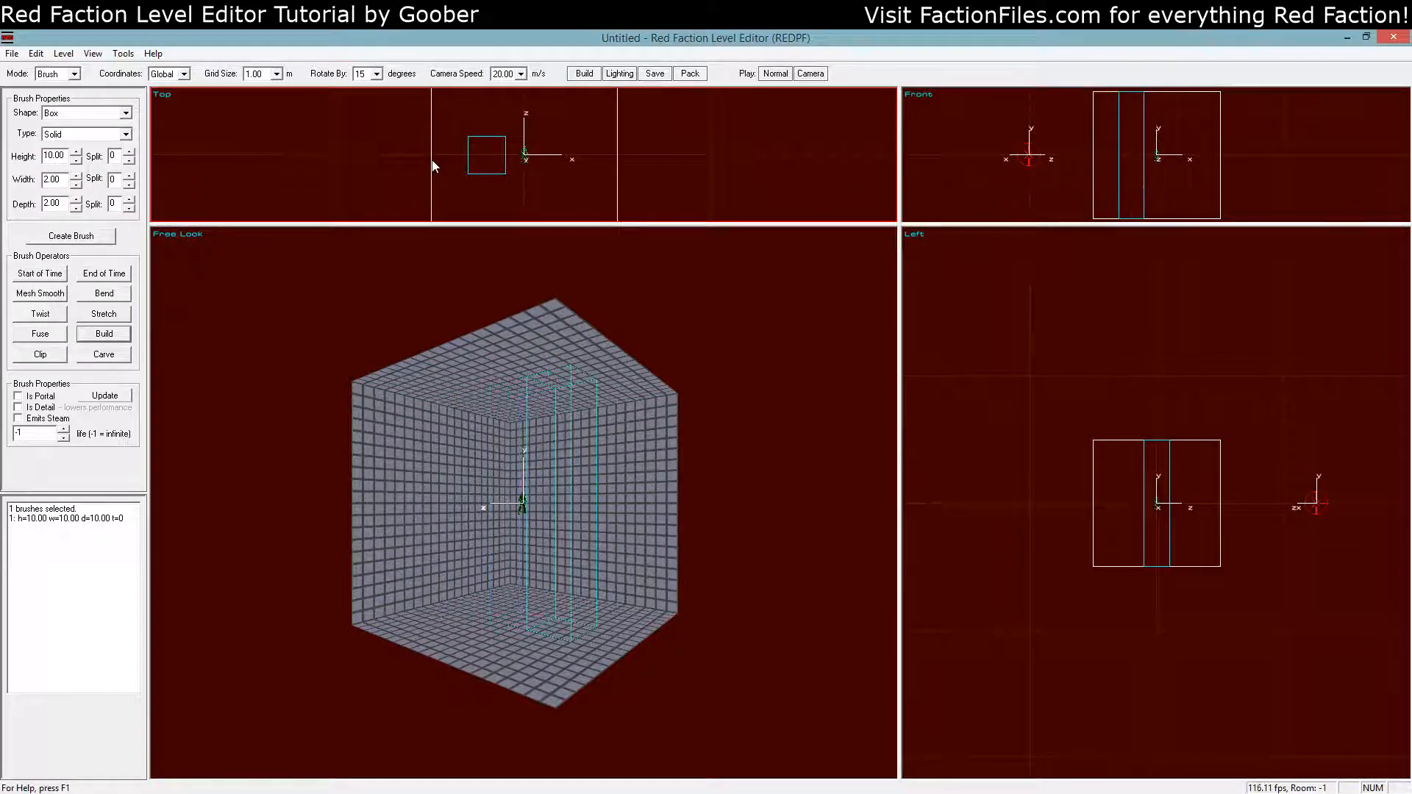
click(78, 237)
key(ctrl+b)
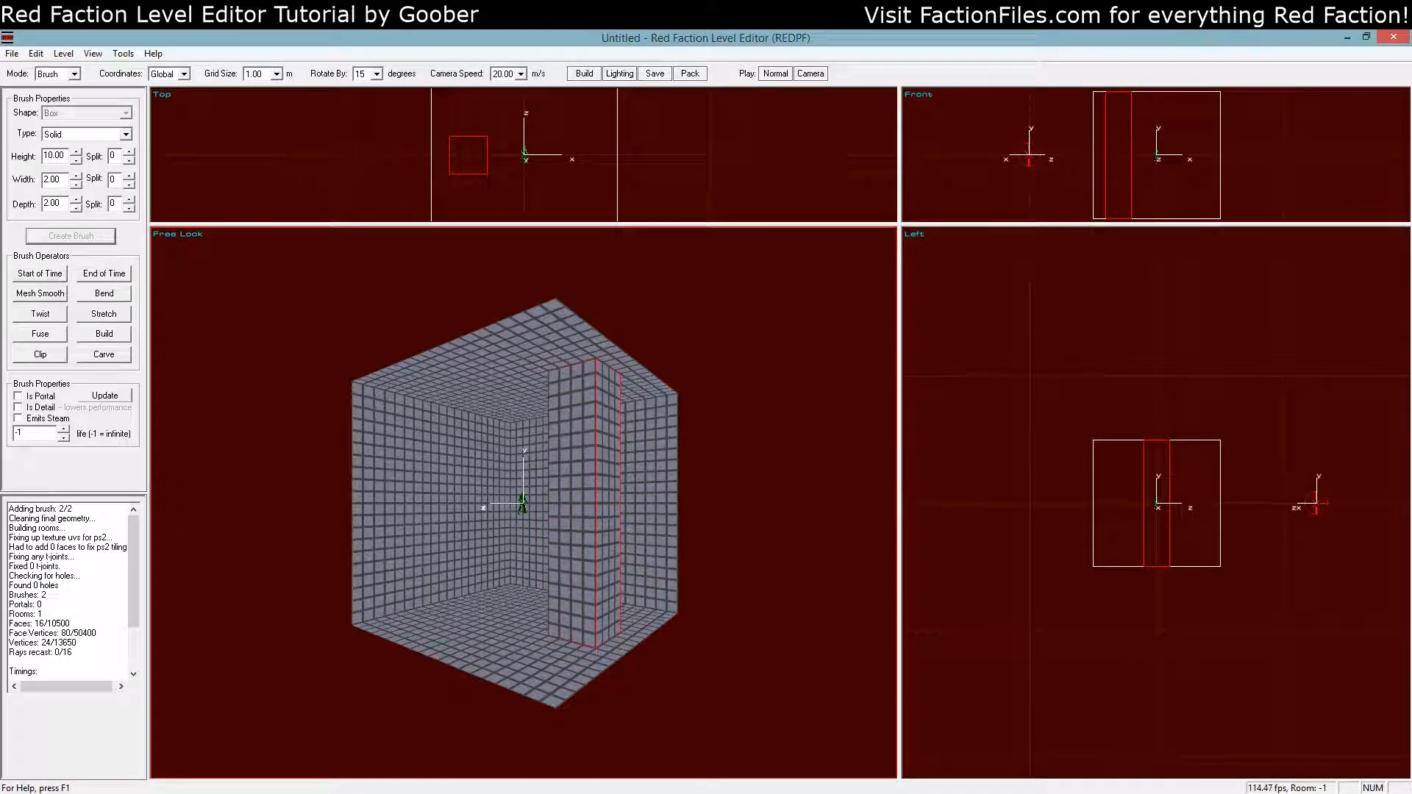
Deselect the pillar and move the new brush outline 5 m toward positive X, clear of the pillar
click(767, 519)
key(a)
key(z)
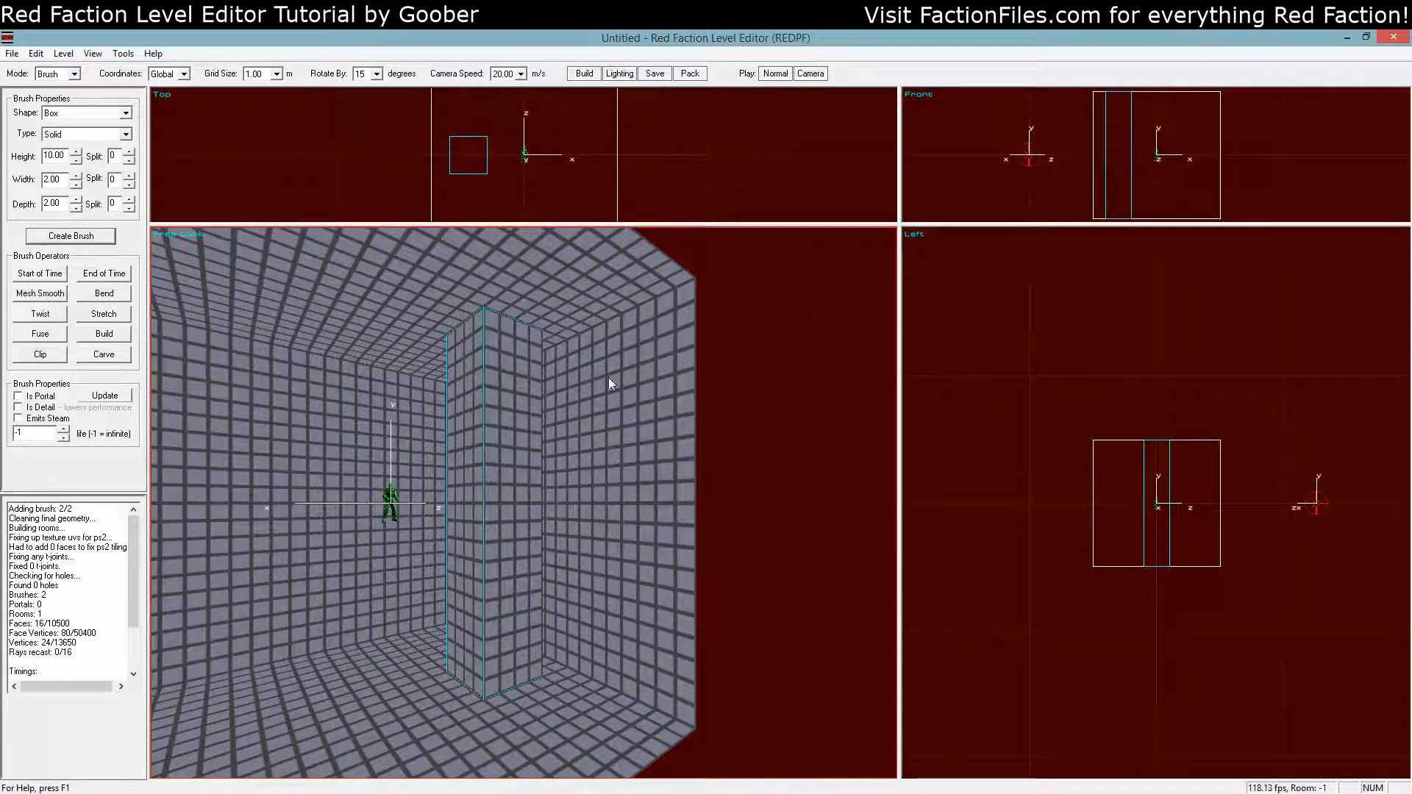
key(Right)
key(Right)
key(Right)
key(Right)
key(Right)
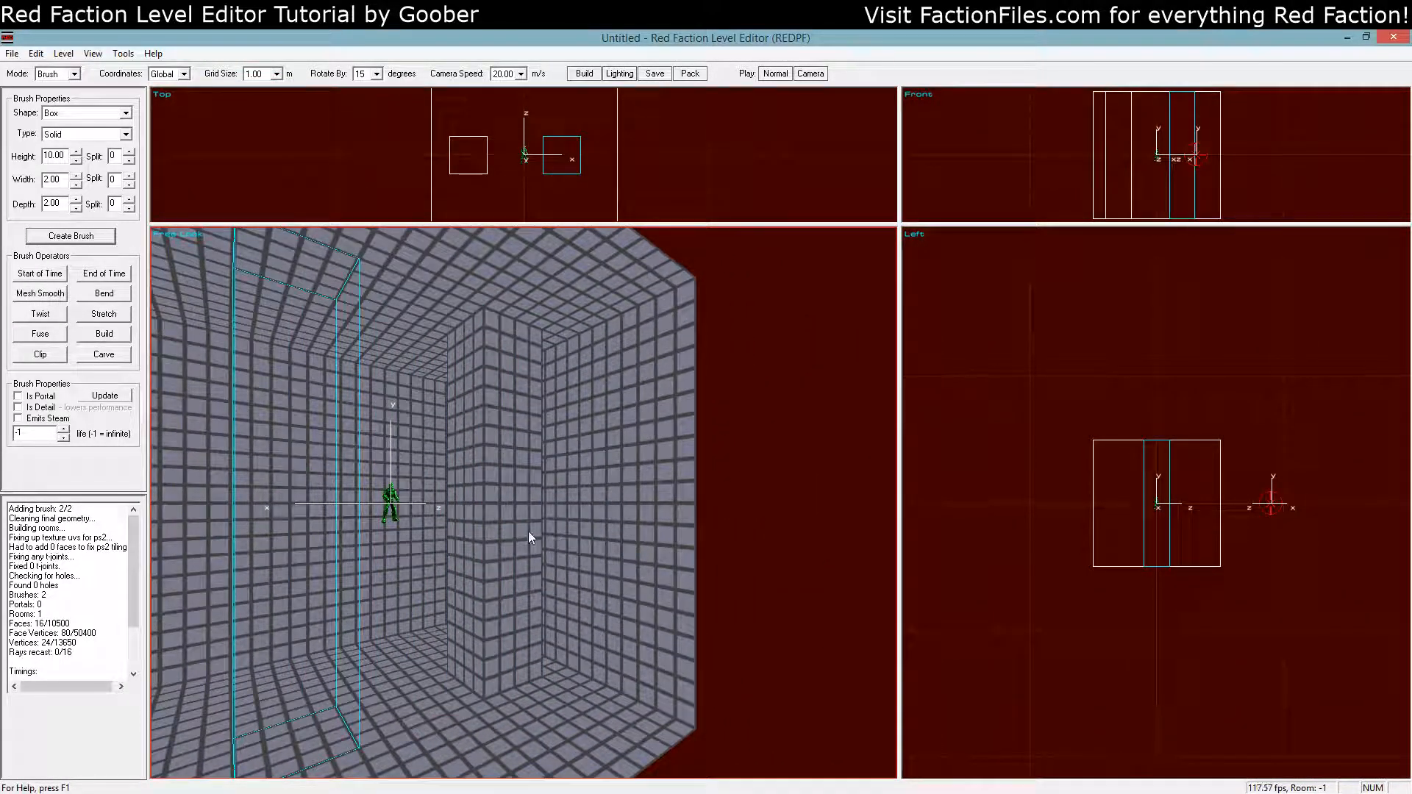
Select the room brush, and switch the selection to the solid pillar brush
click(500, 508)
key(a)
key(z)
click(377, 417)
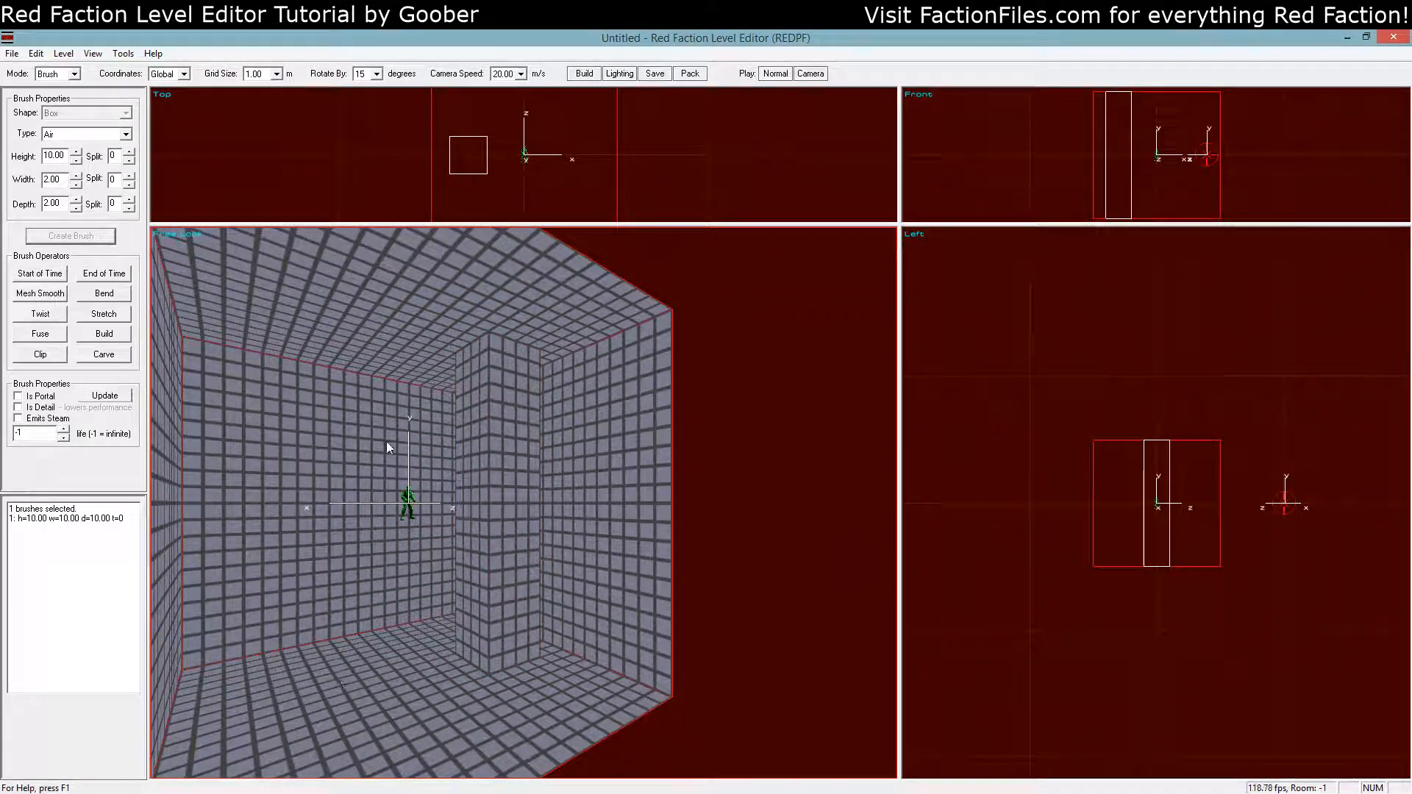
click(520, 400)
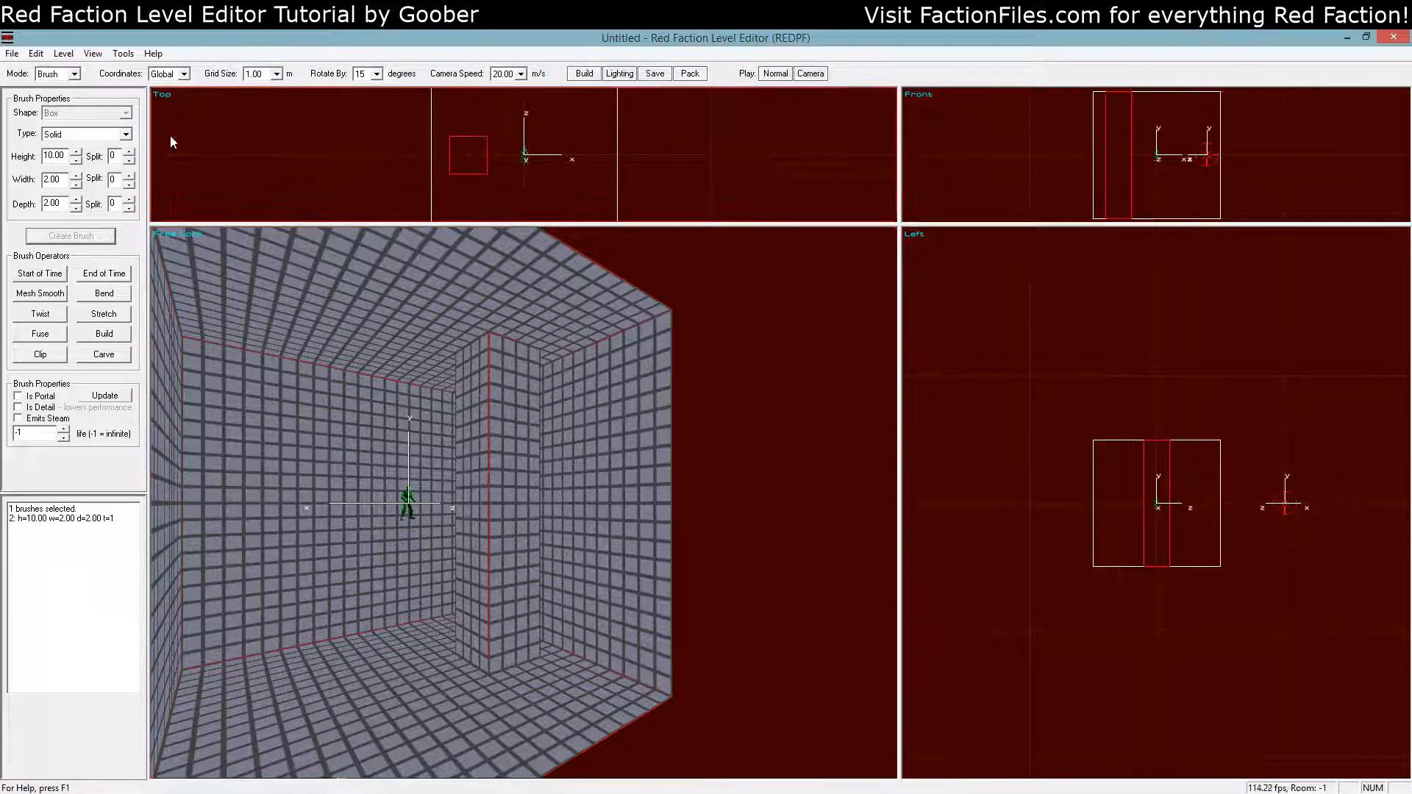
Examine the solid pillar and its hollow ends from several angles, toggling its selection
key(a)
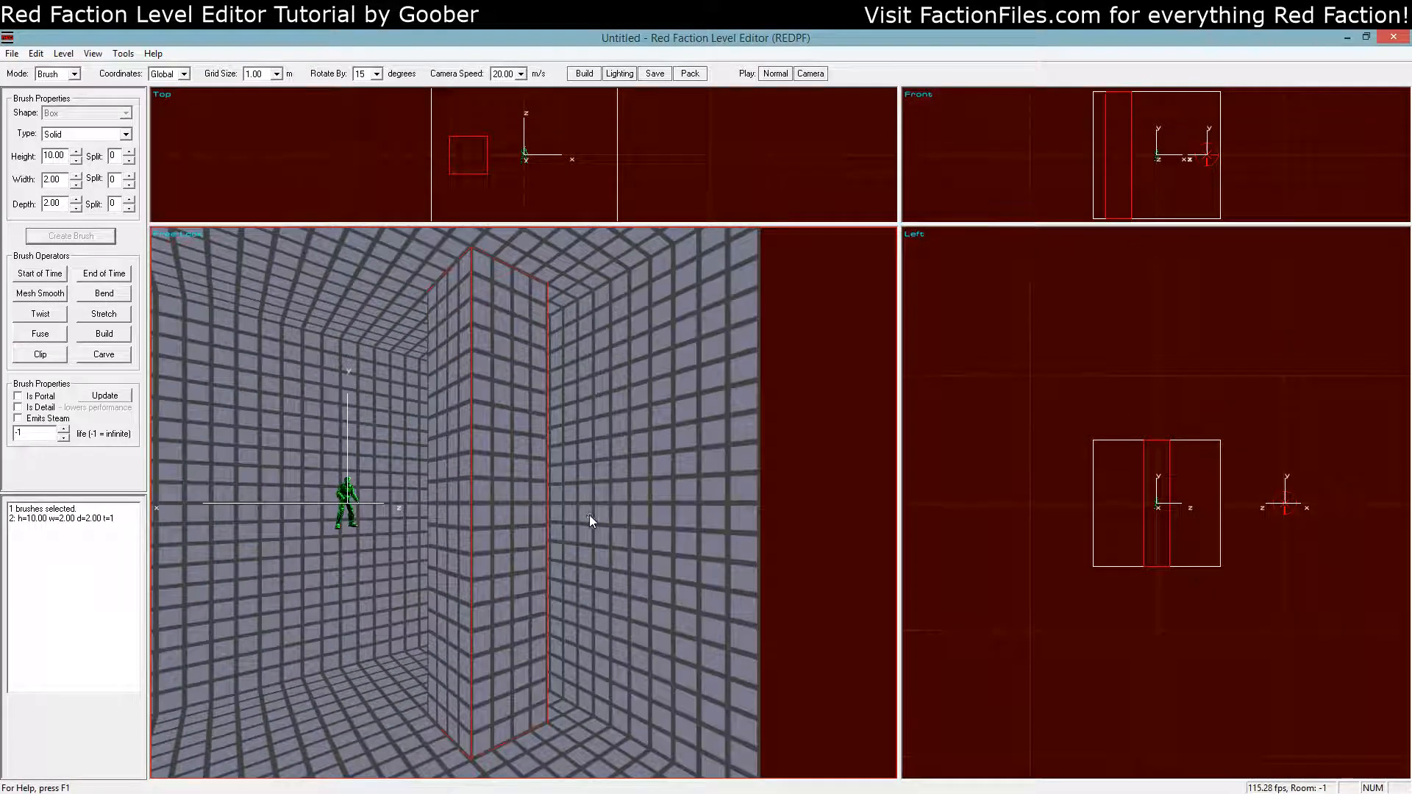
key(a)
key(KP_2)
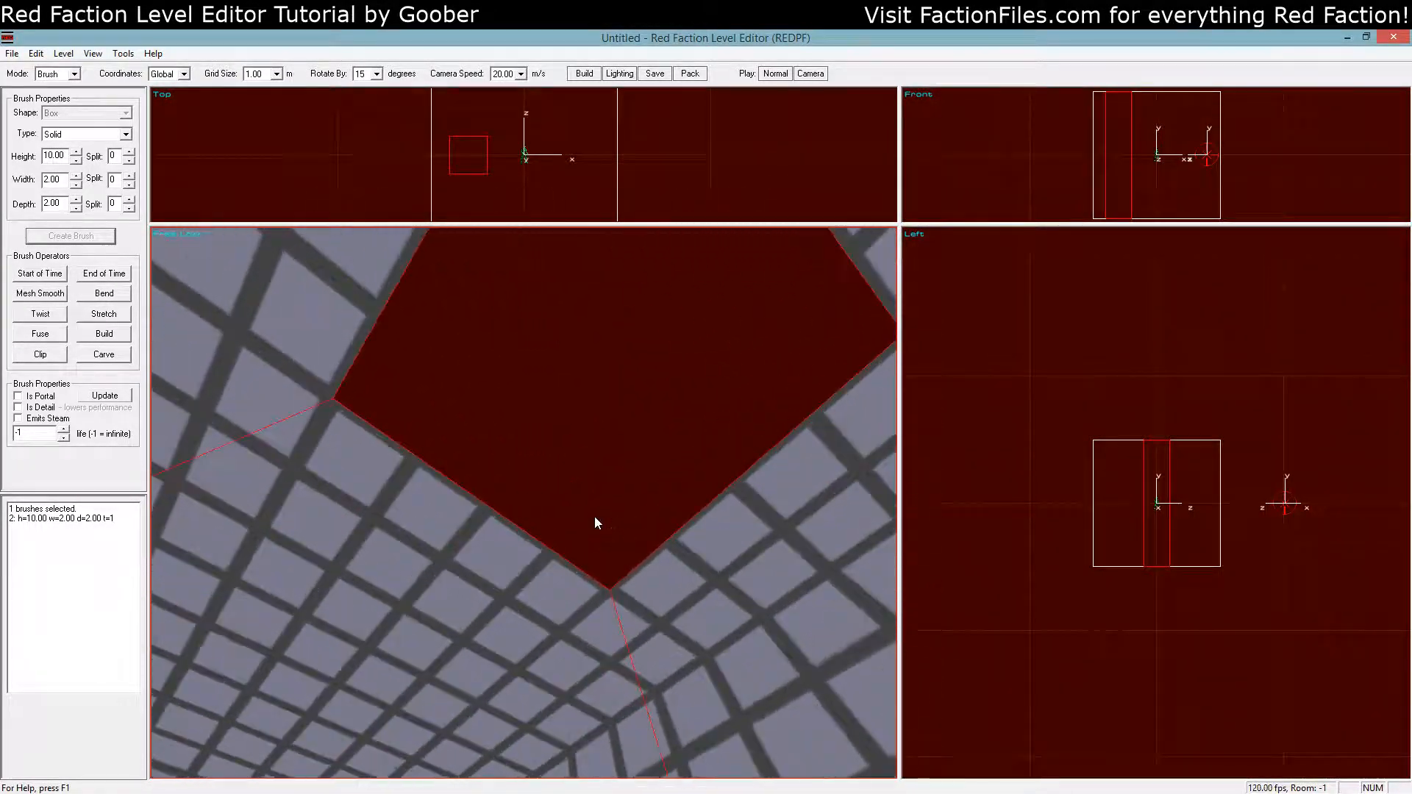
key(a)
key(KP_8)
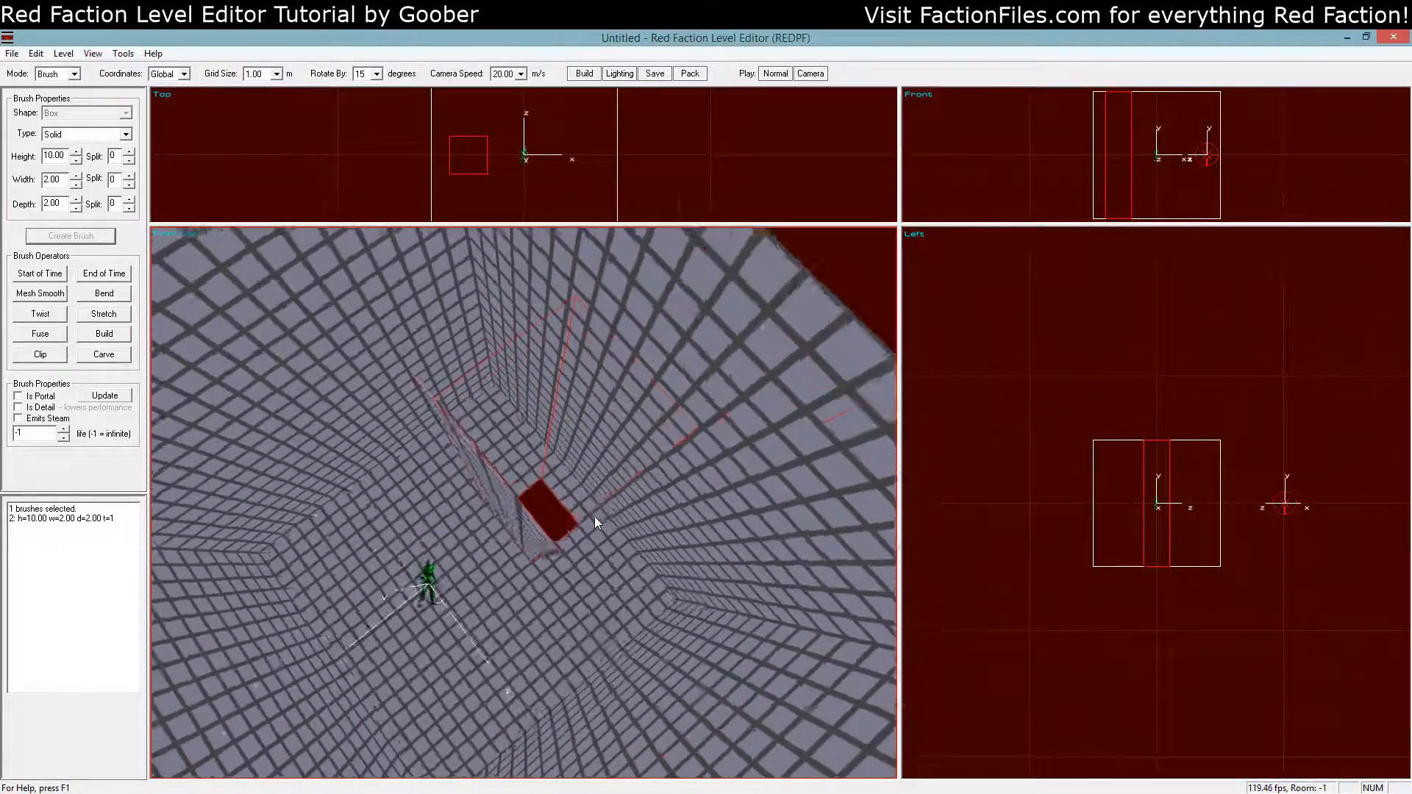
key(a)
key(KP_2)
key(z)
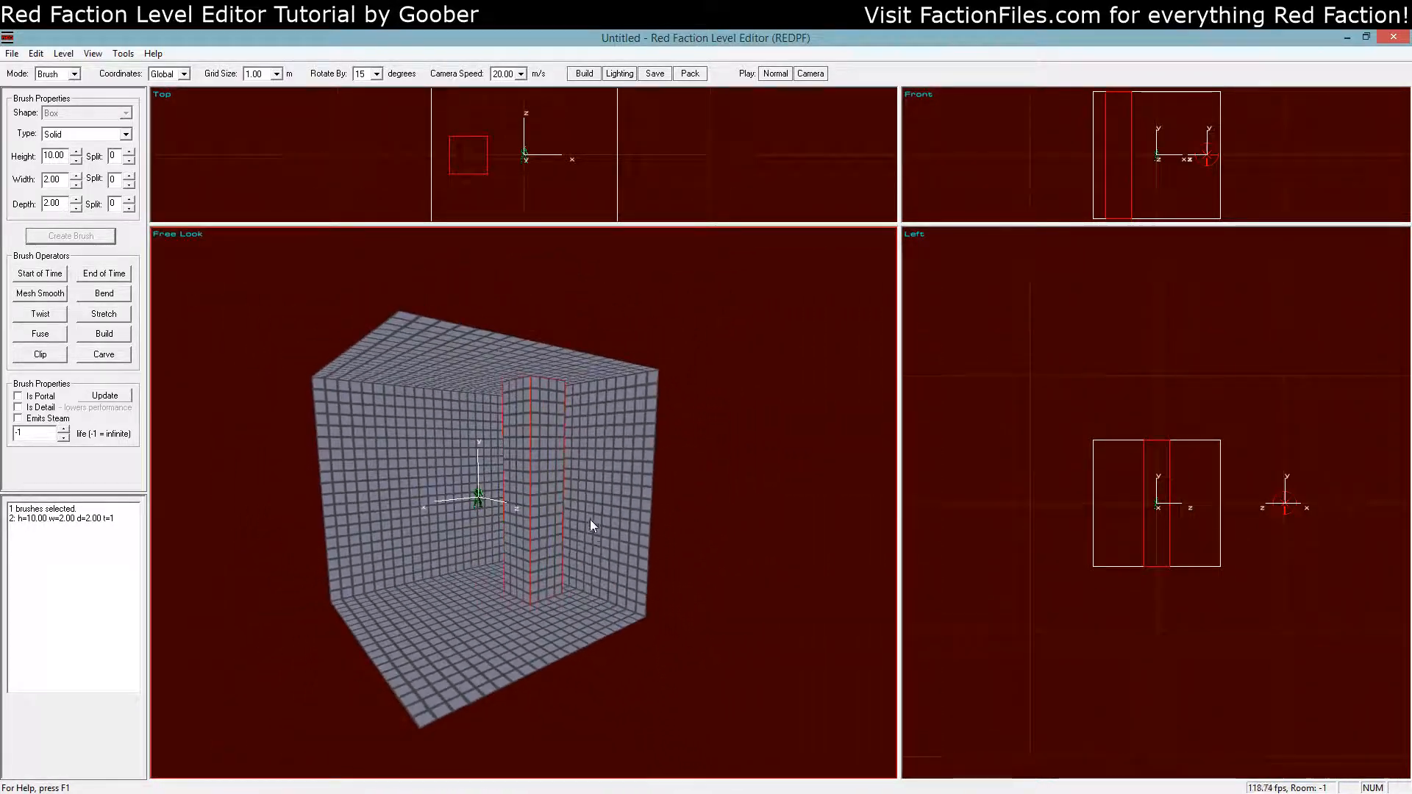
key(a)
click(591, 608)
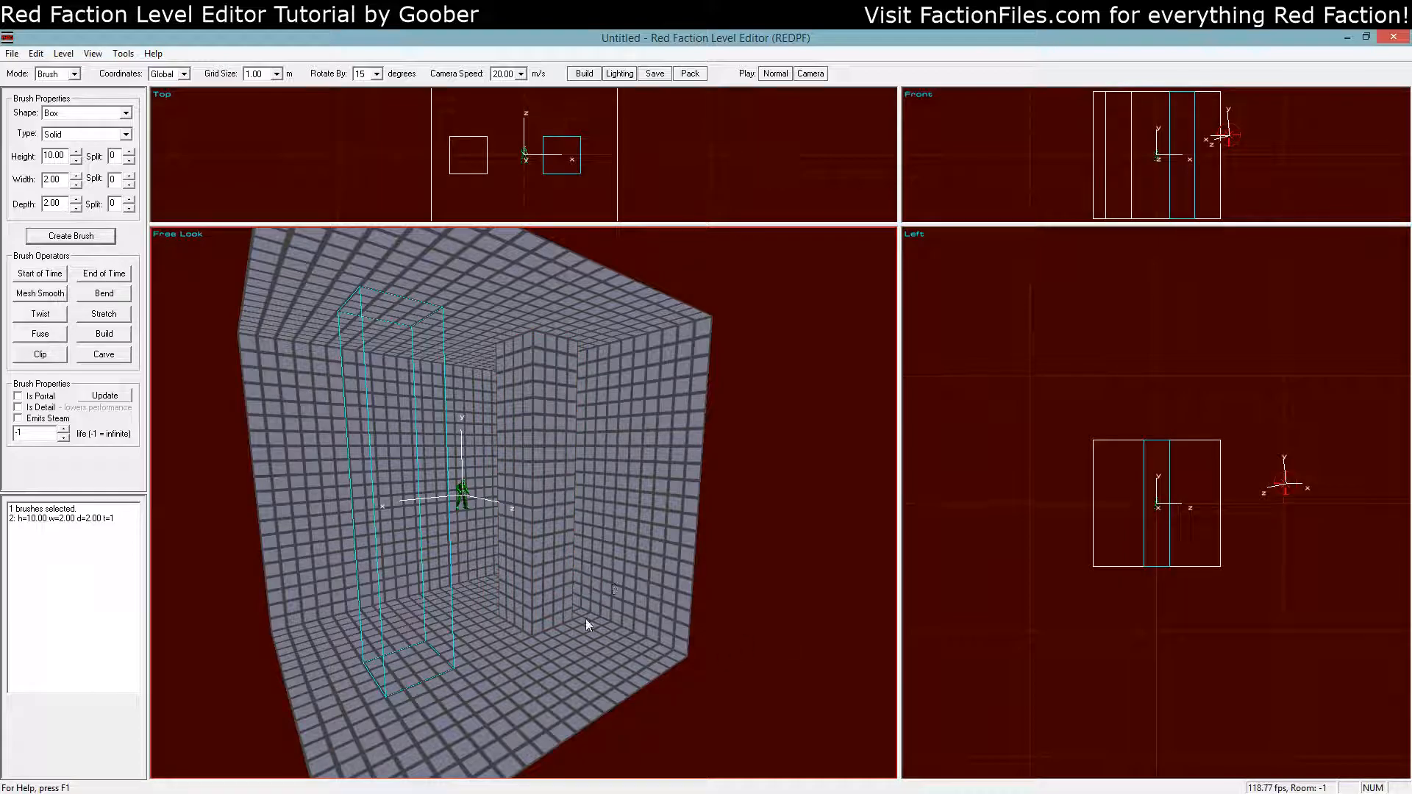
key(a)
click(587, 514)
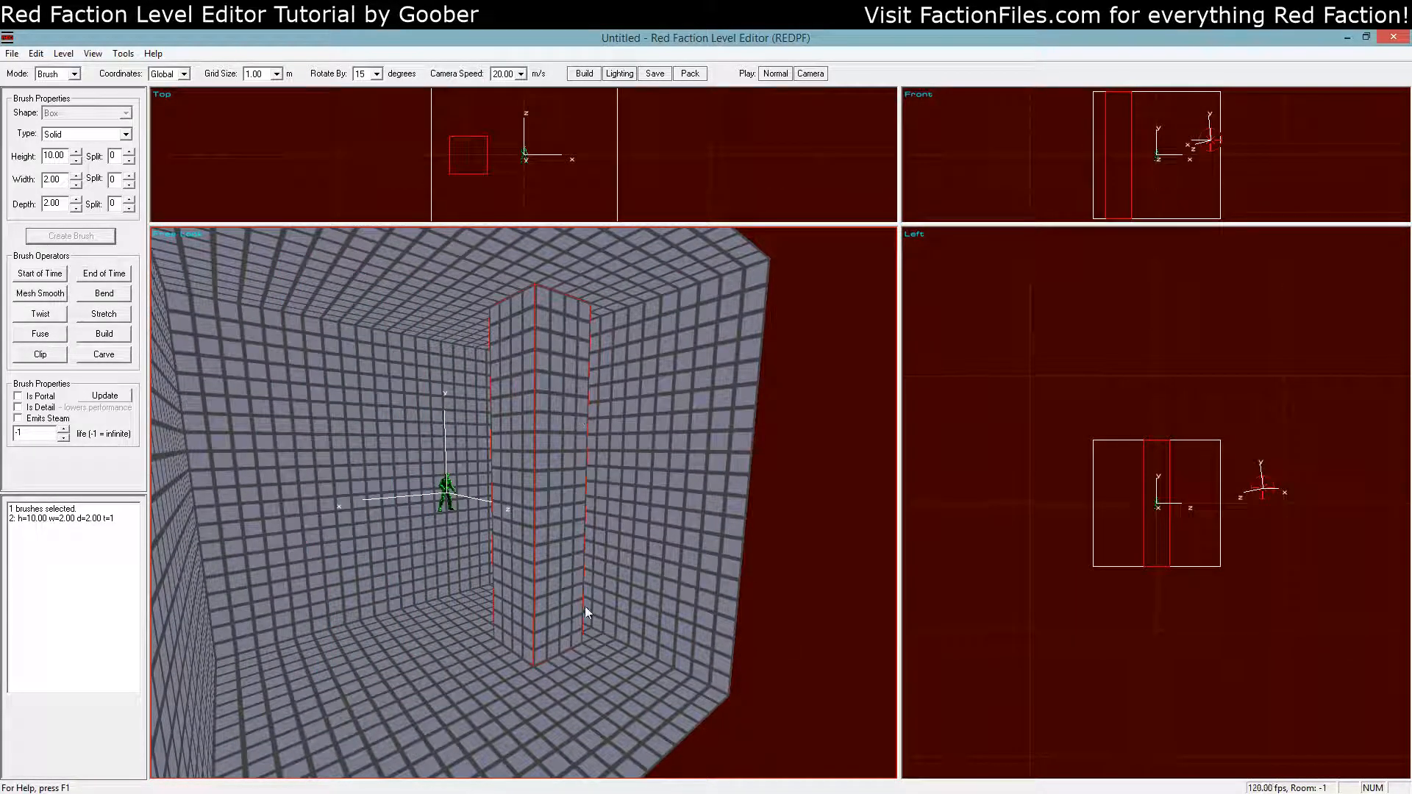
key(z)
click(760, 510)
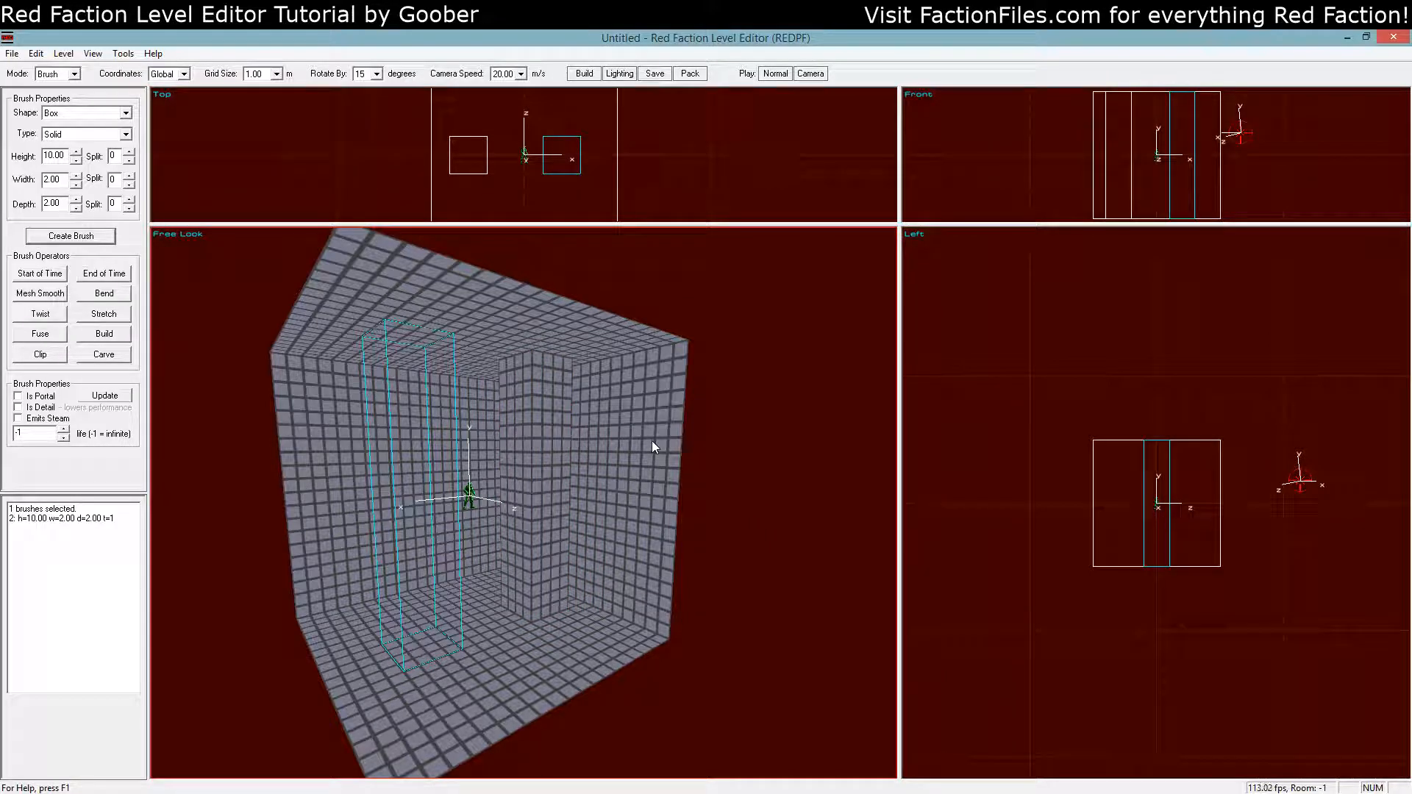
Select the pillar brush and nudge it one grid unit along the X axis and back
mouse_move(382, 112)
mouse_down()
mouse_move(473, 141)
mouse_move(504, 181)
mouse_up()
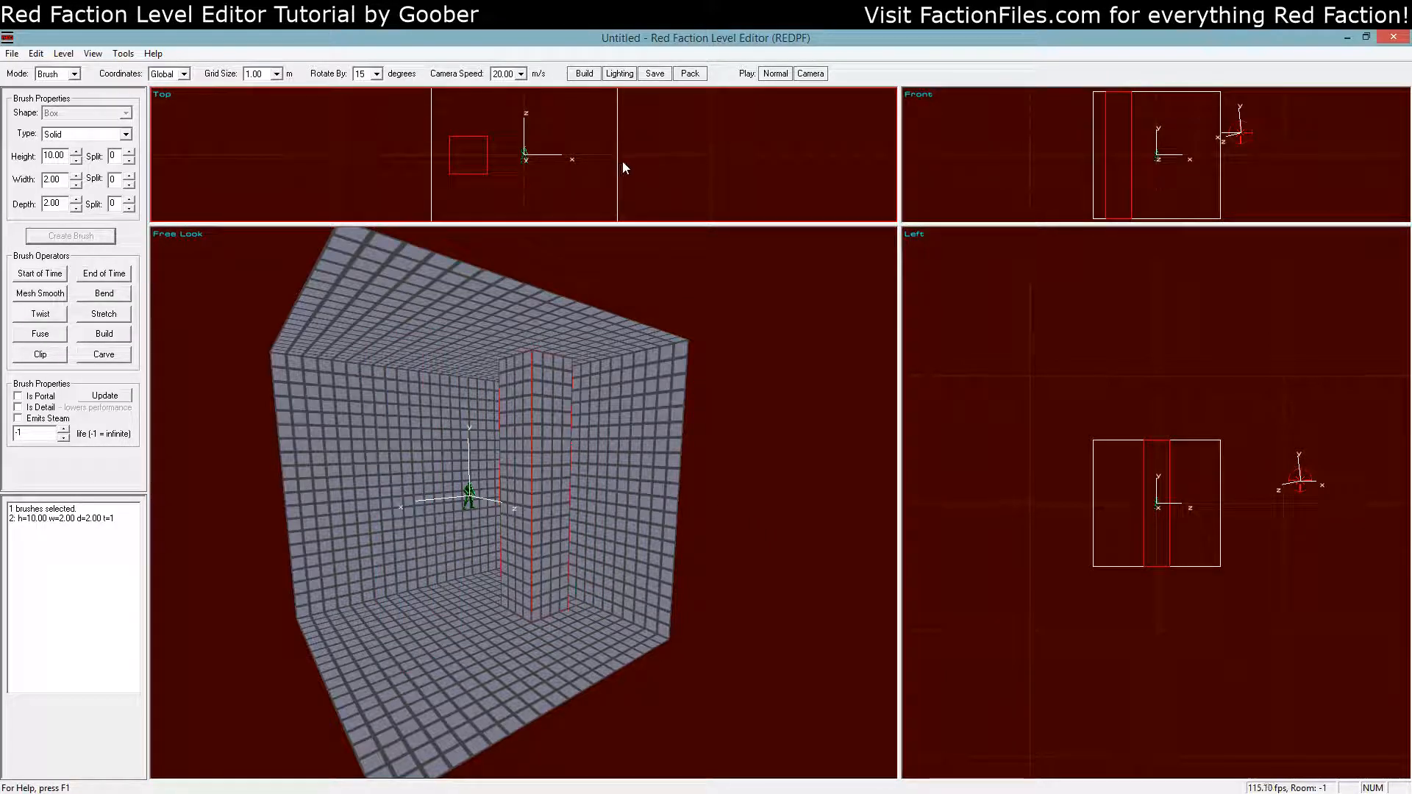
key(z)
key(KP_Add)
key(Left)
key(Right)
Move all brushes 4 m toward negative X, 4 m toward positive Z and 4 m up, and rebuild the level
key(ctrl+a)
key(Left)
key(Left)
key(Left)
key(Left)
key(Up)
key(Up)
key(Up)
key(Up)
key(Up)
key(Up)
key(Up)
key(Up)
key(ctrl+b)
Switch to Object mode and place a rocket launcher item inside the room near the player start
click(66, 74)
click(58, 125)
key(a)
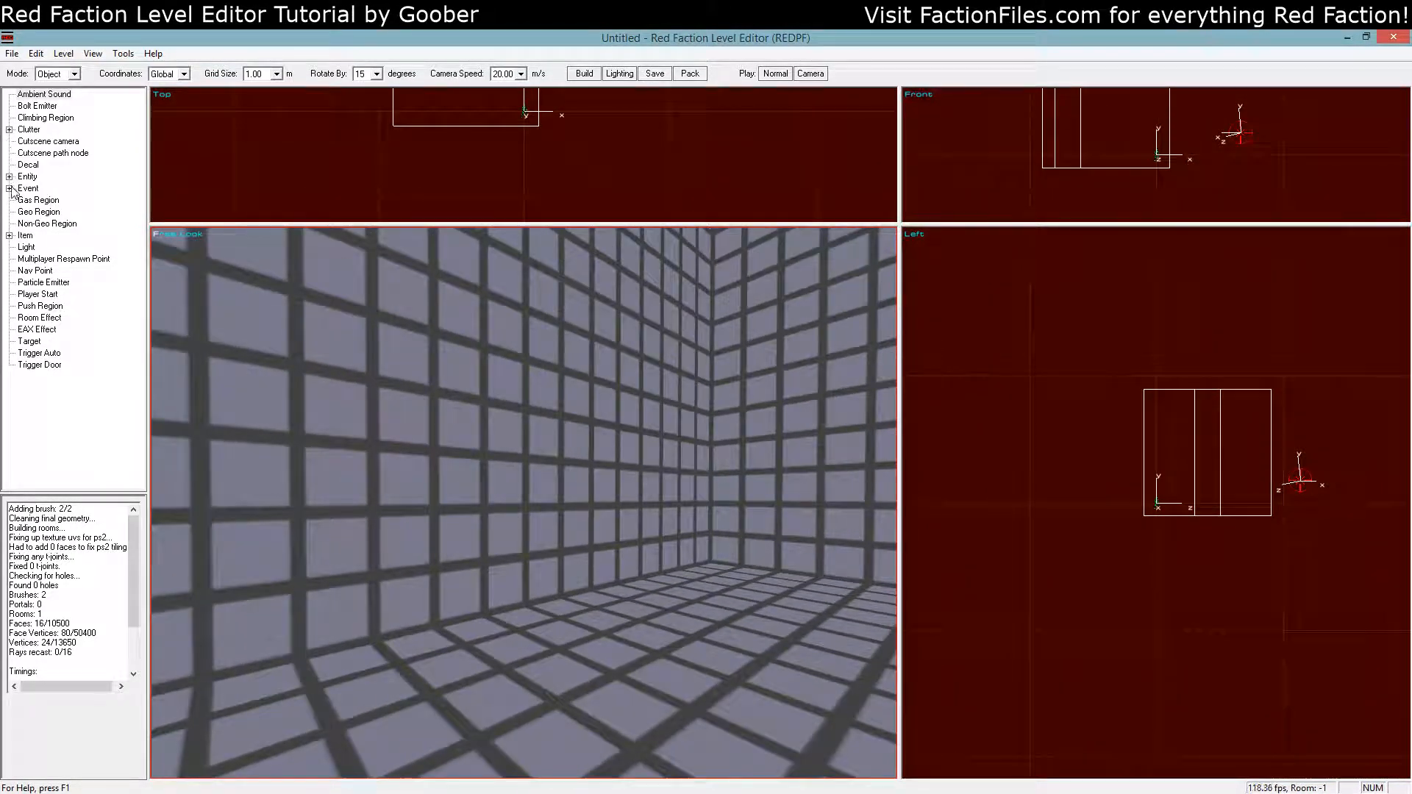
click(10, 233)
drag(11, 234, 41, 401)
double_click(82, 271)
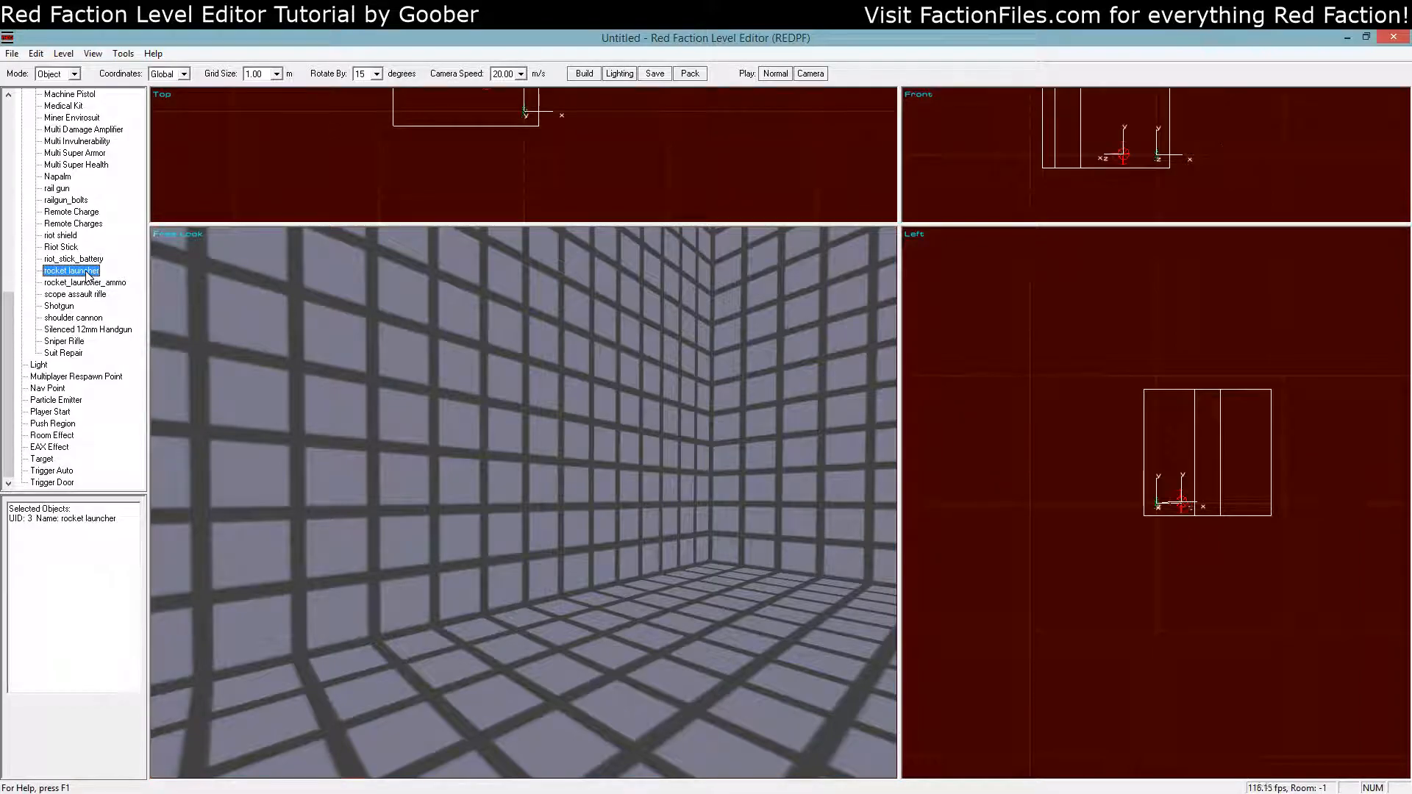
key(z)
Save the level as geotest, overwriting the existing file, and pack it
click(655, 73)
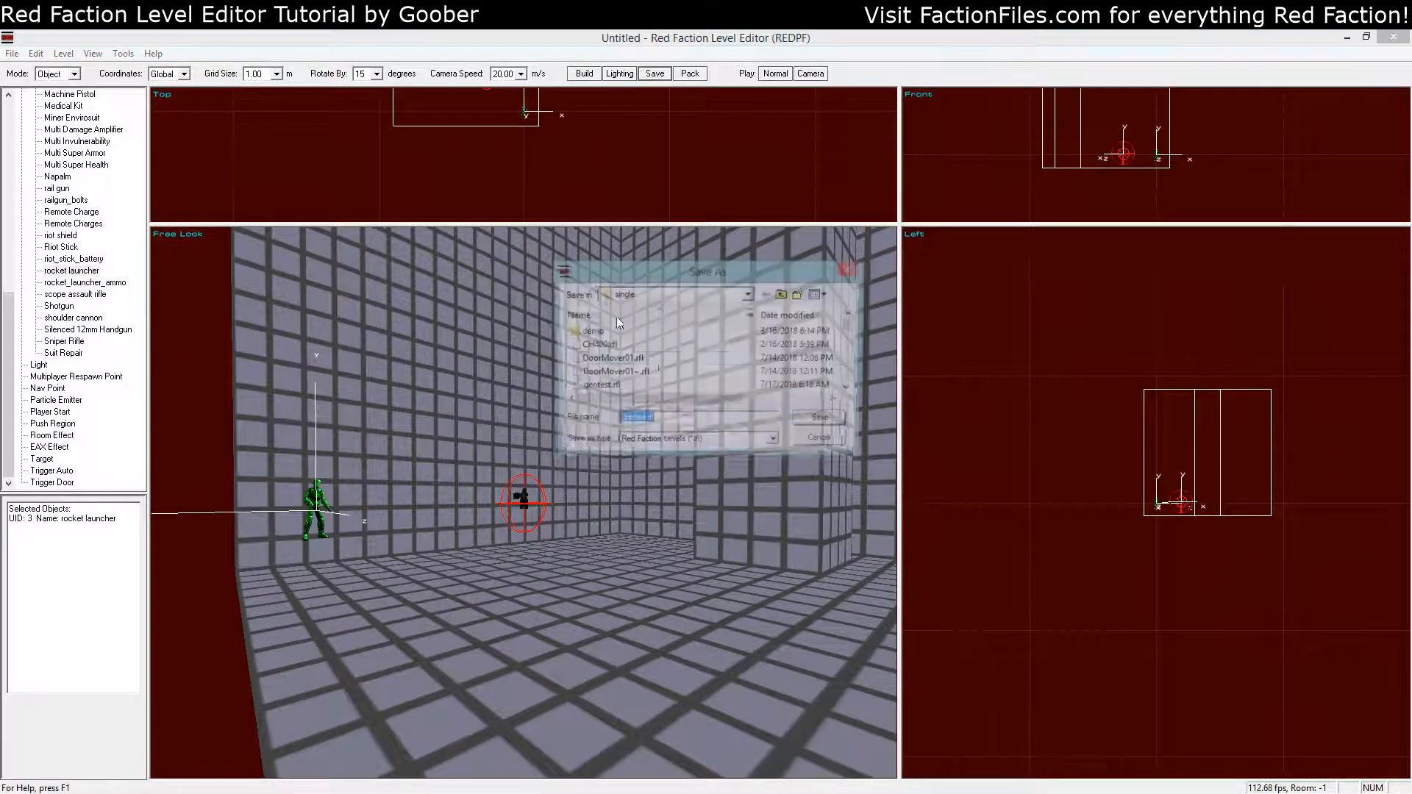
text(geotest)
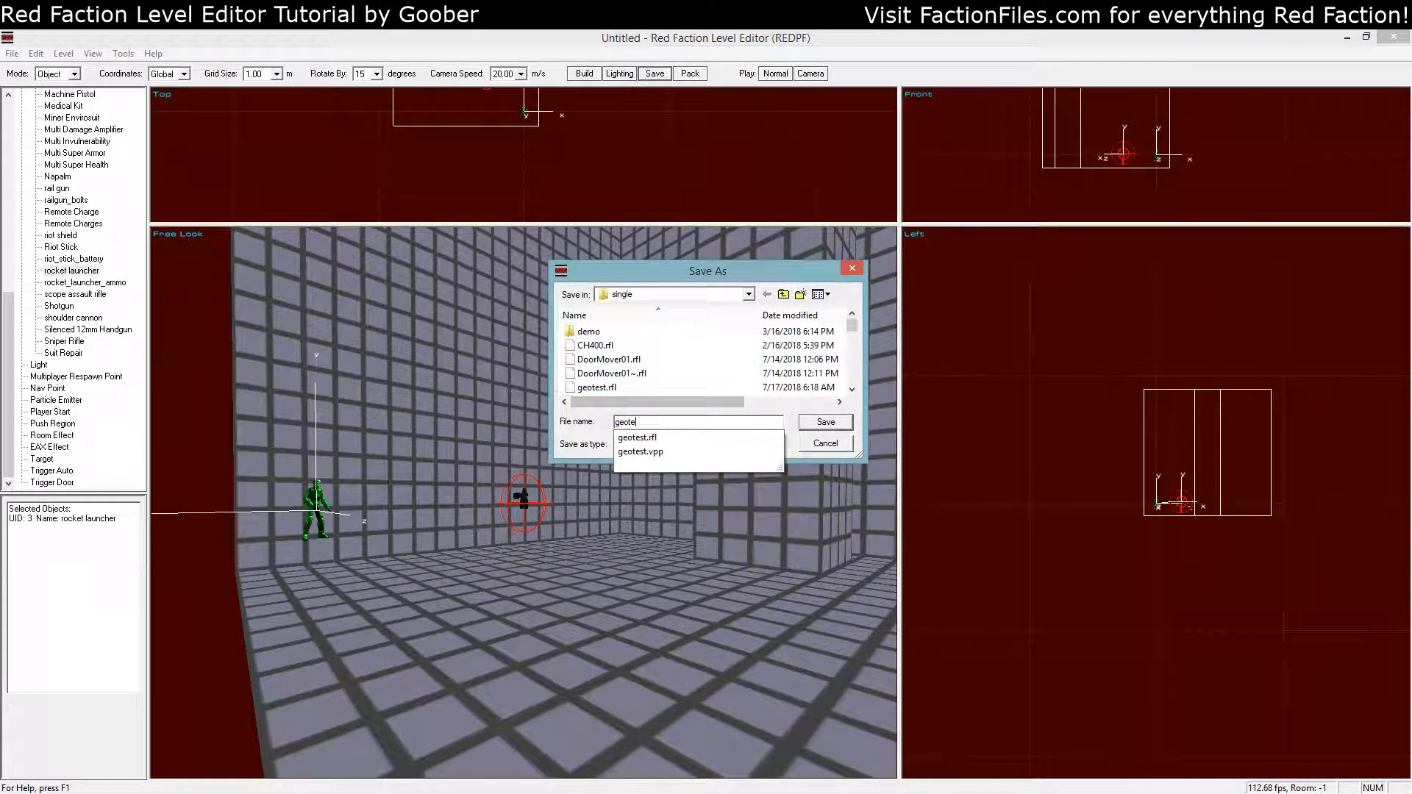
key(Return)
click(749, 423)
click(690, 74)
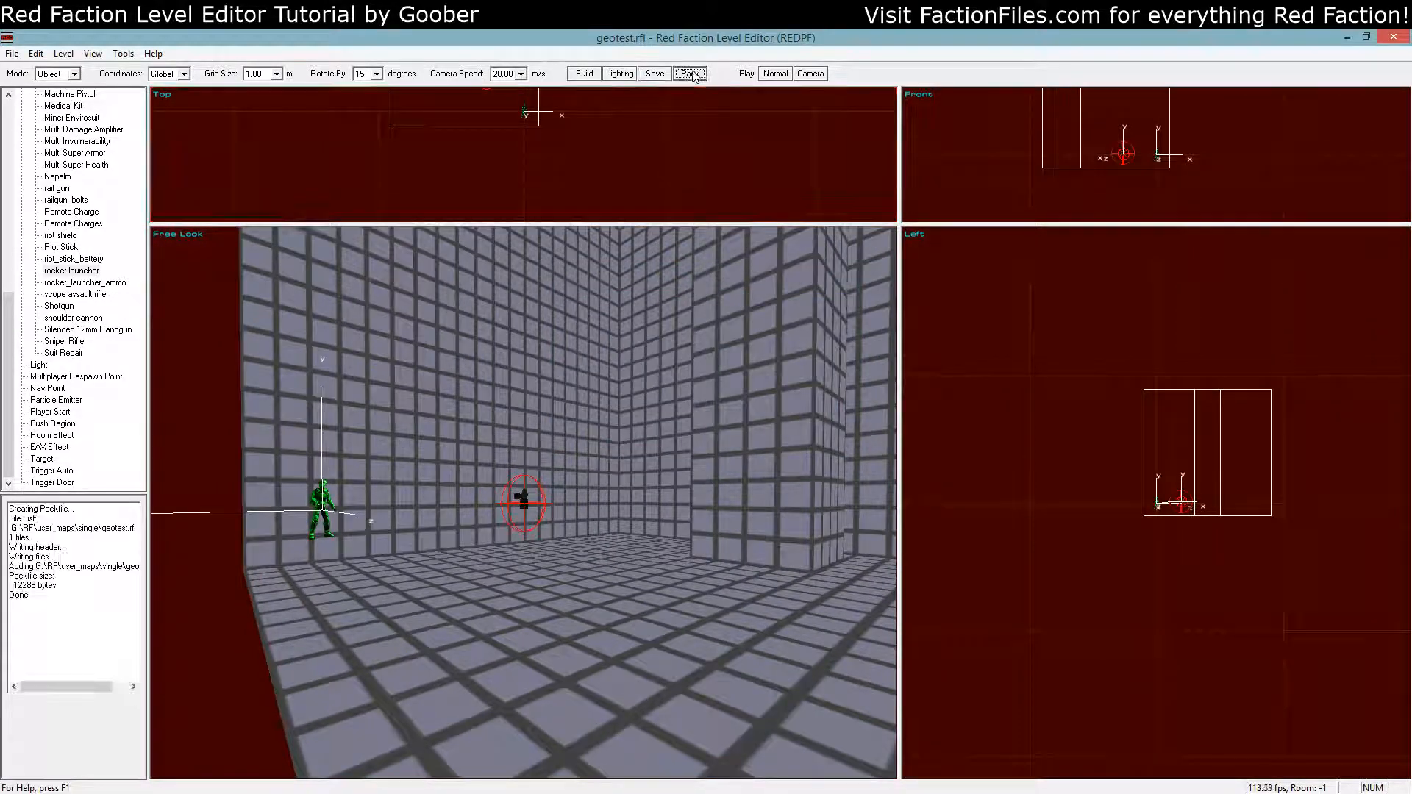
Playtest the level in normal play, pick up the rocket launcher and fire it at a wall
click(775, 74)
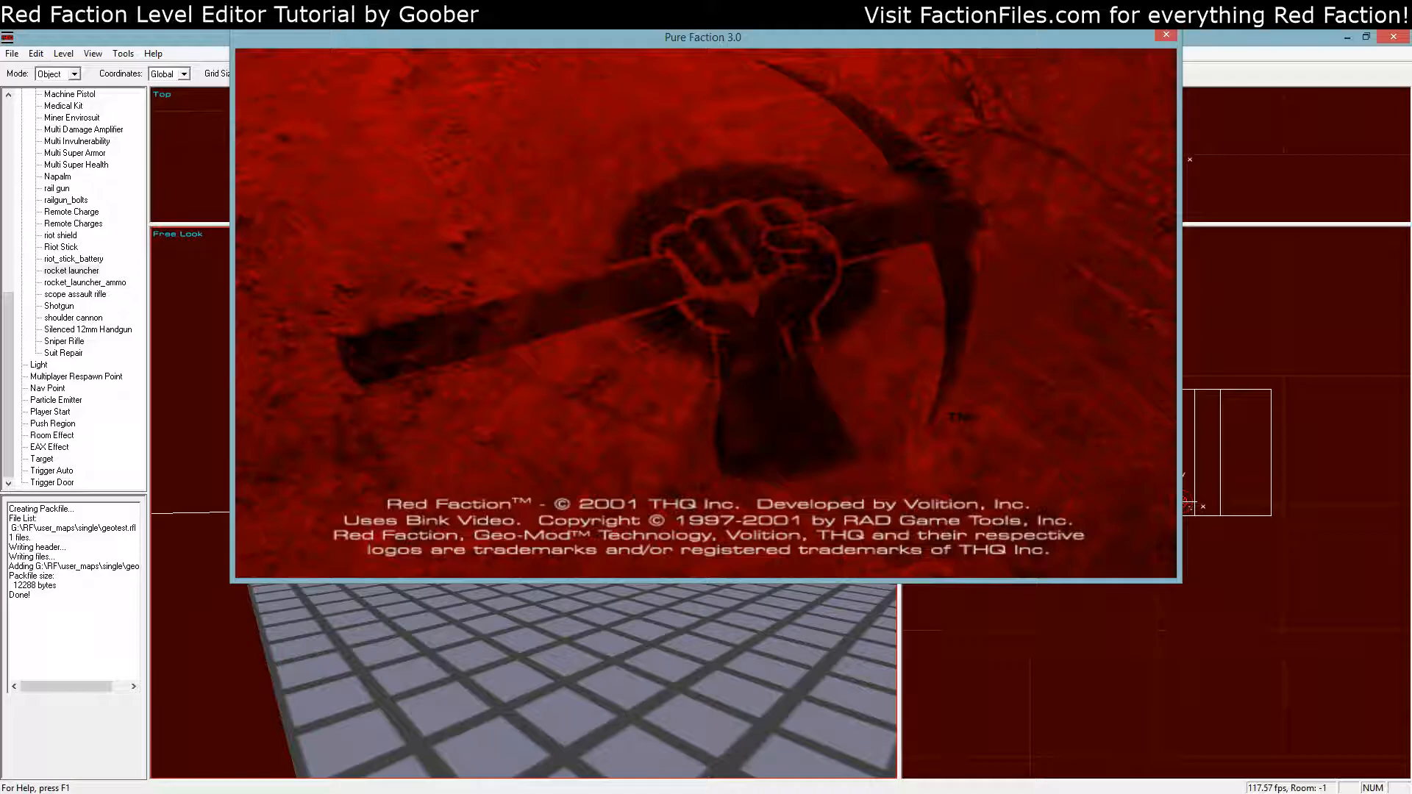
key(w)
key(w)
key(w)
key(4)
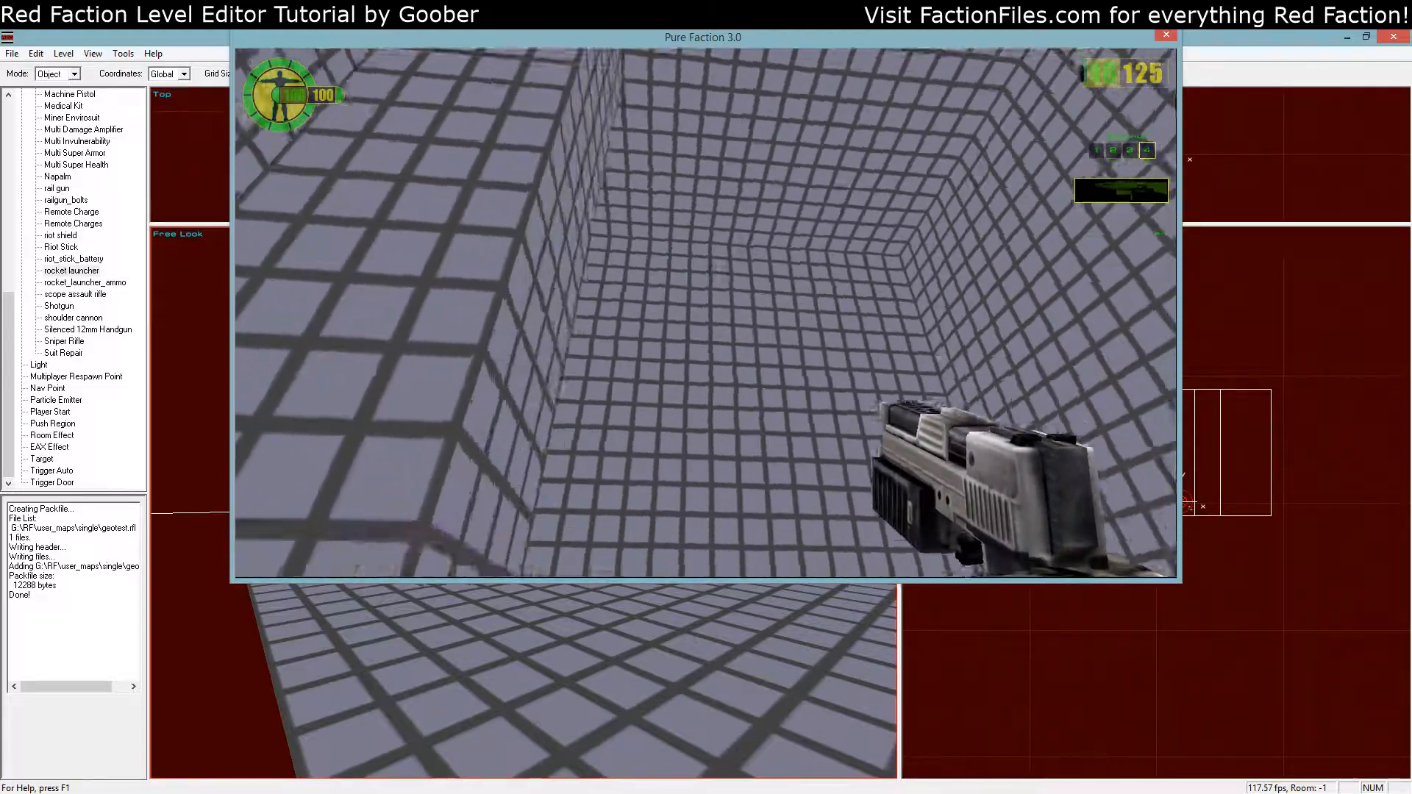
click(706, 313)
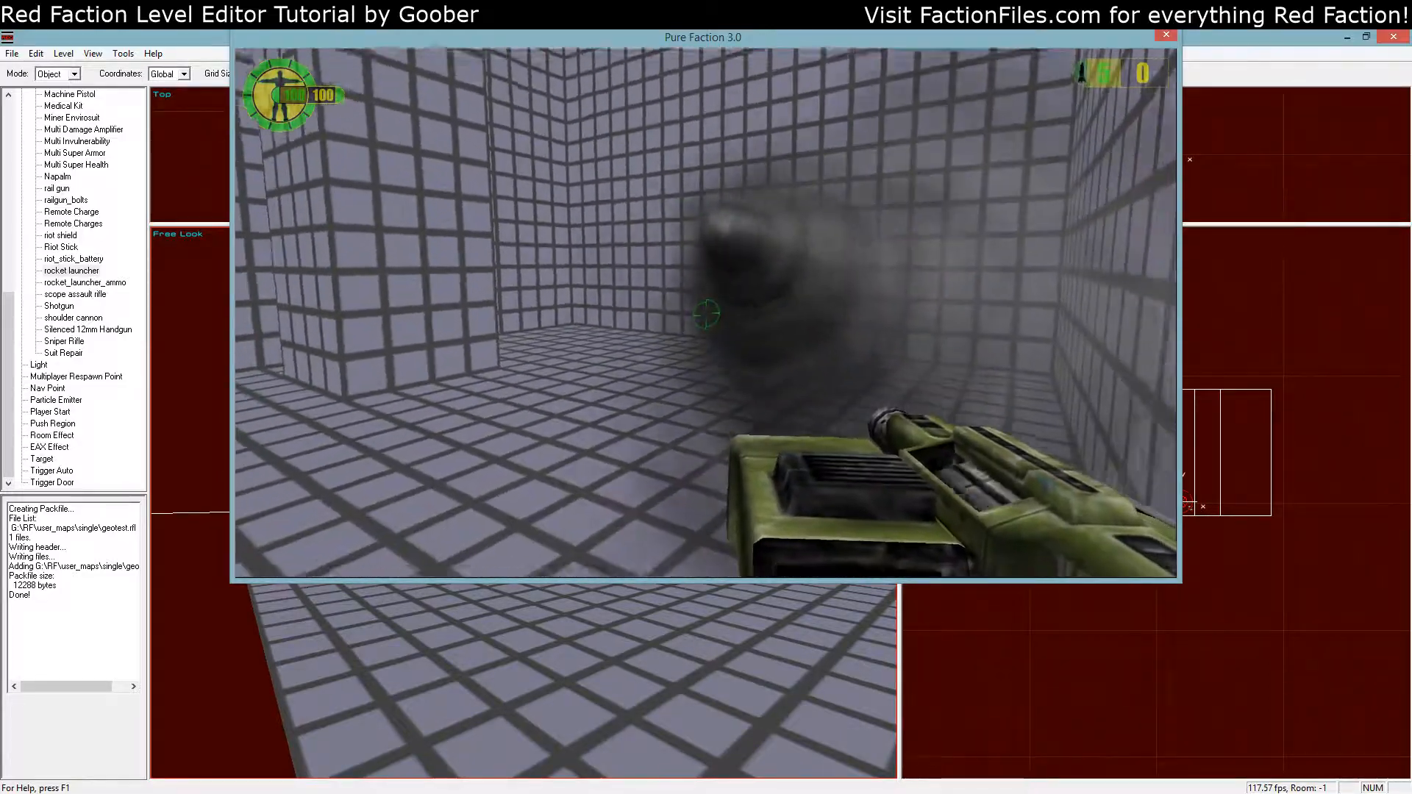
Switch to the pistol and inspect the blast hole in the wall from close up and from a distance
key(w)
key(1)
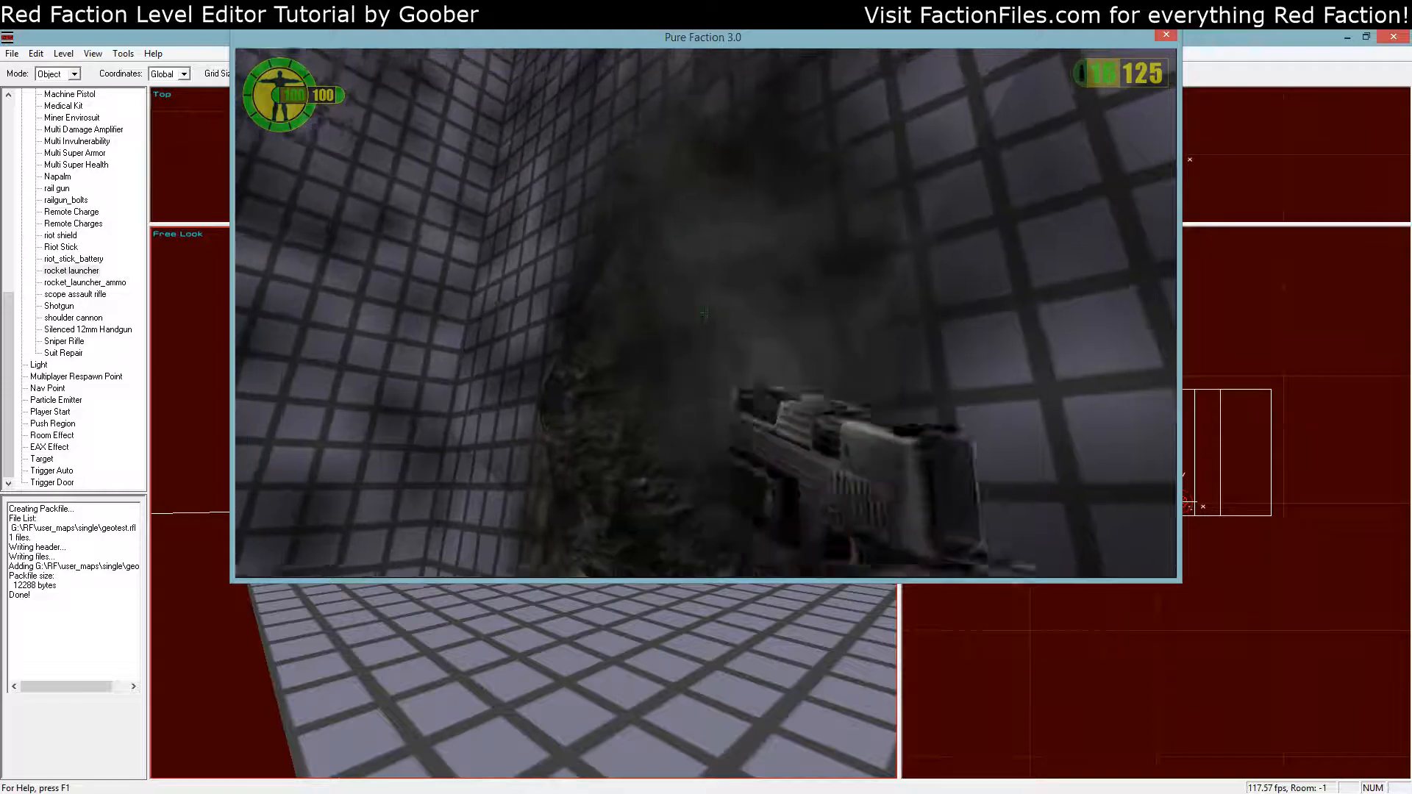
key(w)
key(s)
key(s)
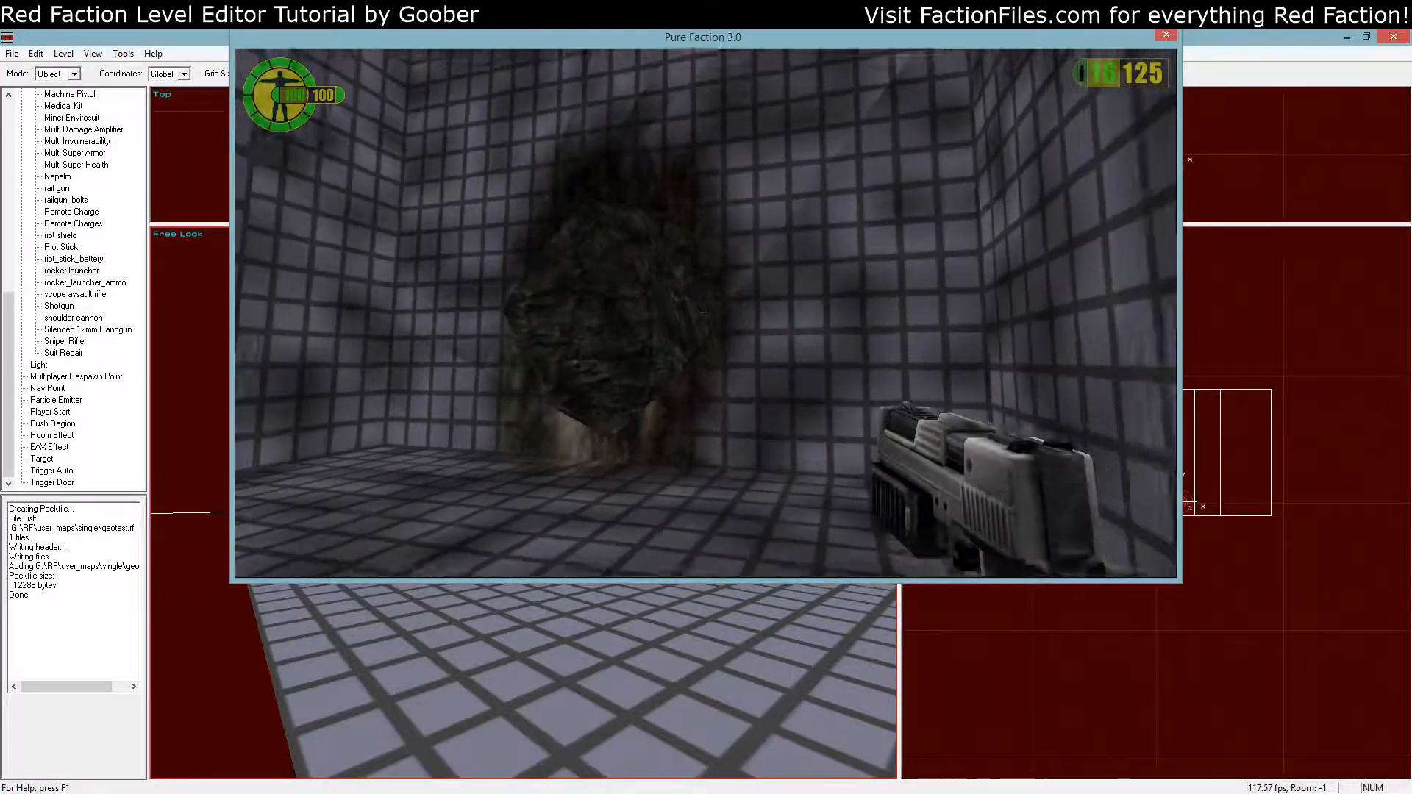
Walk up to the blast hole again, look over its rocky interior and edges, and back away across the room
key(w)
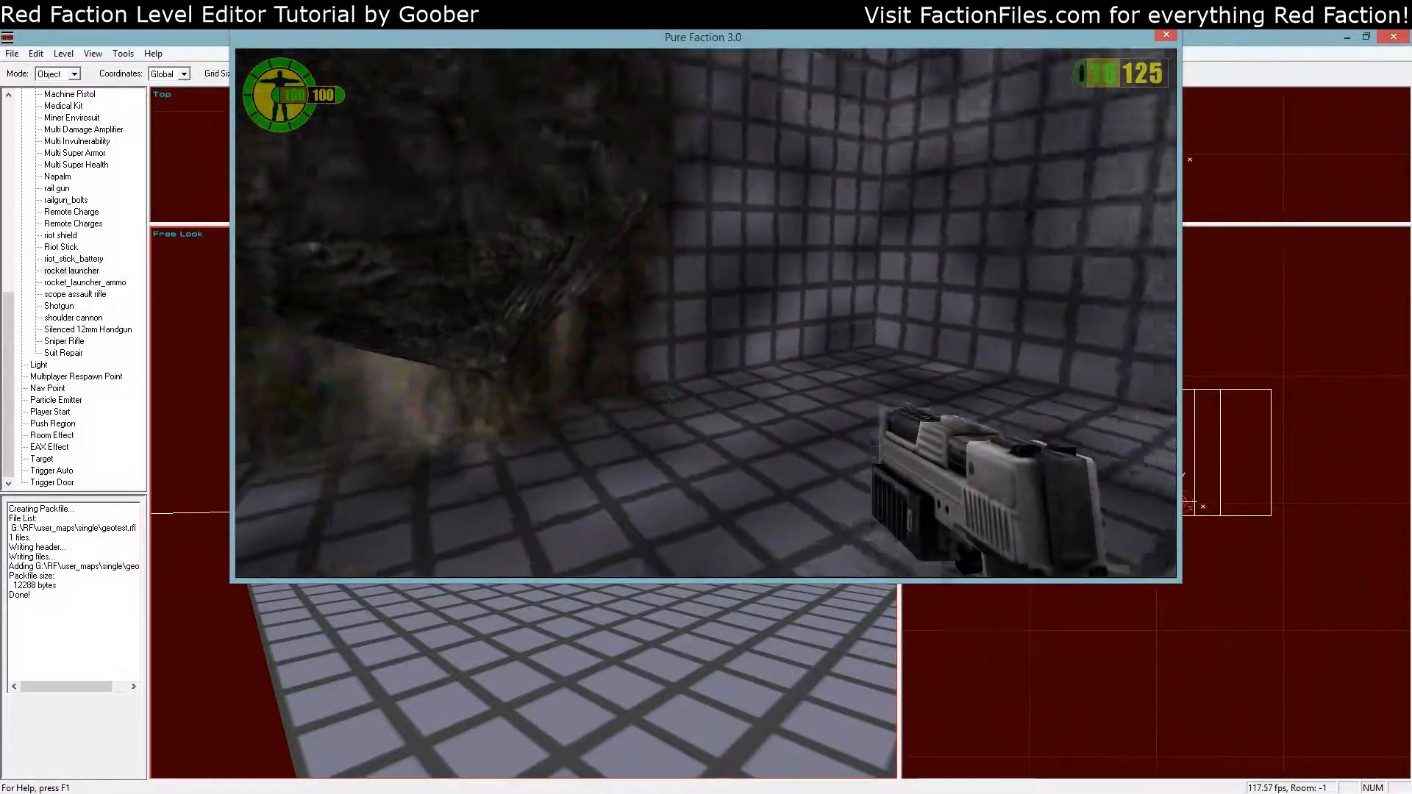
key(s)
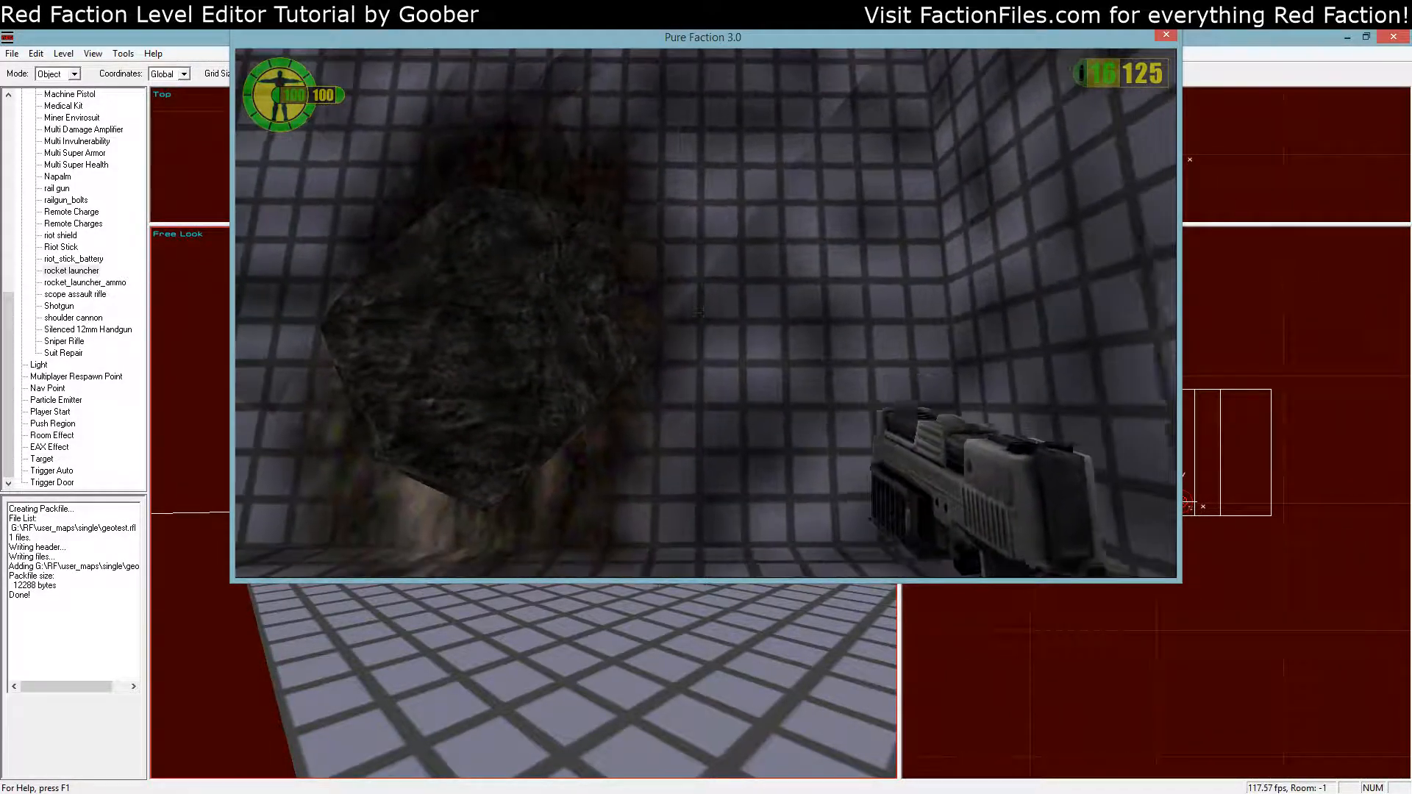
key(w)
key(w)
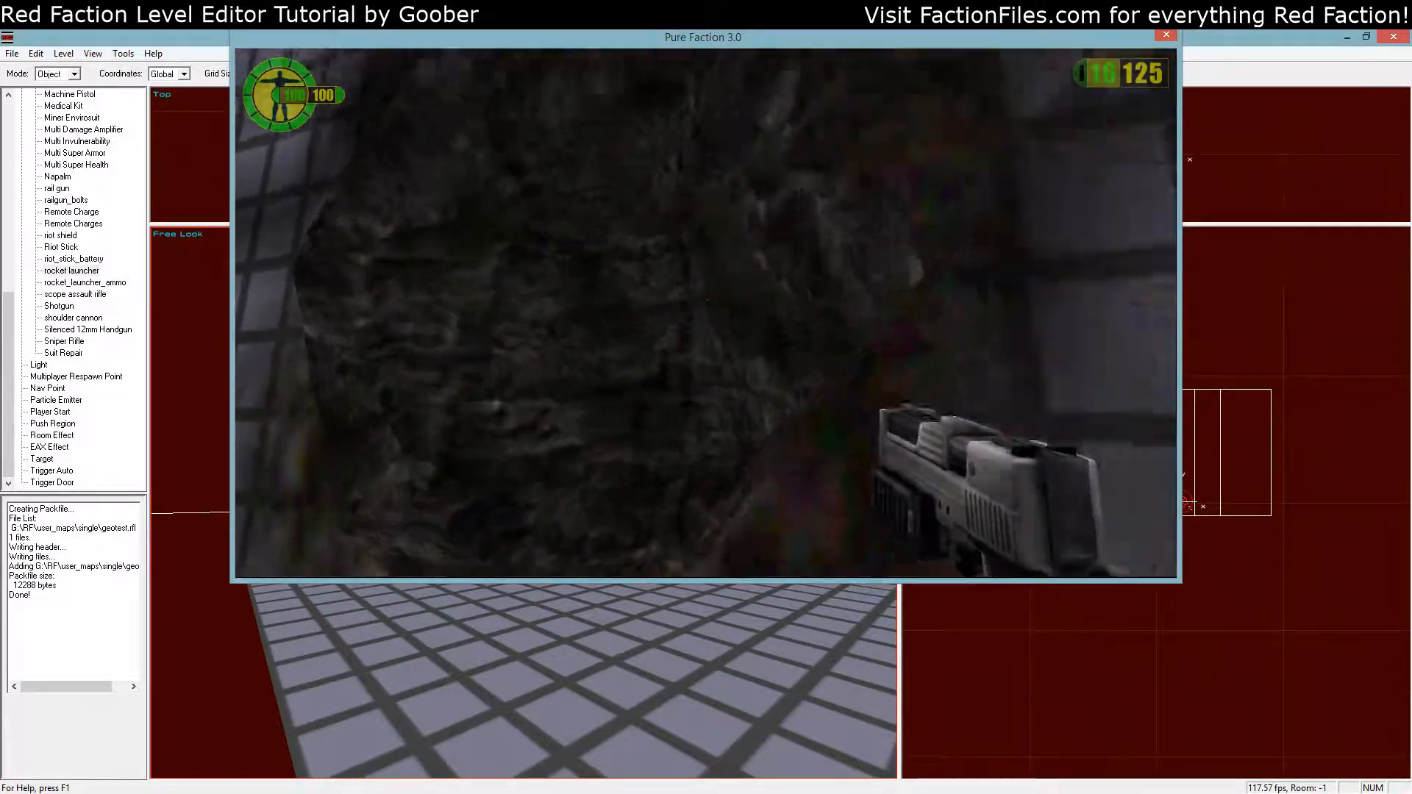
key(s)
key(d)
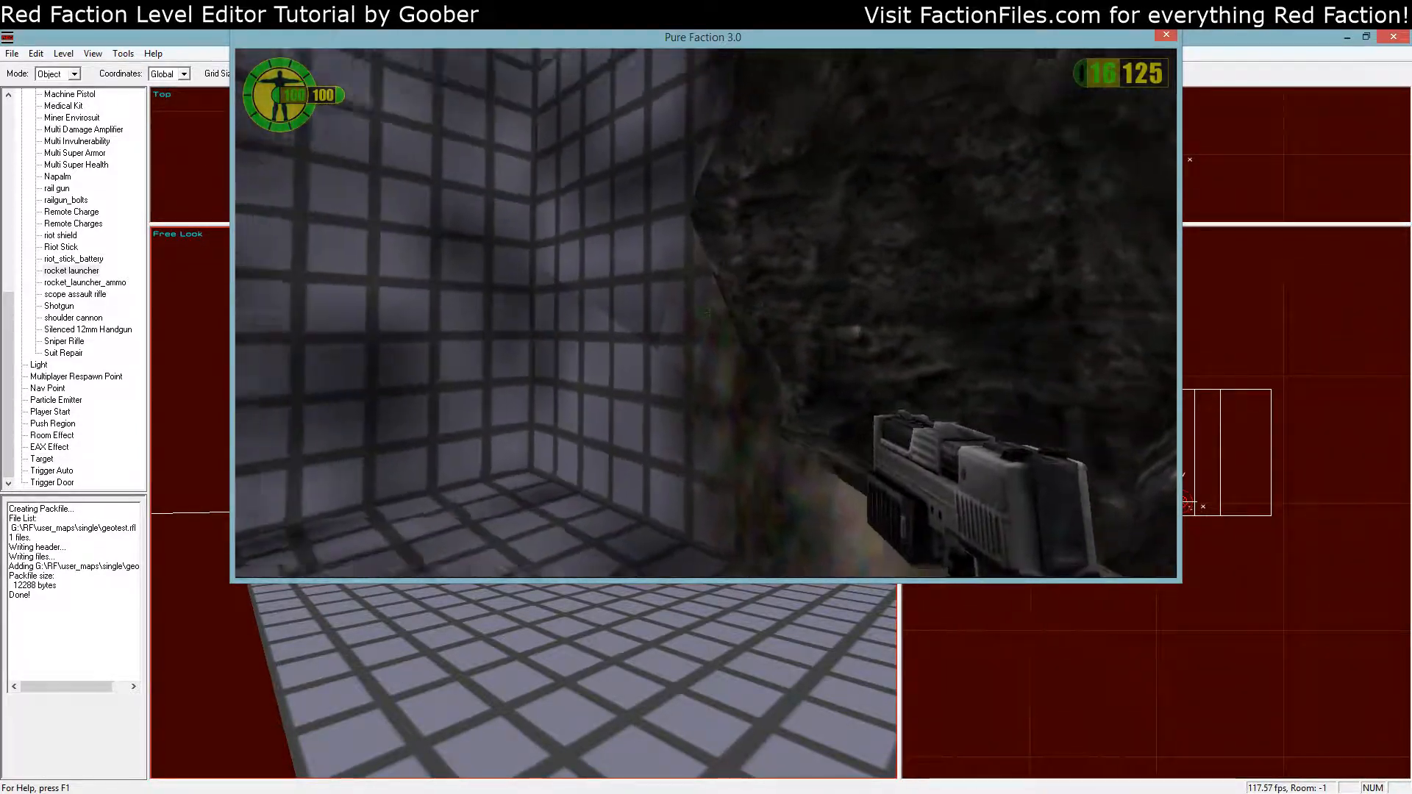
key(s)
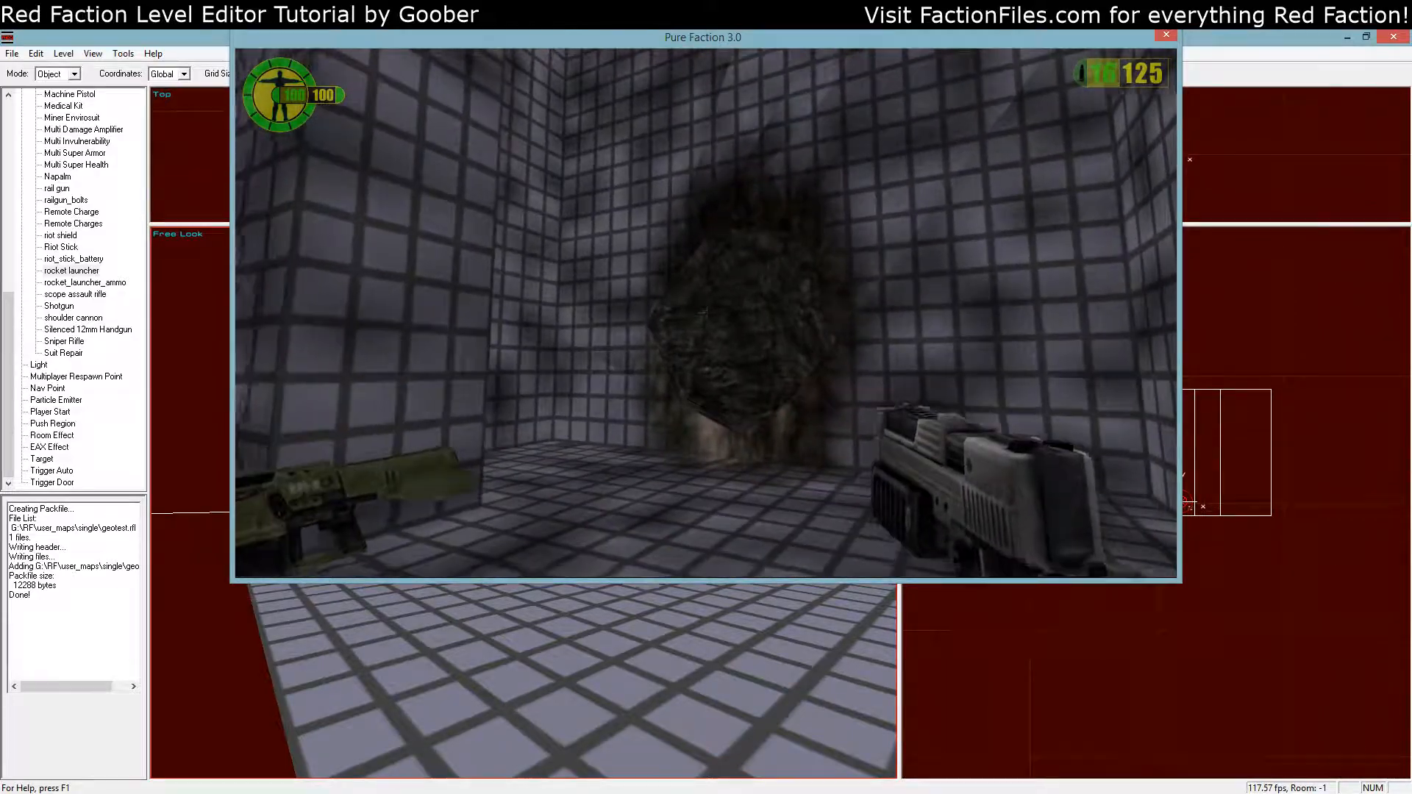
Switch back to the rocket launcher and fire several rockets at the damaged wall and the pillar
key(4)
click(706, 313)
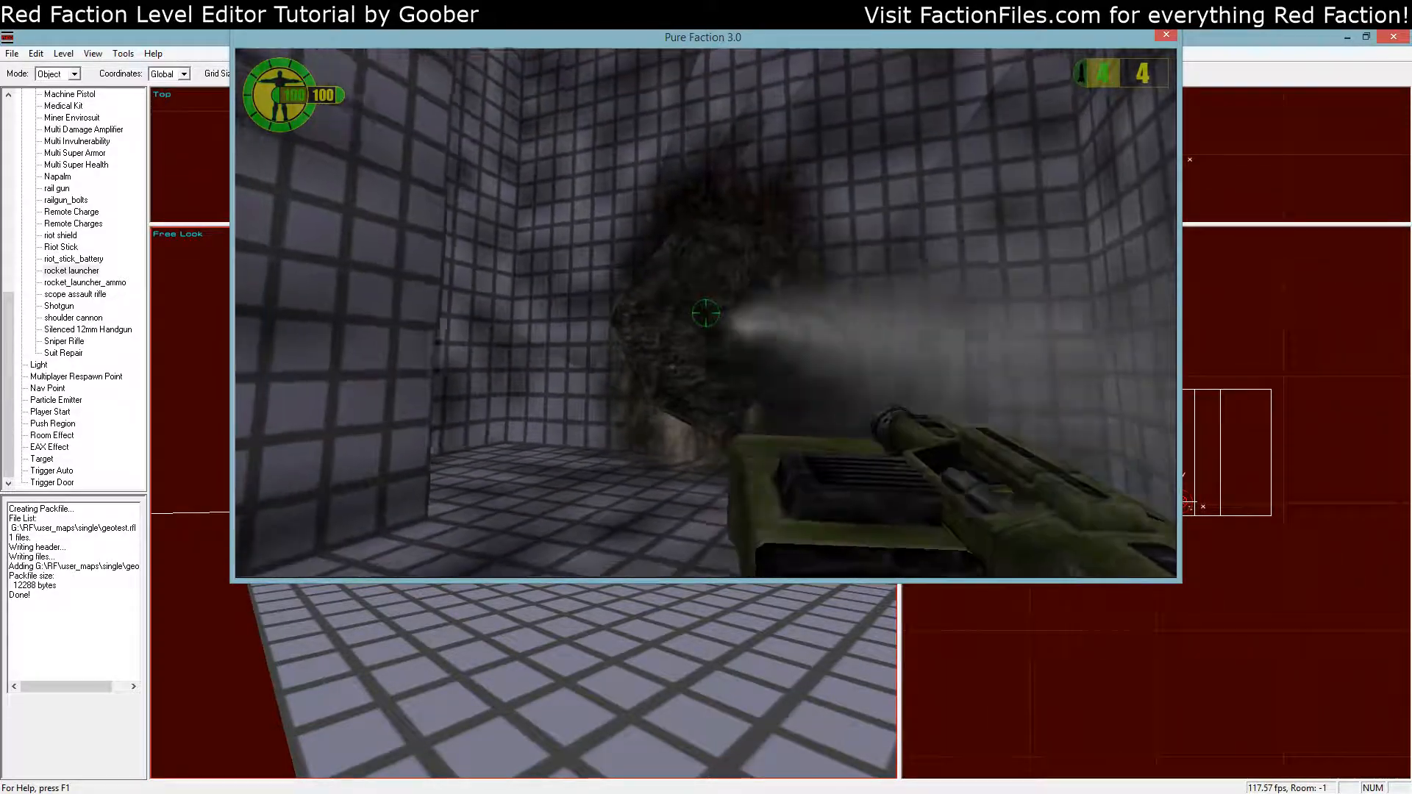
click(706, 312)
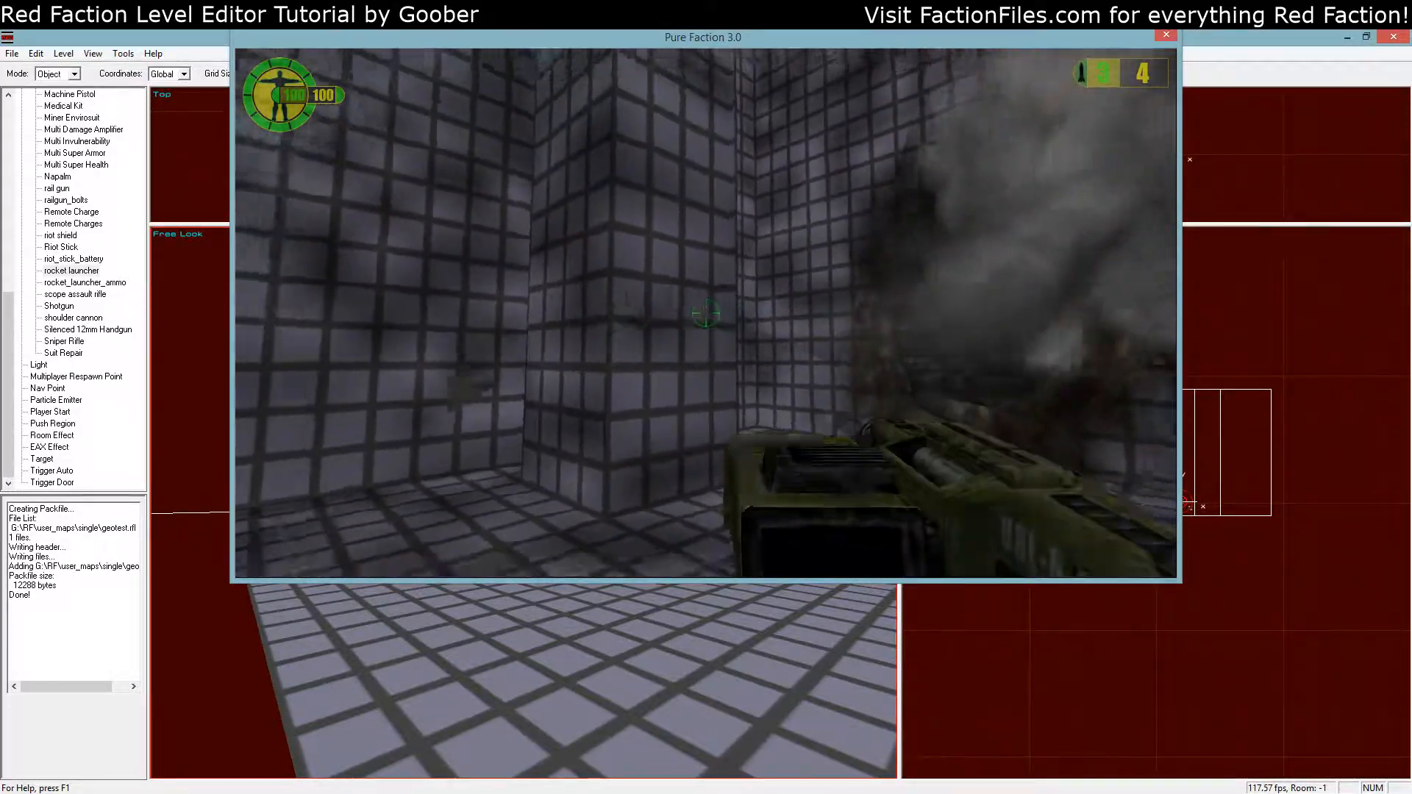
click(706, 313)
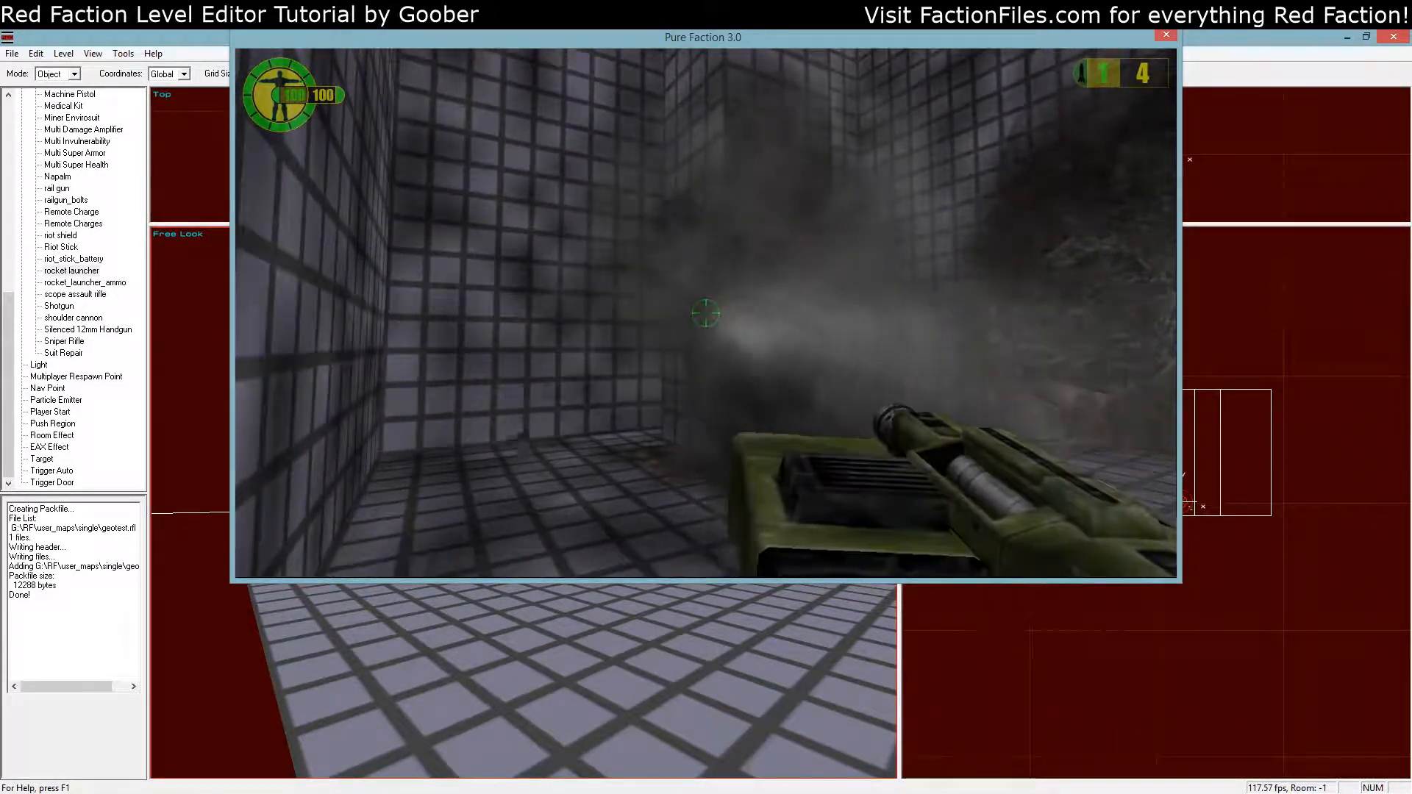
click(706, 313)
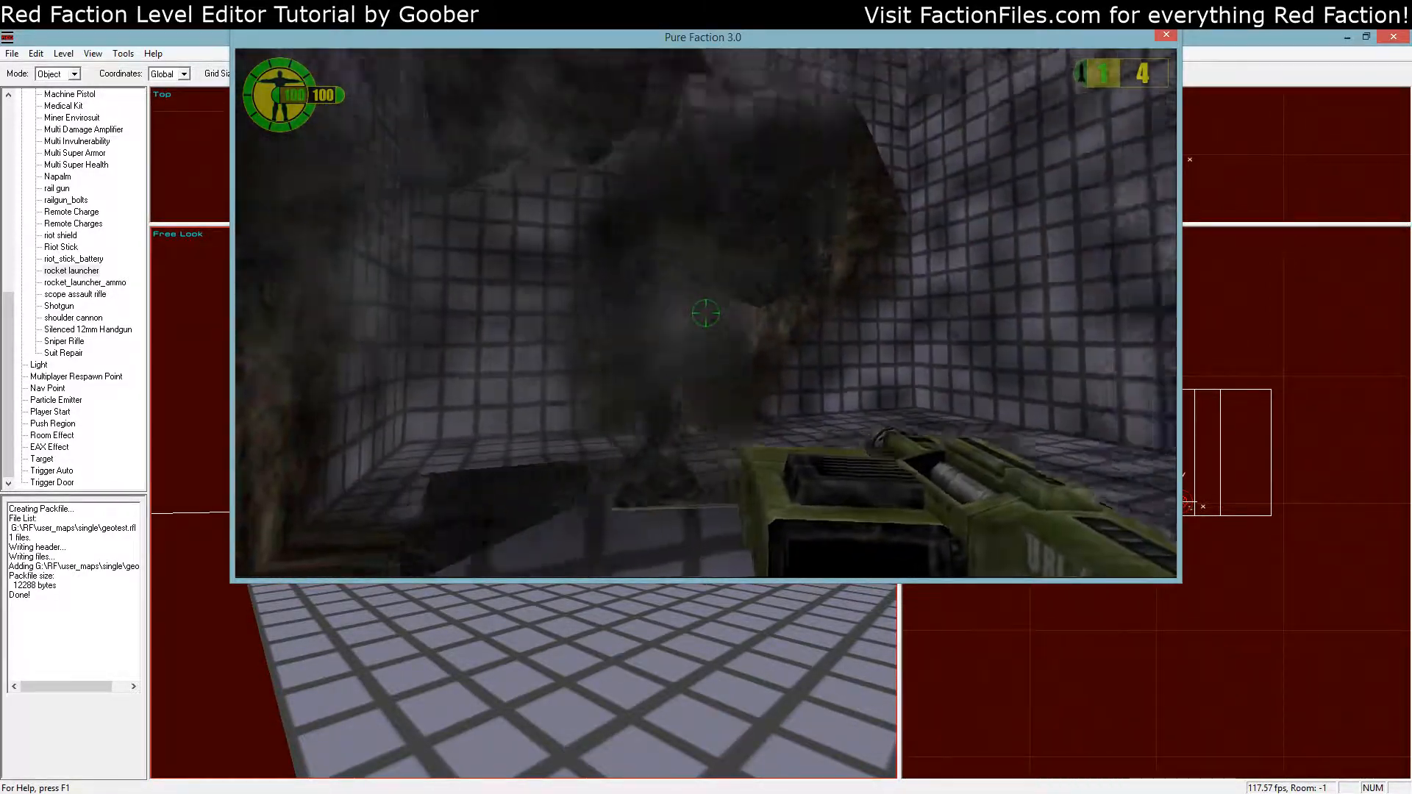
Walk around the room and examine the damage to the pillar and the surrounding walls
key(w)
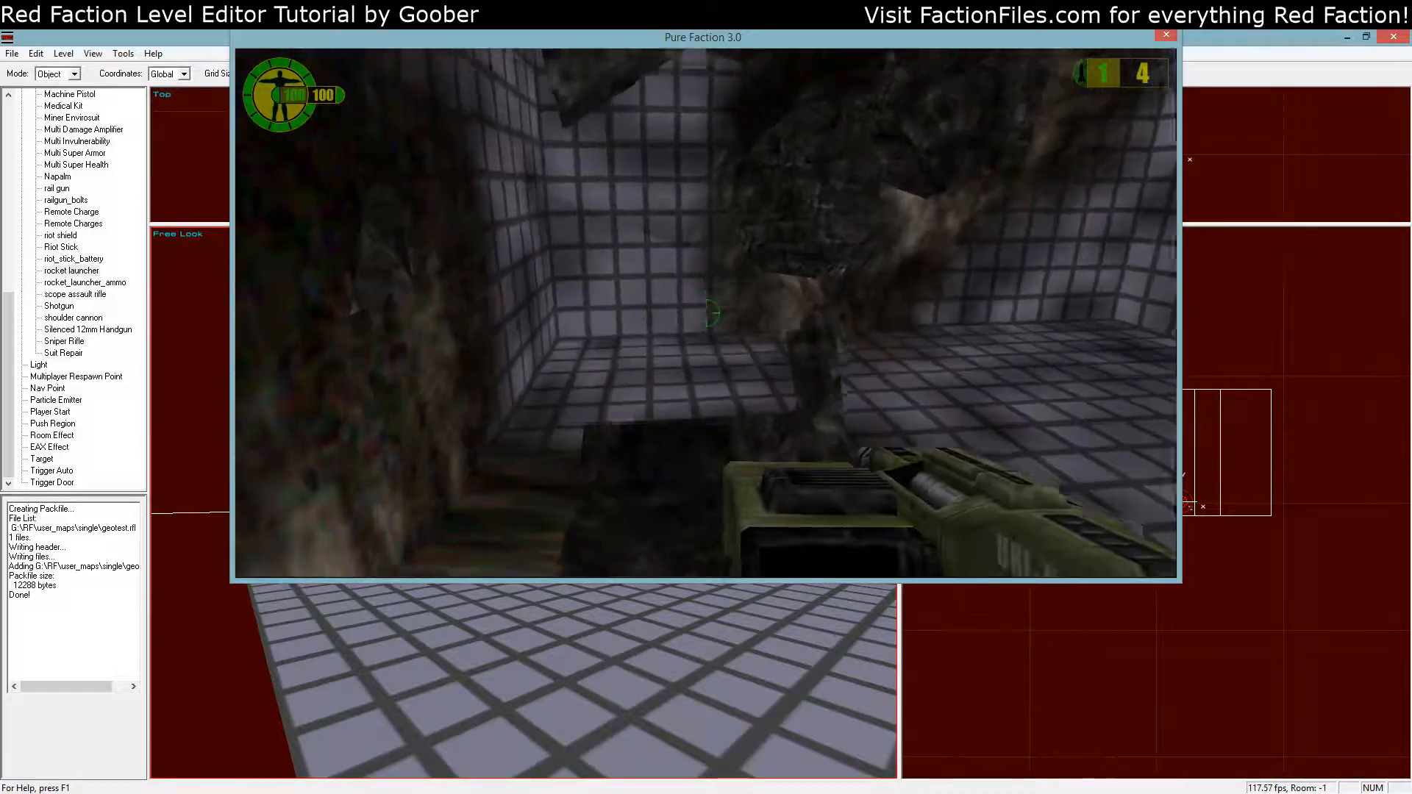
key(w)
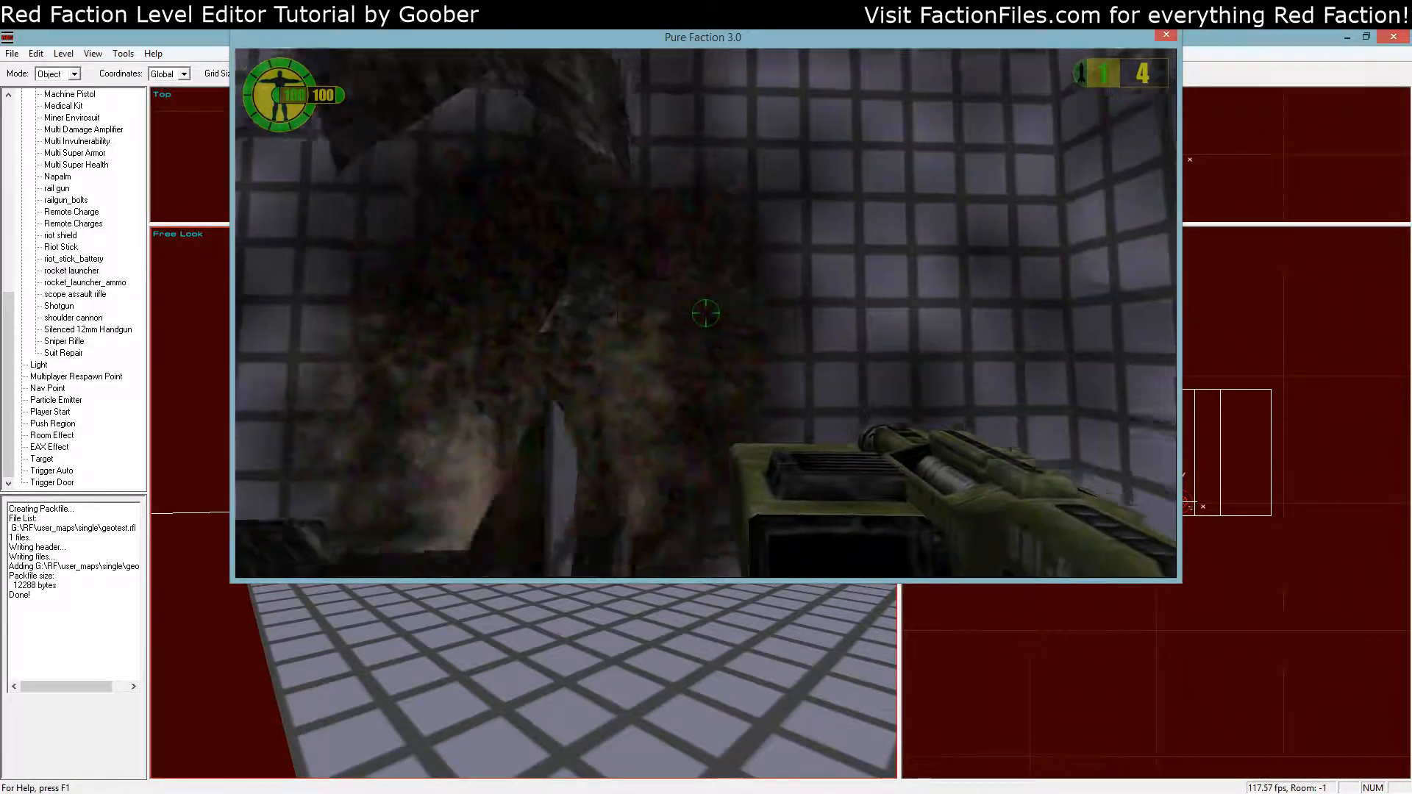
key(w)
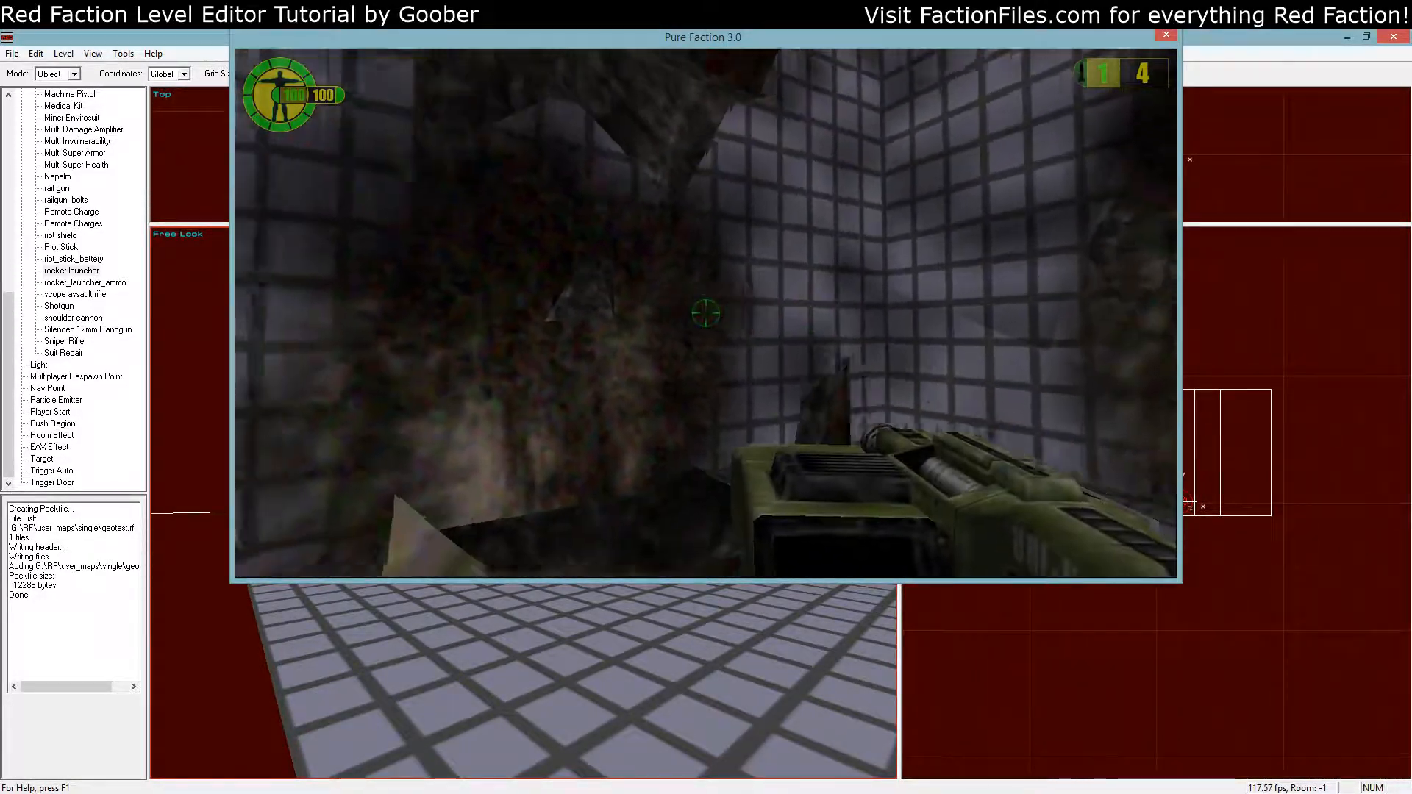
key(s)
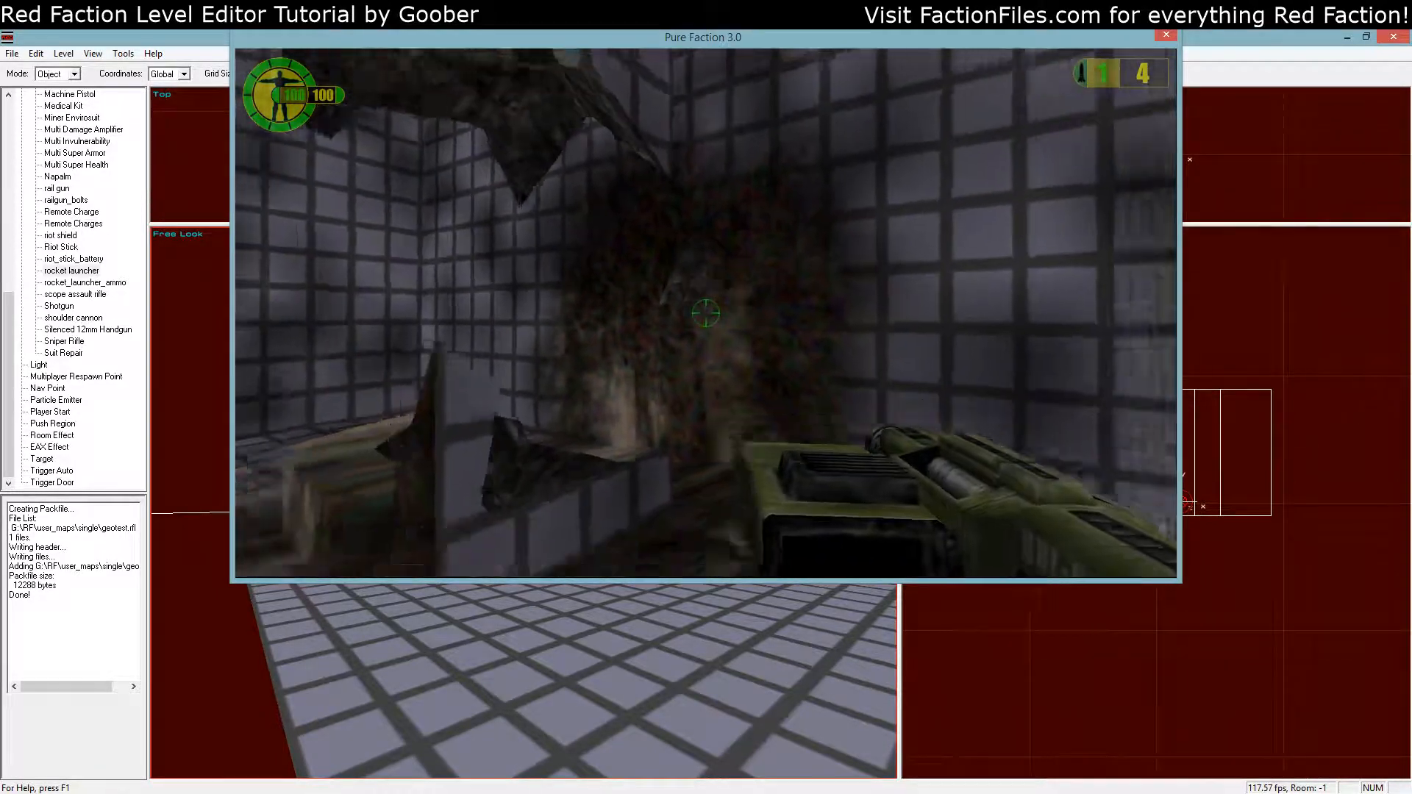
Quit the playtest with the console command quit and return to the level editor
key(grave)
text(quit)
key(Return)
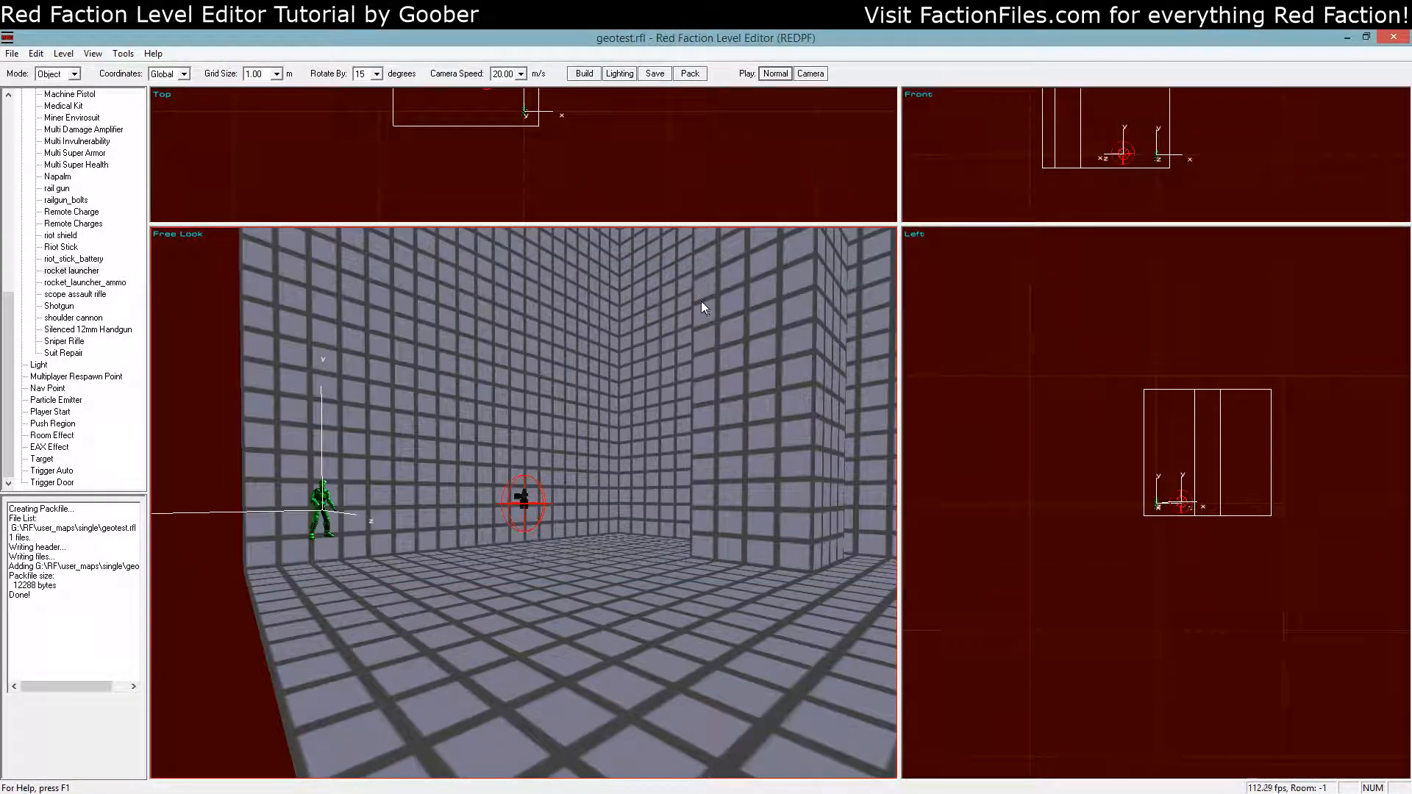
Enlarge the free look viewport and select the solid pillar brush in Brush mode
scroll(645, 309, down, 5)
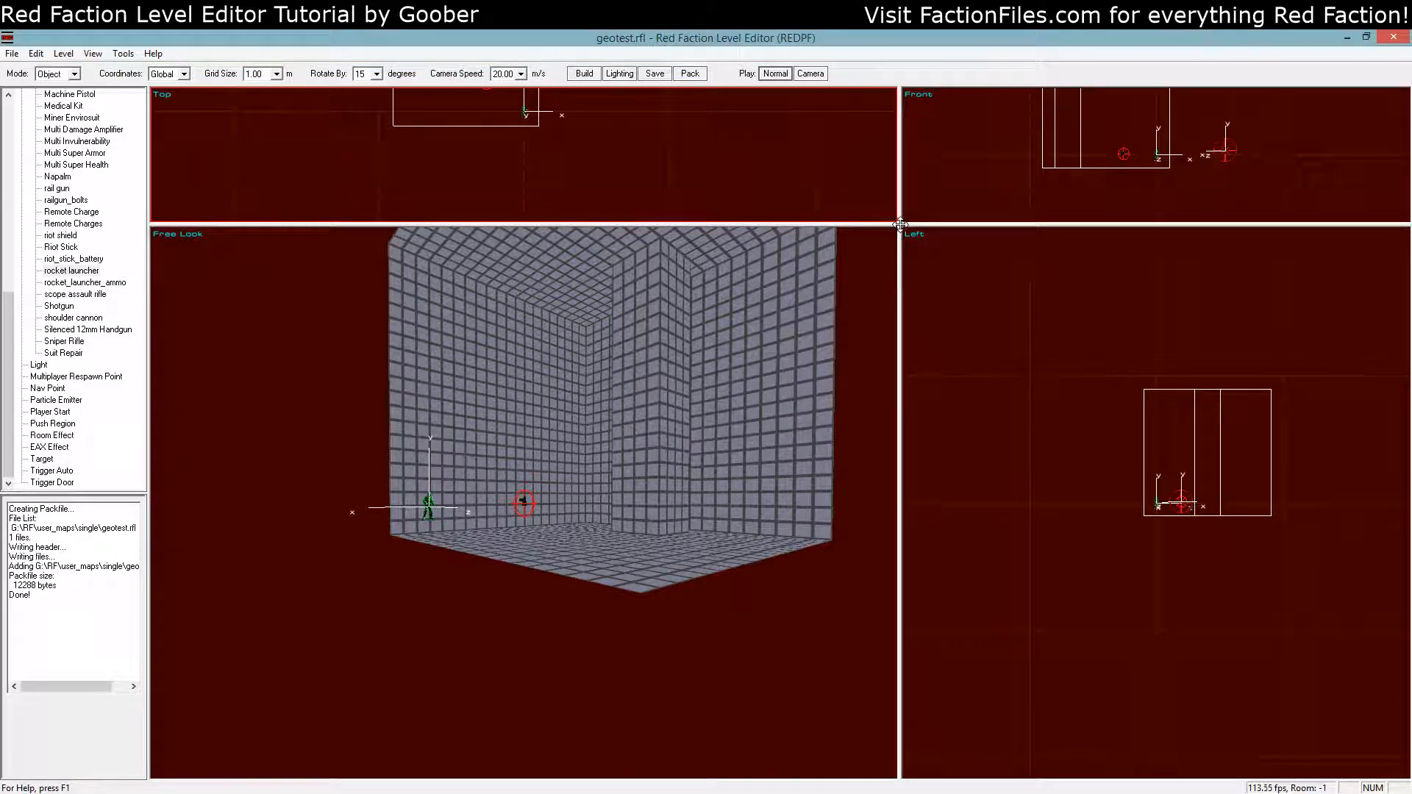
drag(899, 224, 966, 134)
click(56, 73)
click(54, 86)
click(668, 354)
key(KP_3)
key(a)
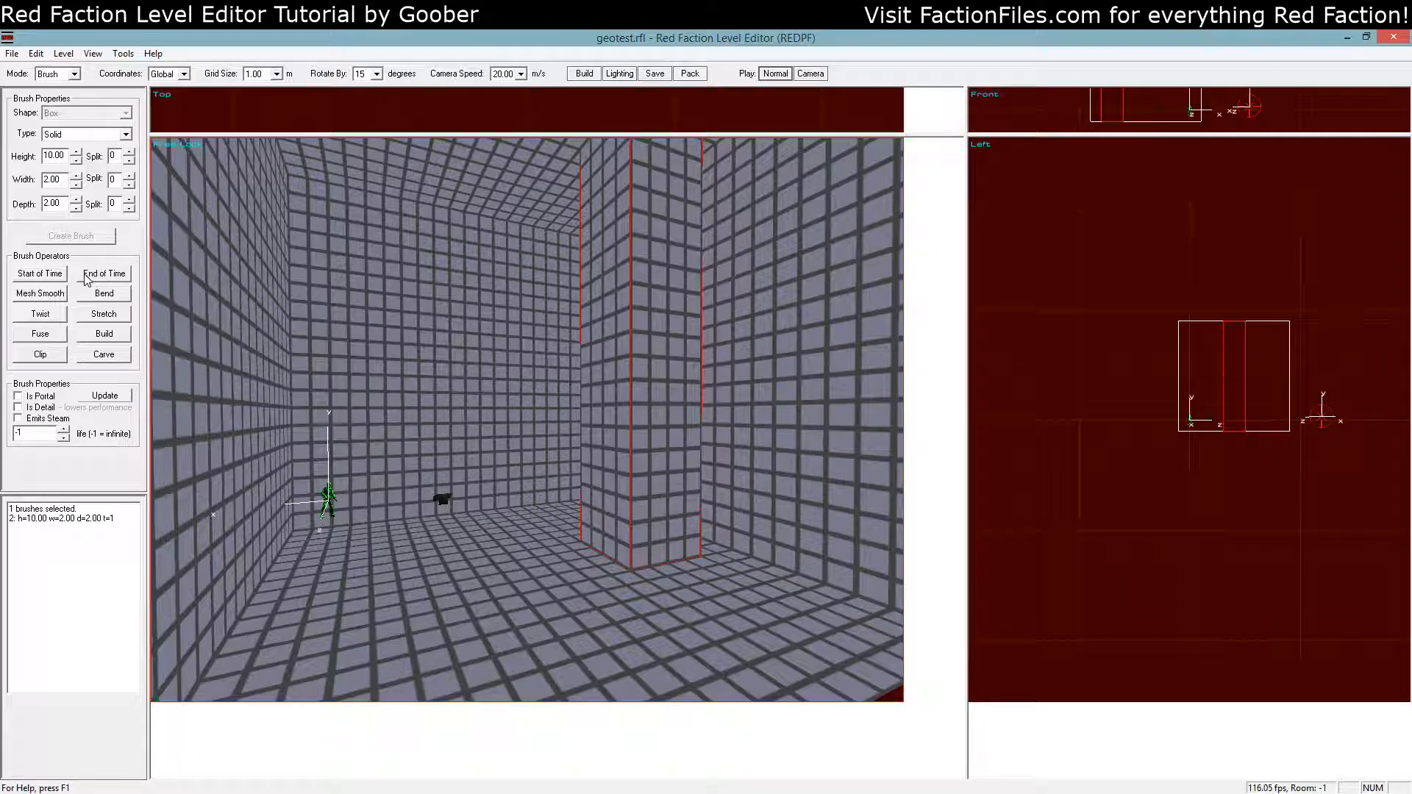
key(z)
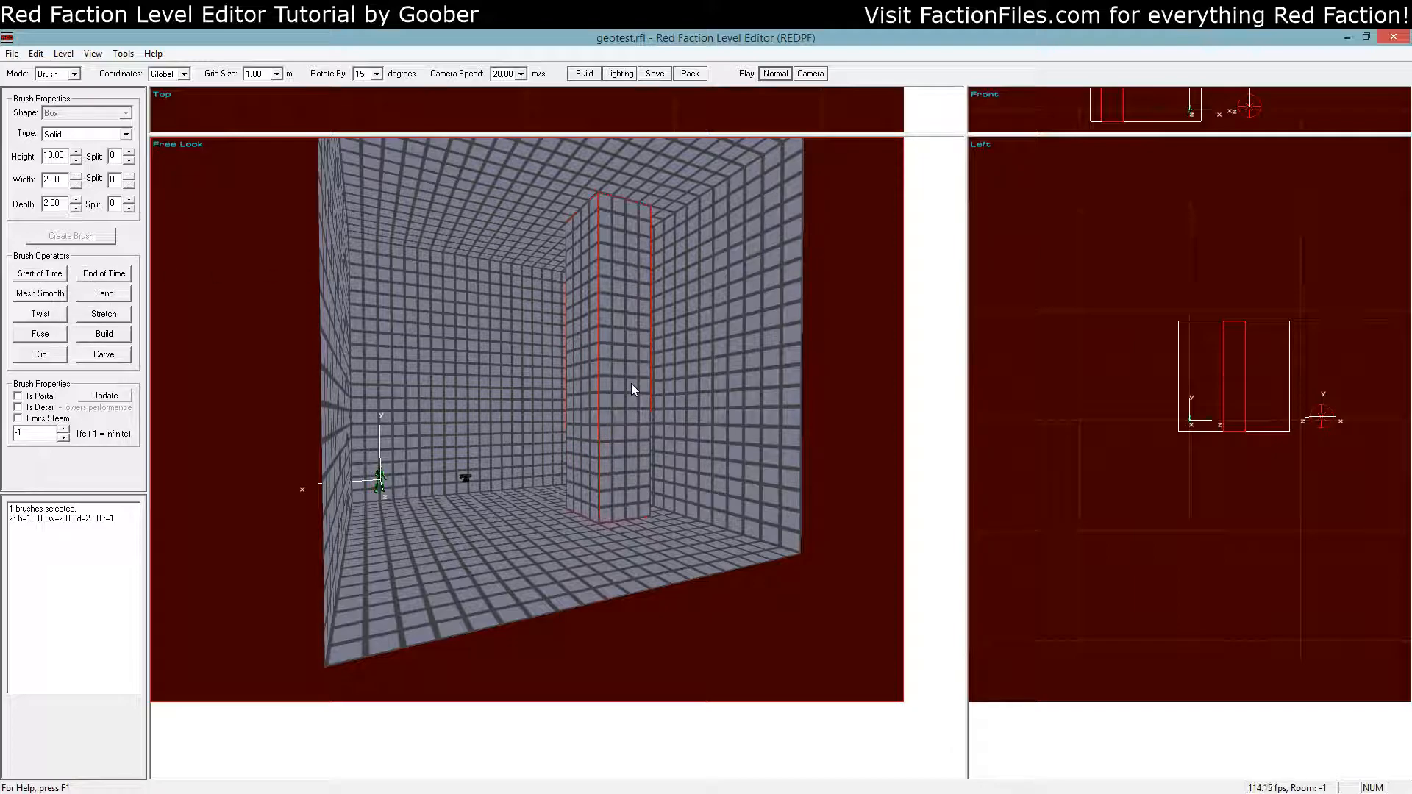
Select the room's air brush and the pillar's solid brush one after the other to compare their types
click(517, 389)
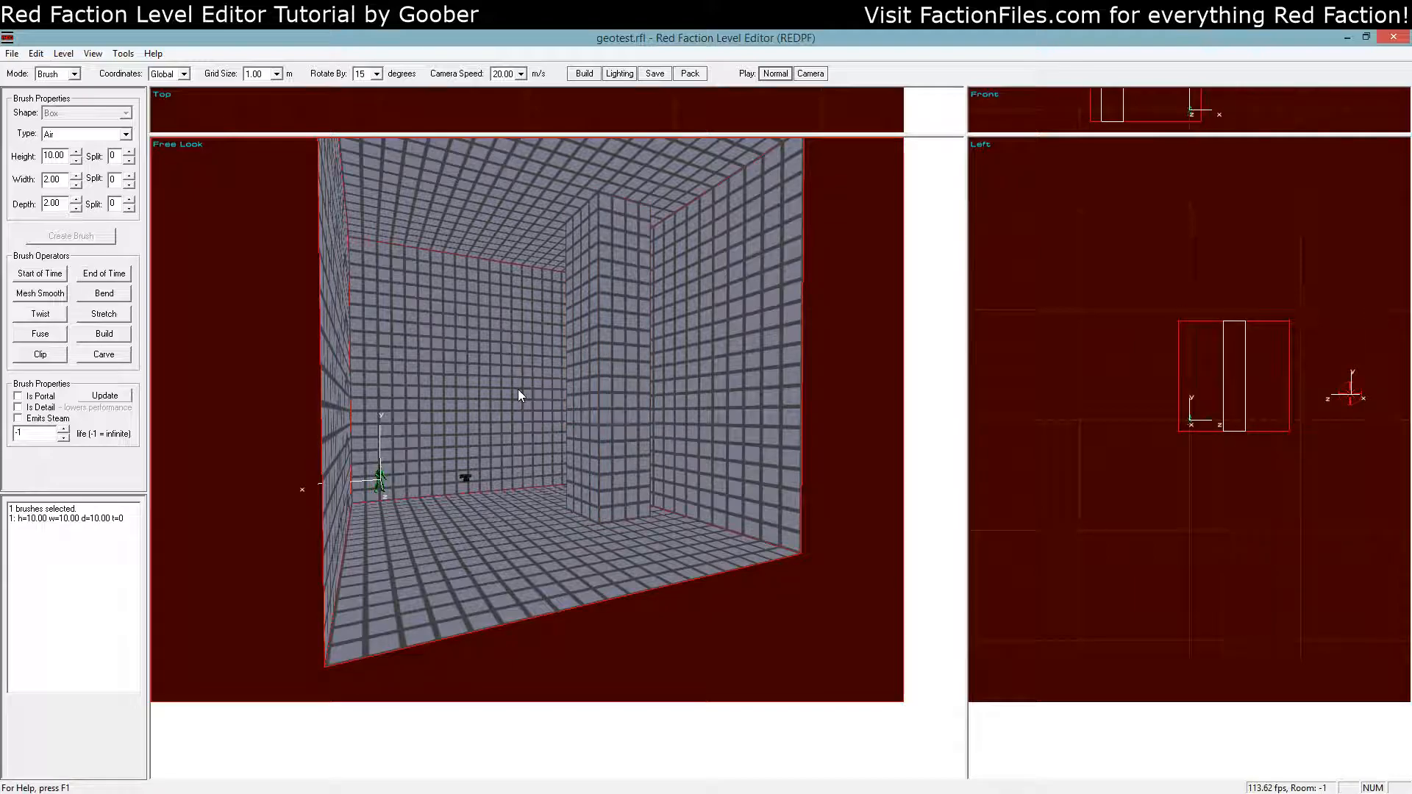
key(z)
key(n)
click(488, 411)
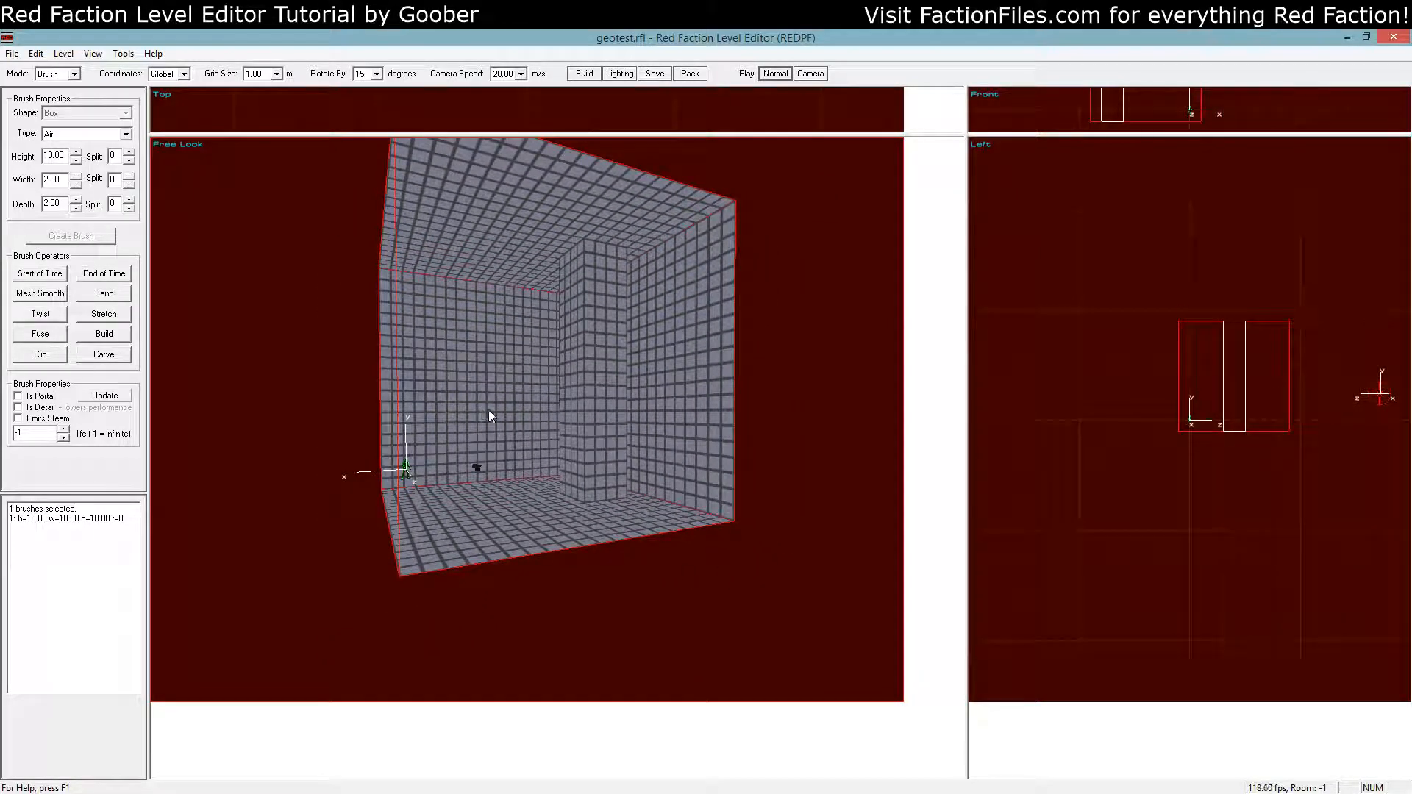
click(761, 434)
key(a)
key(KP_1)
key(KP_6)
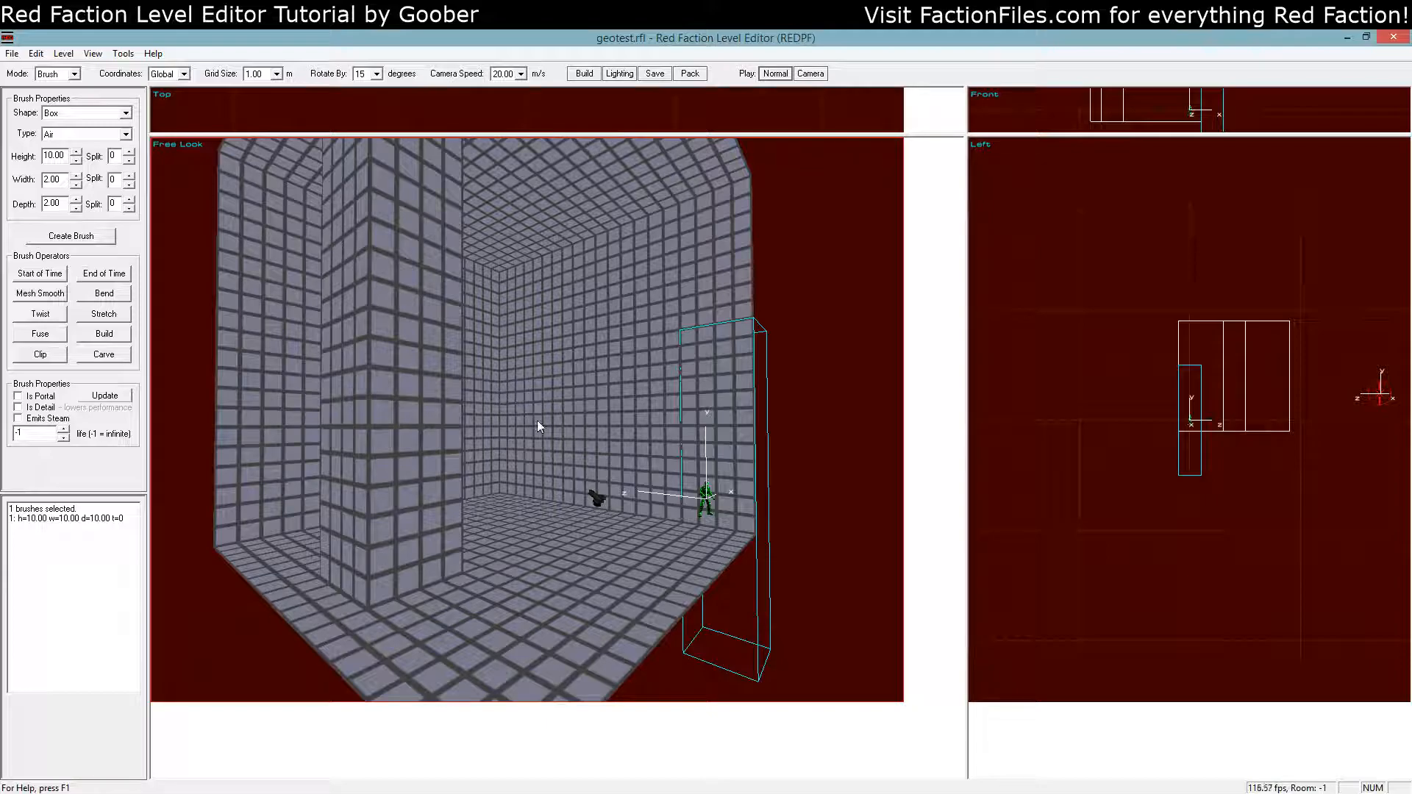
click(395, 393)
click(754, 526)
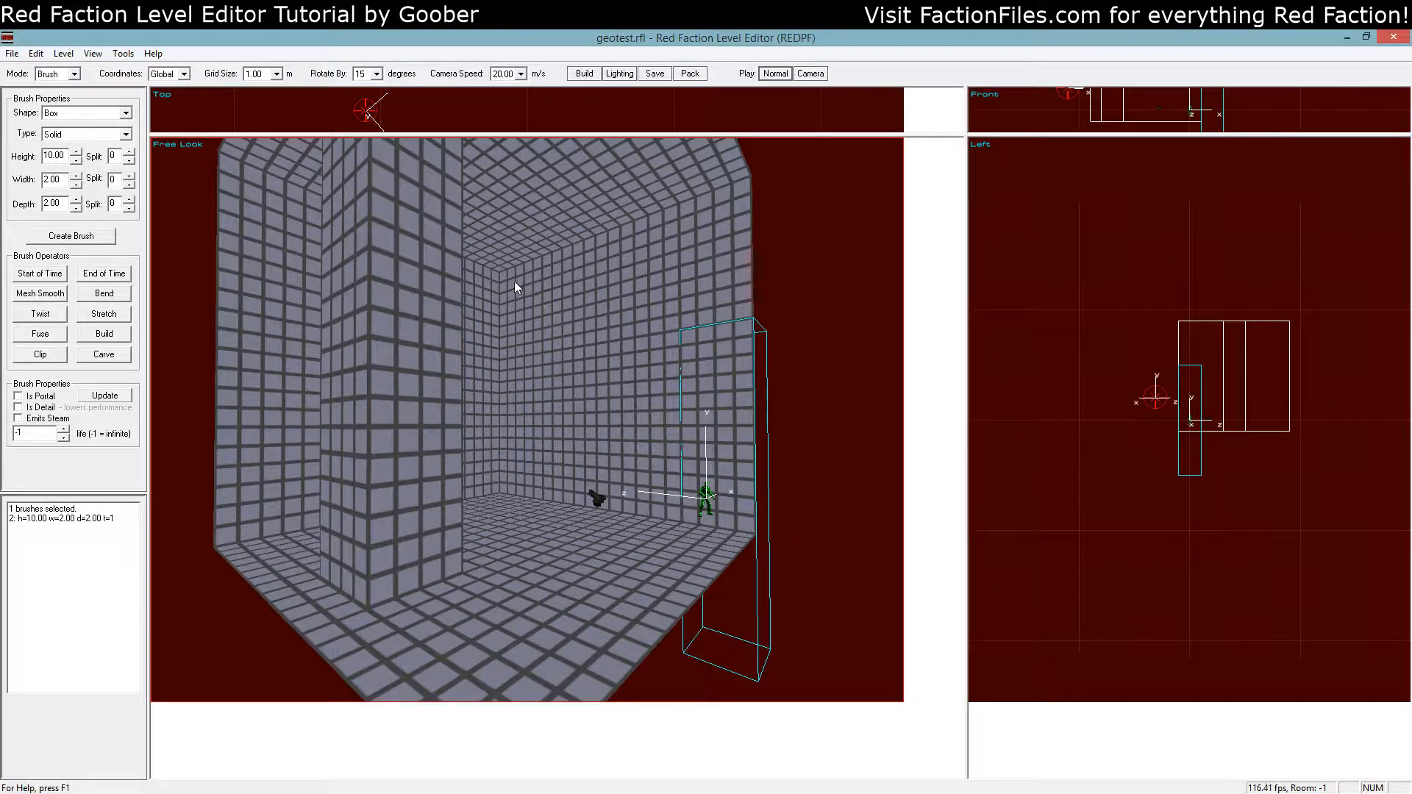
Set the new box brush to type Air with a height of 3
key(z)
click(101, 134)
click(67, 157)
drag(64, 178, 4, 178)
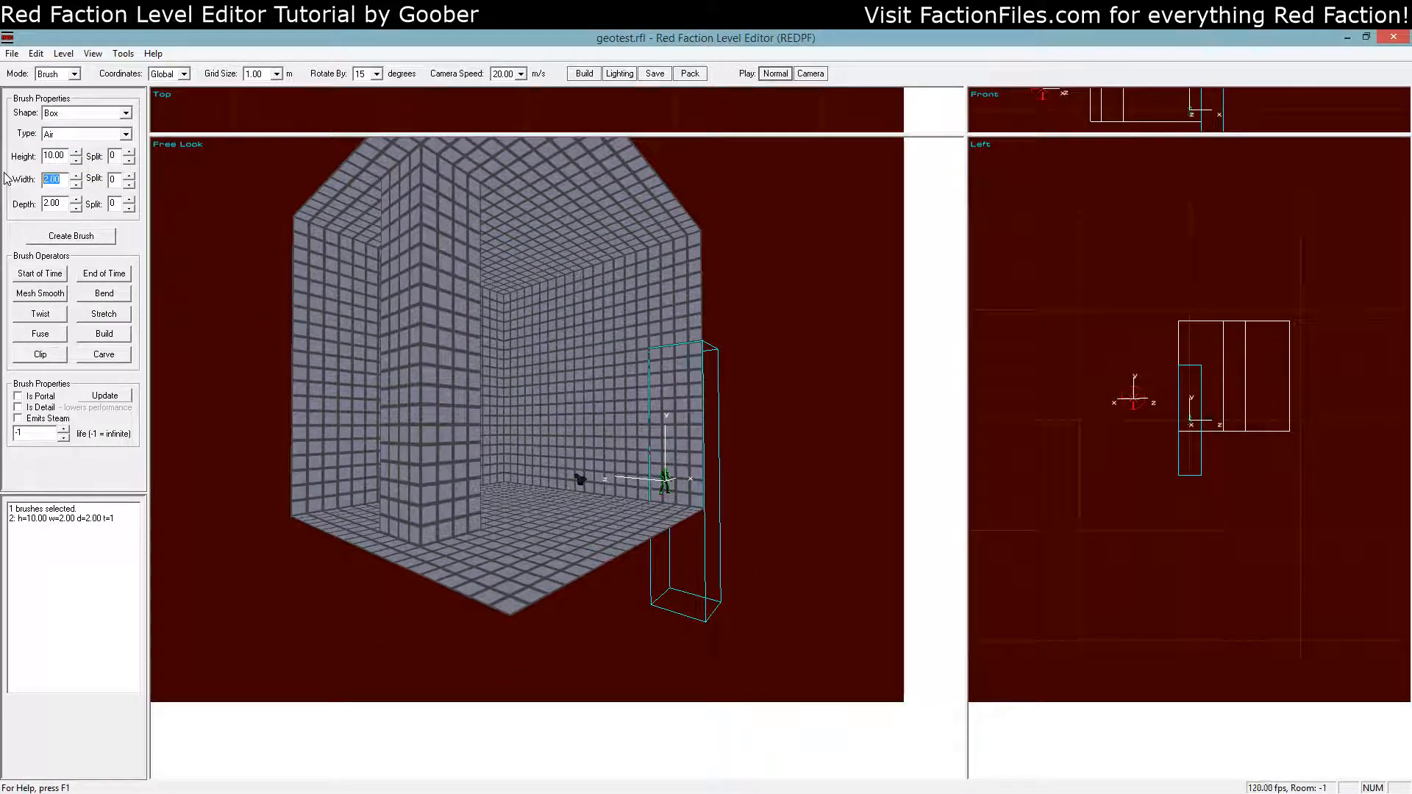
key(shift+Tab)
text(3)
Position the new air brush so that it overlaps the middle section of the pillar
drag(556, 135, 691, 336)
key(Left)
key(Left)
key(Left)
key(Left)
key(Left)
key(Left)
key(Left)
key(Left)
key(Up)
key(Up)
key(Up)
key(Up)
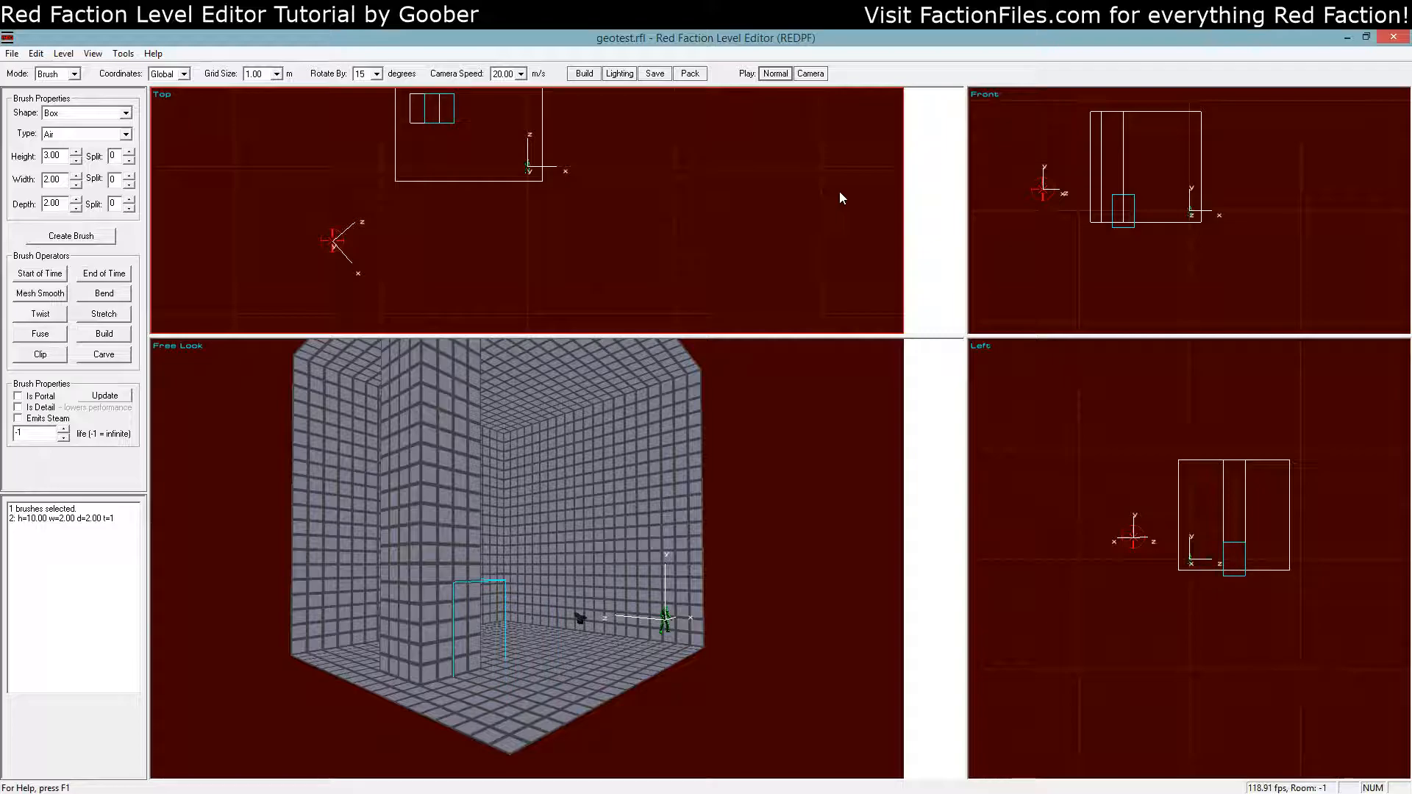
key(Up)
key(Up)
key(Up)
drag(800, 336, 772, 88)
Create the air brush inside the pillar and build the level geometry
click(72, 232)
key(a)
key(KP_4)
click(111, 234)
key(KP_4)
key(a)
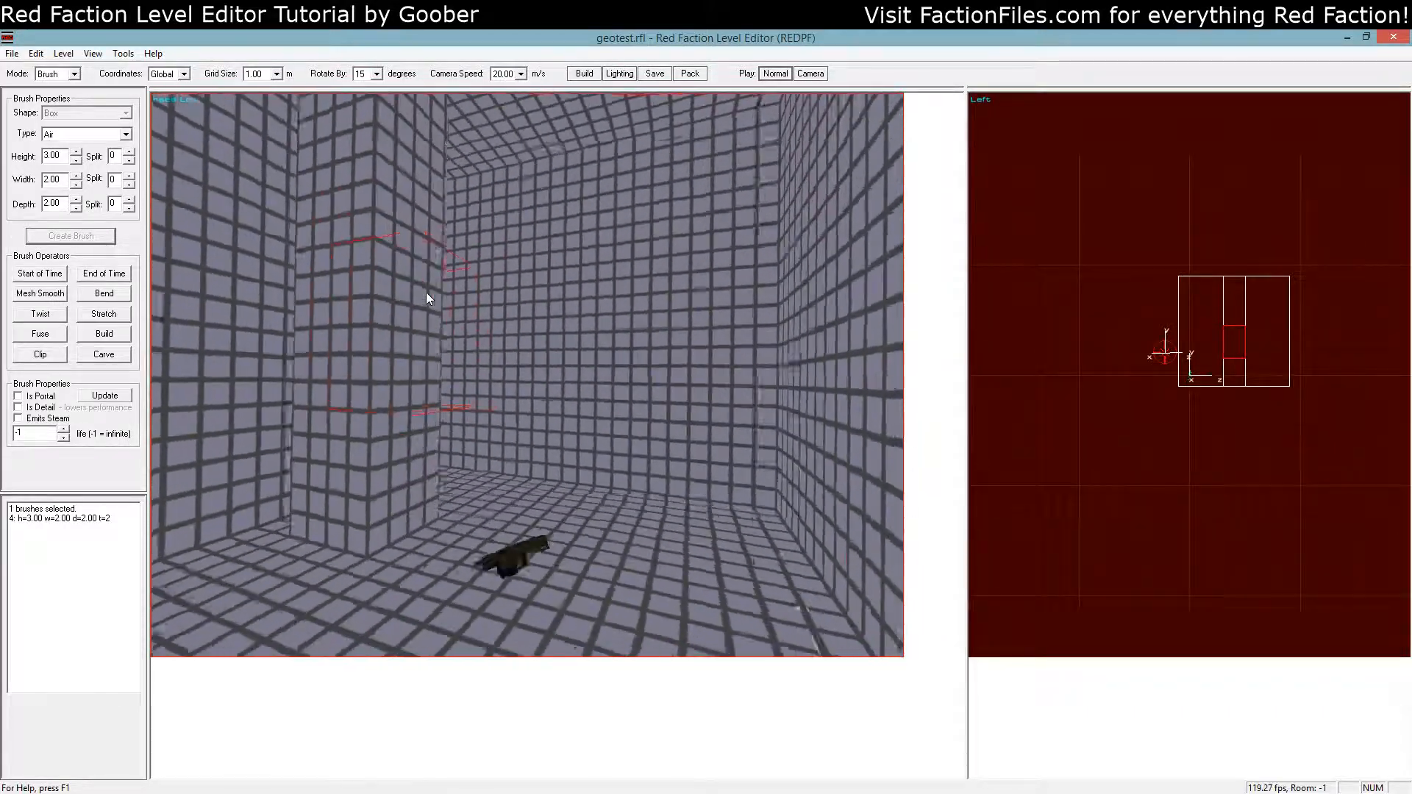
key(b)
Examine the opening cut into the pillar by the small air brush from several angles
key(z)
click(691, 408)
key(a)
key(a)
click(628, 261)
key(KP_1)
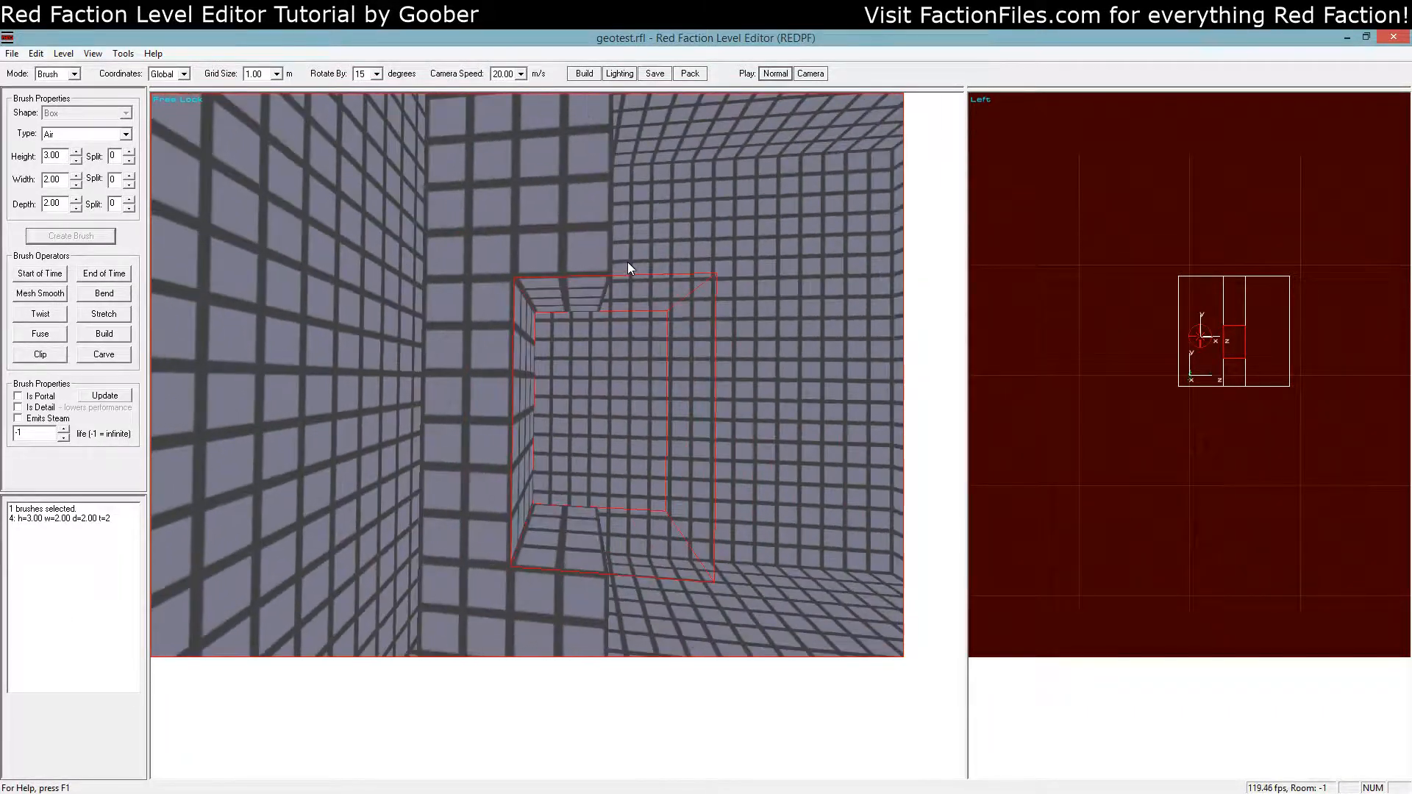
click(544, 235)
click(631, 279)
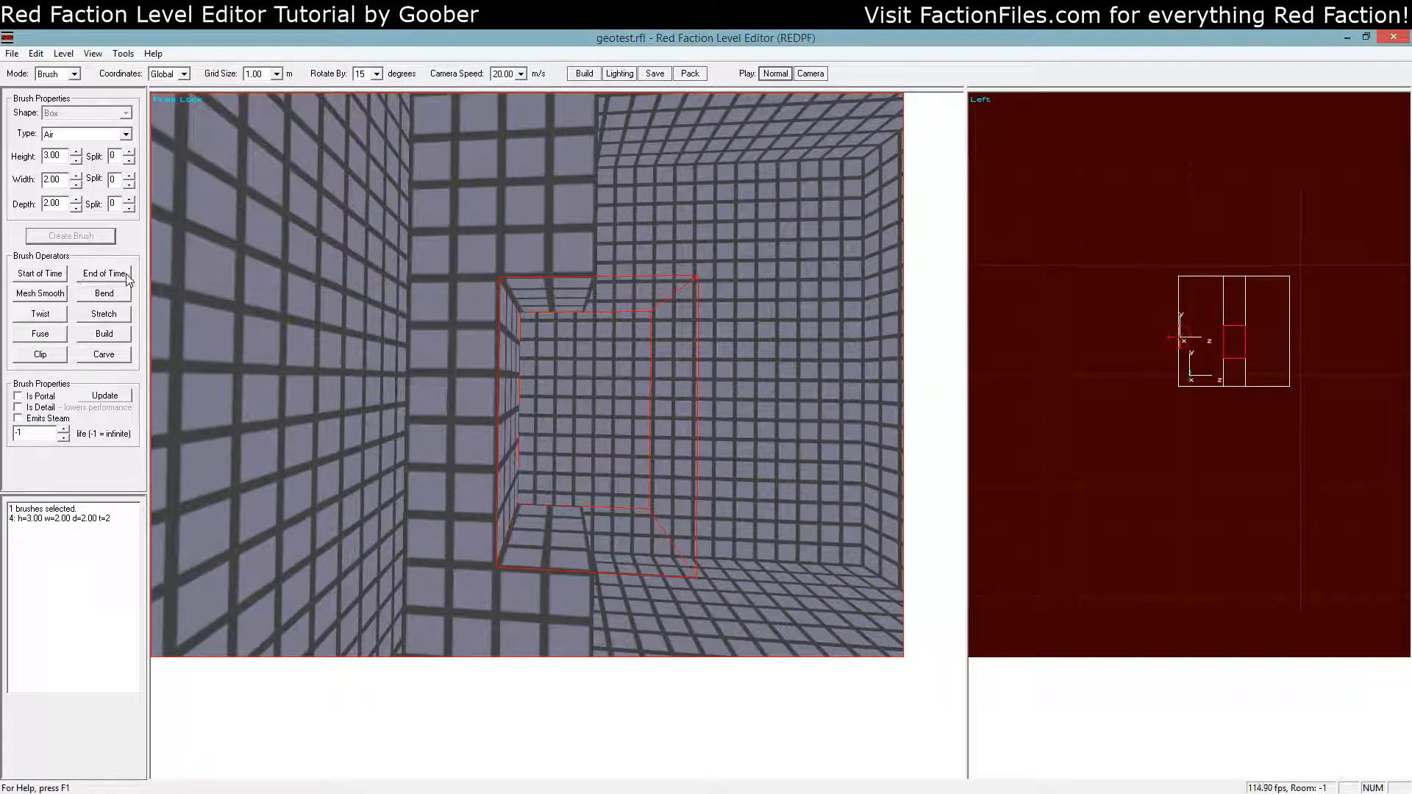
Move the pillar brush to the end of time and rebuild the geometry
key(z)
click(471, 409)
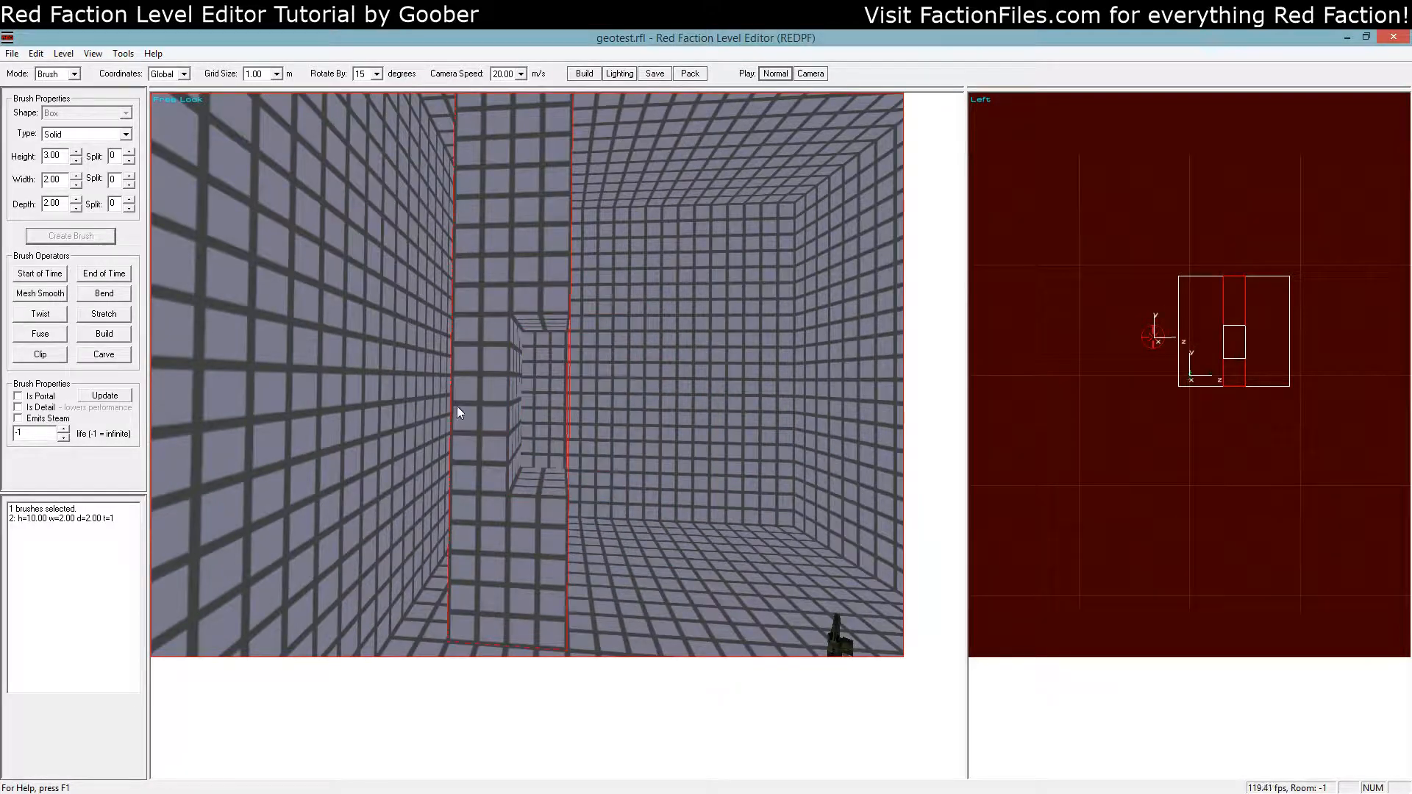
key(z)
click(103, 273)
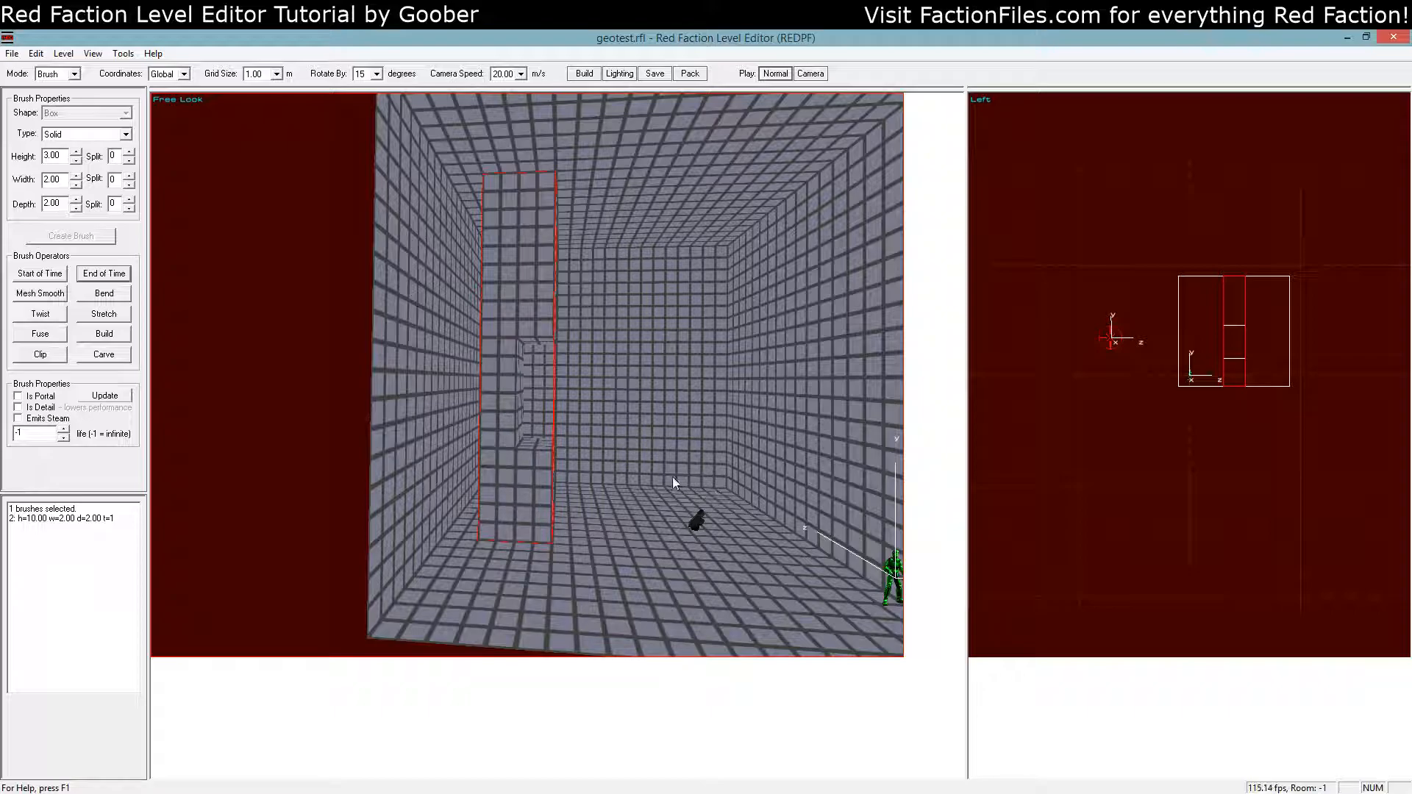
key(b)
Move the small air brush inside the pillar to the end of time and rebuild the geometry
key(a)
key(KP_3)
key(KP_4)
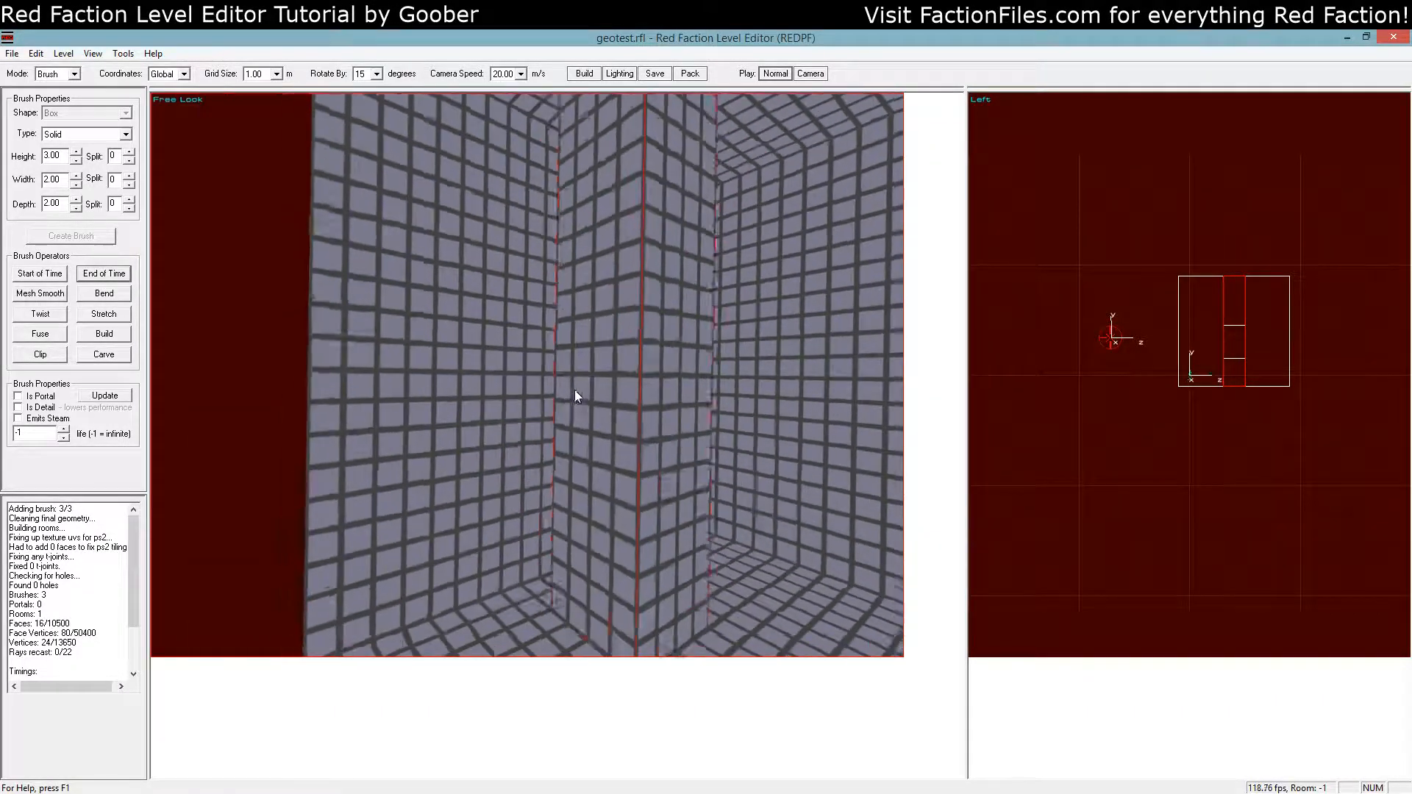
key(z)
click(708, 315)
click(104, 274)
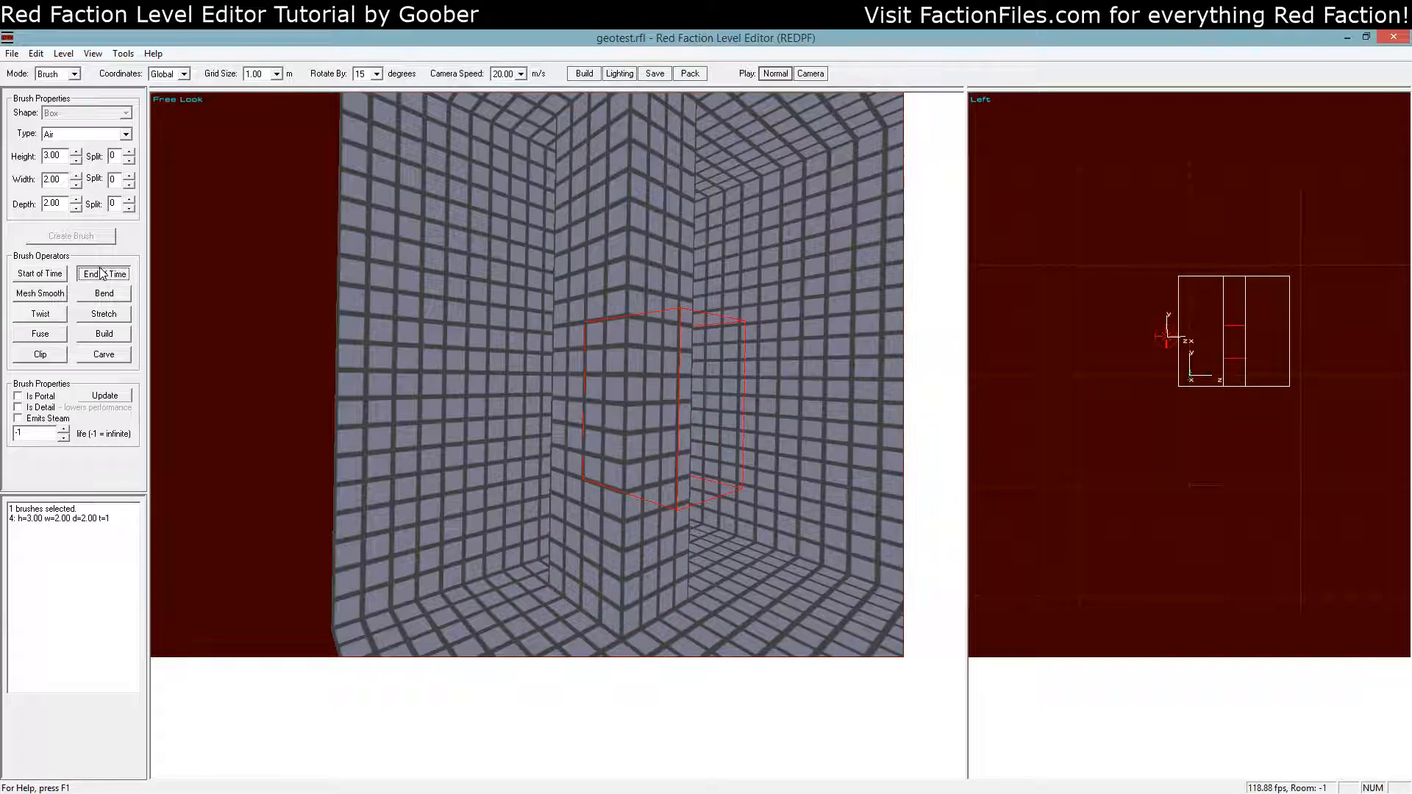
key(b)
Move the pillar brush to the start of time and rebuild the geometry
key(a)
key(z)
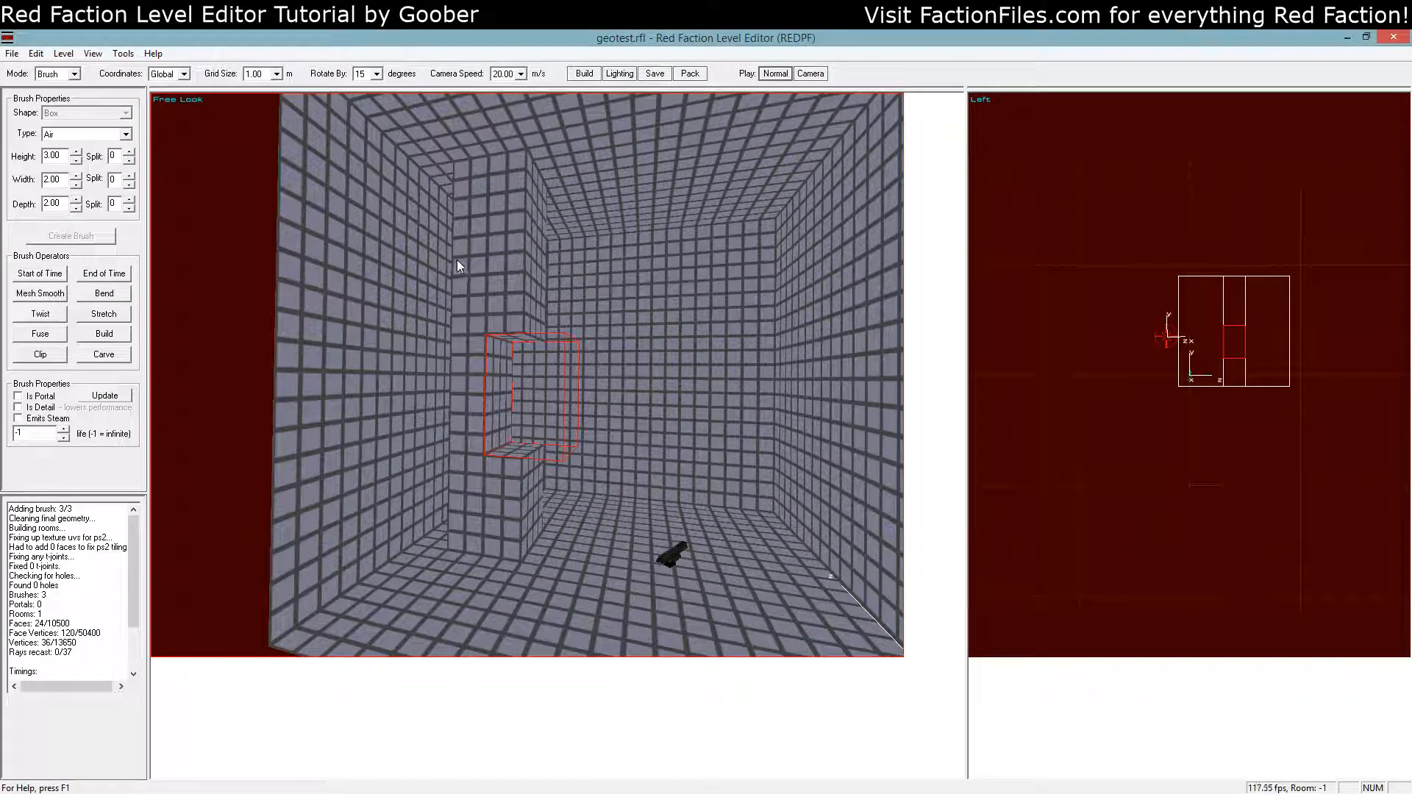
click(456, 259)
click(42, 276)
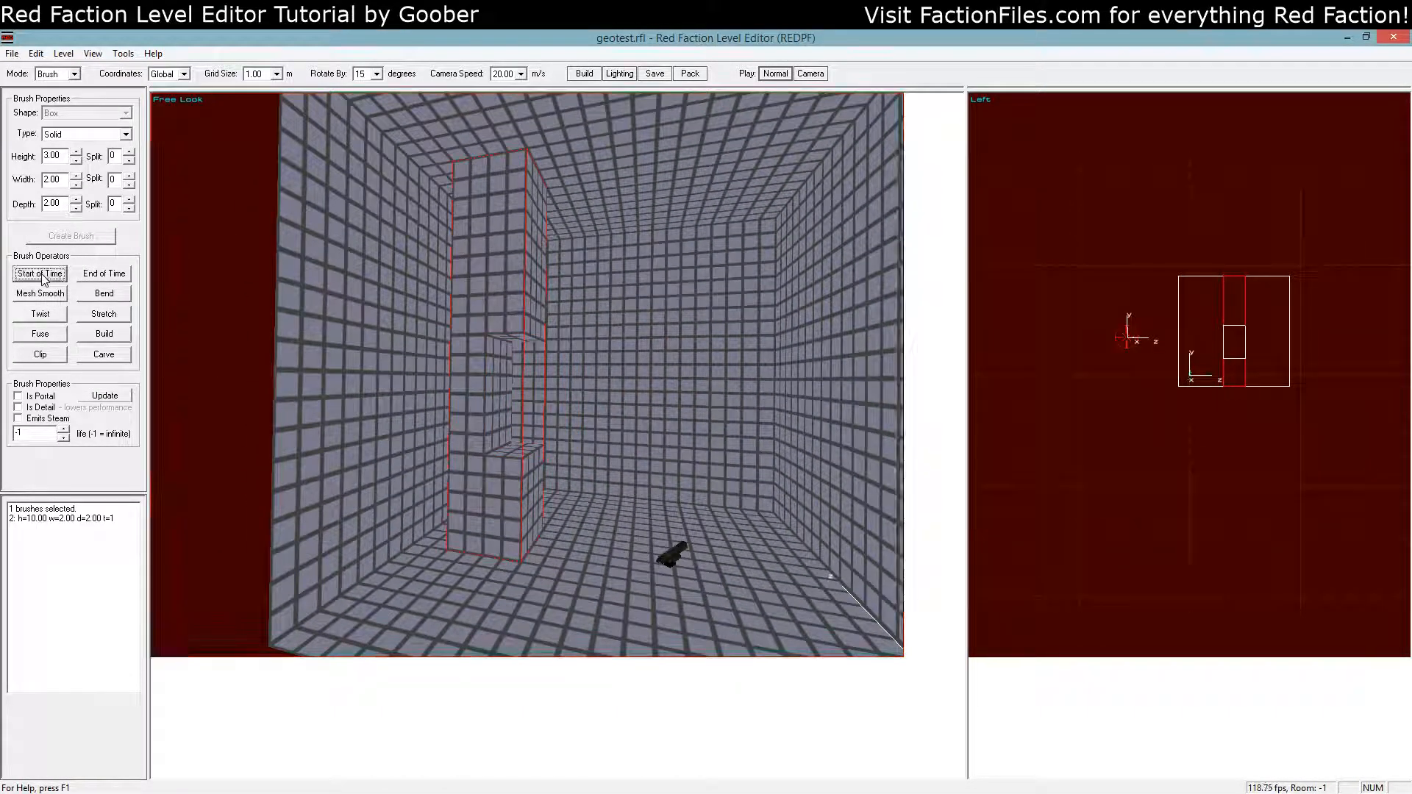
key(b)
Select the room brush and the pillar brush in turn to check their positions in the build order
key(z)
click(372, 382)
key(a)
key(z)
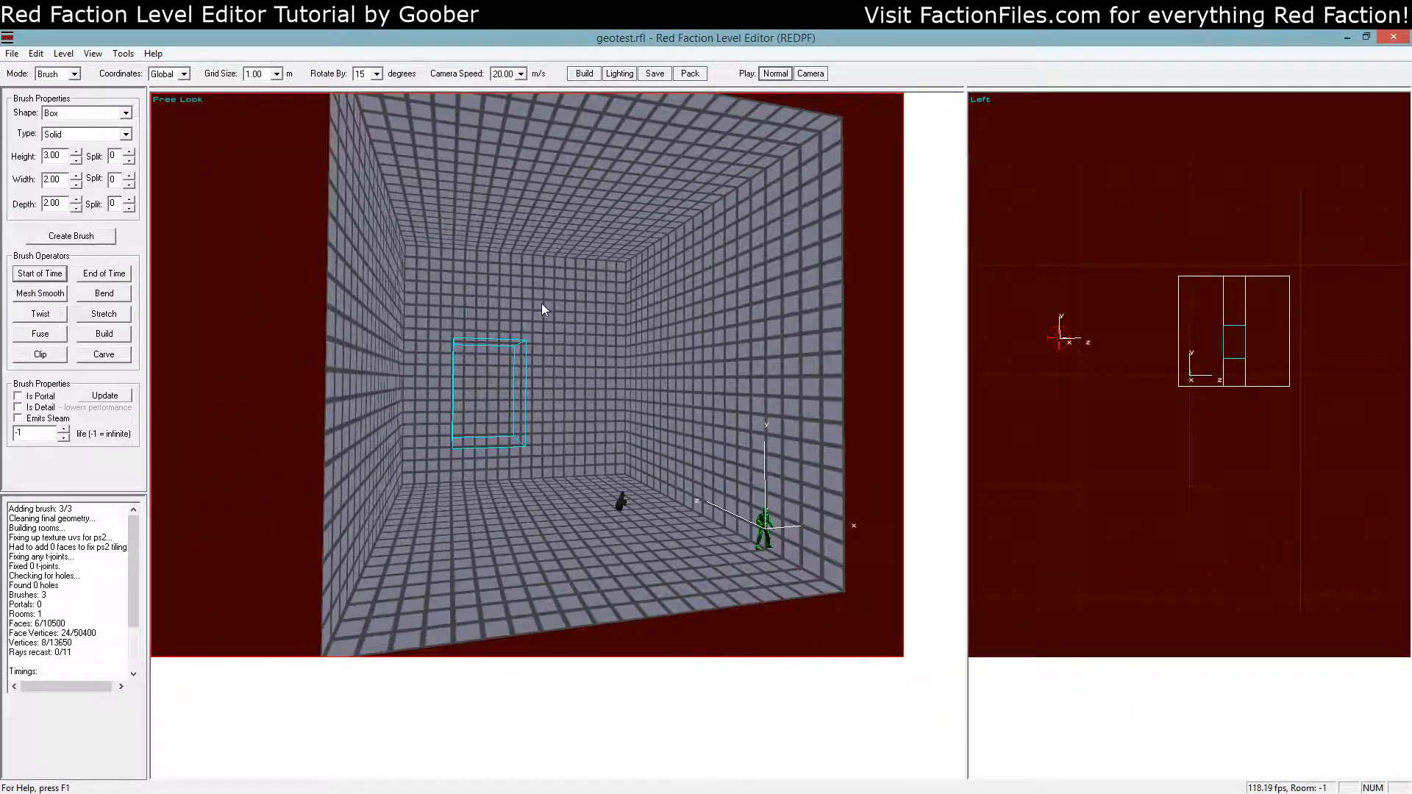
click(666, 415)
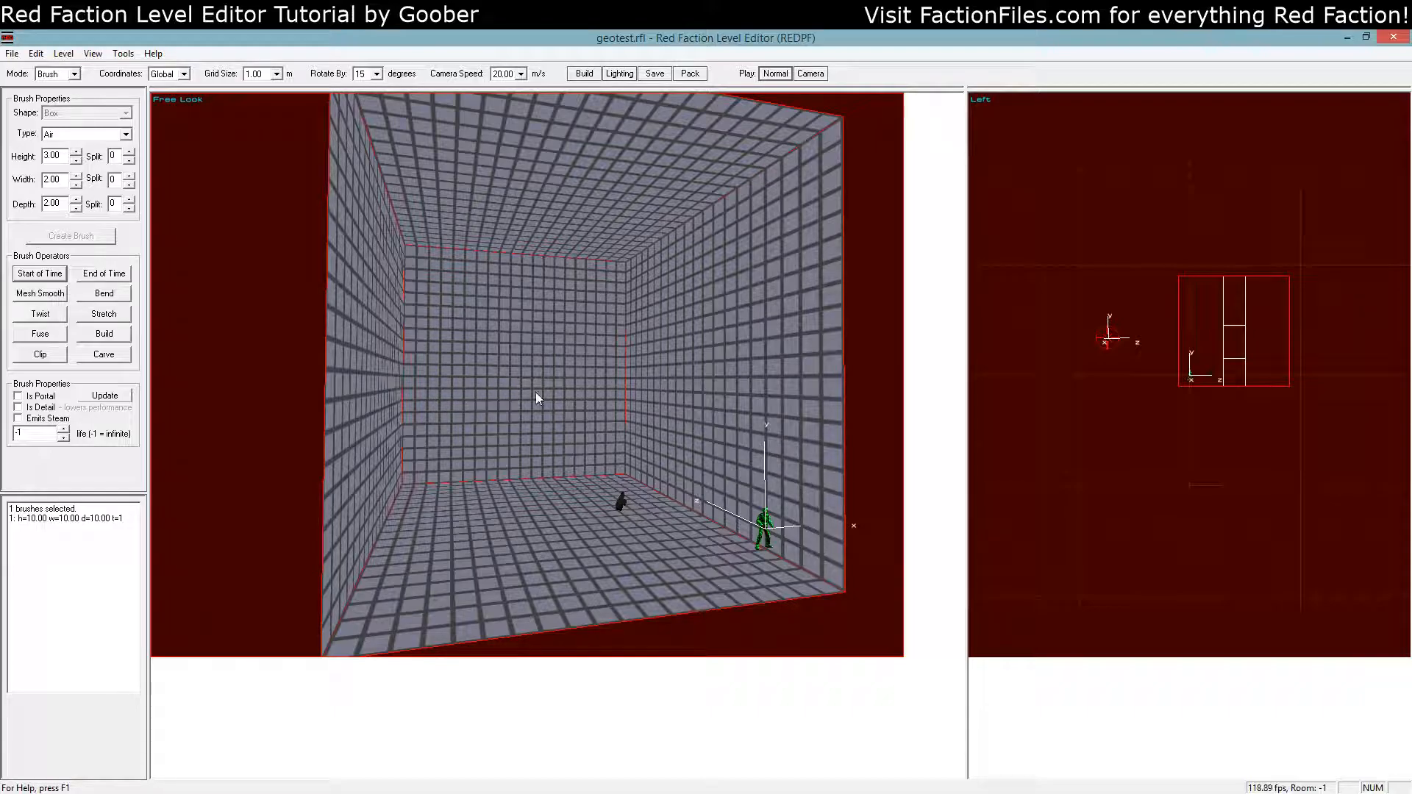
click(506, 399)
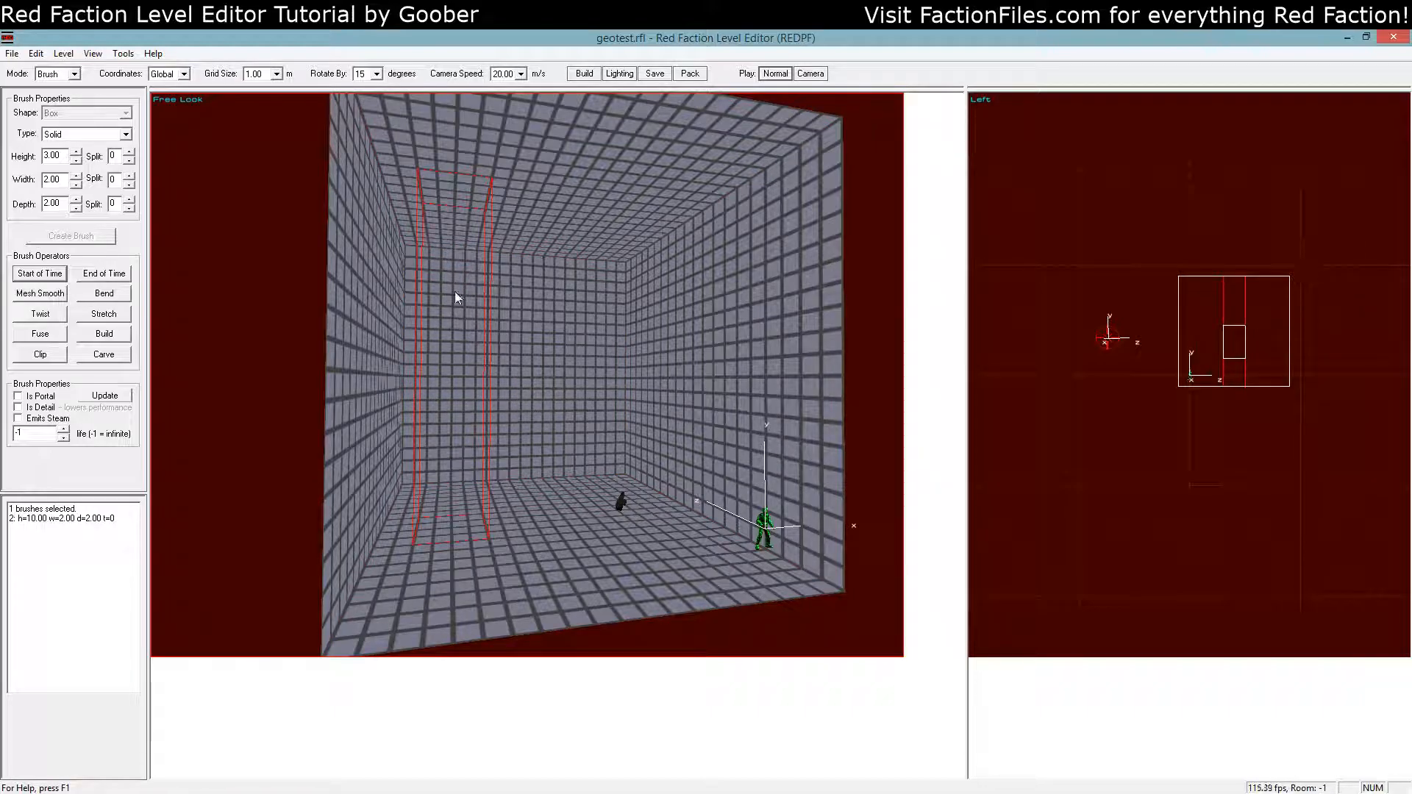
Move the pillar brush to the end of time and rebuild the geometry
click(757, 236)
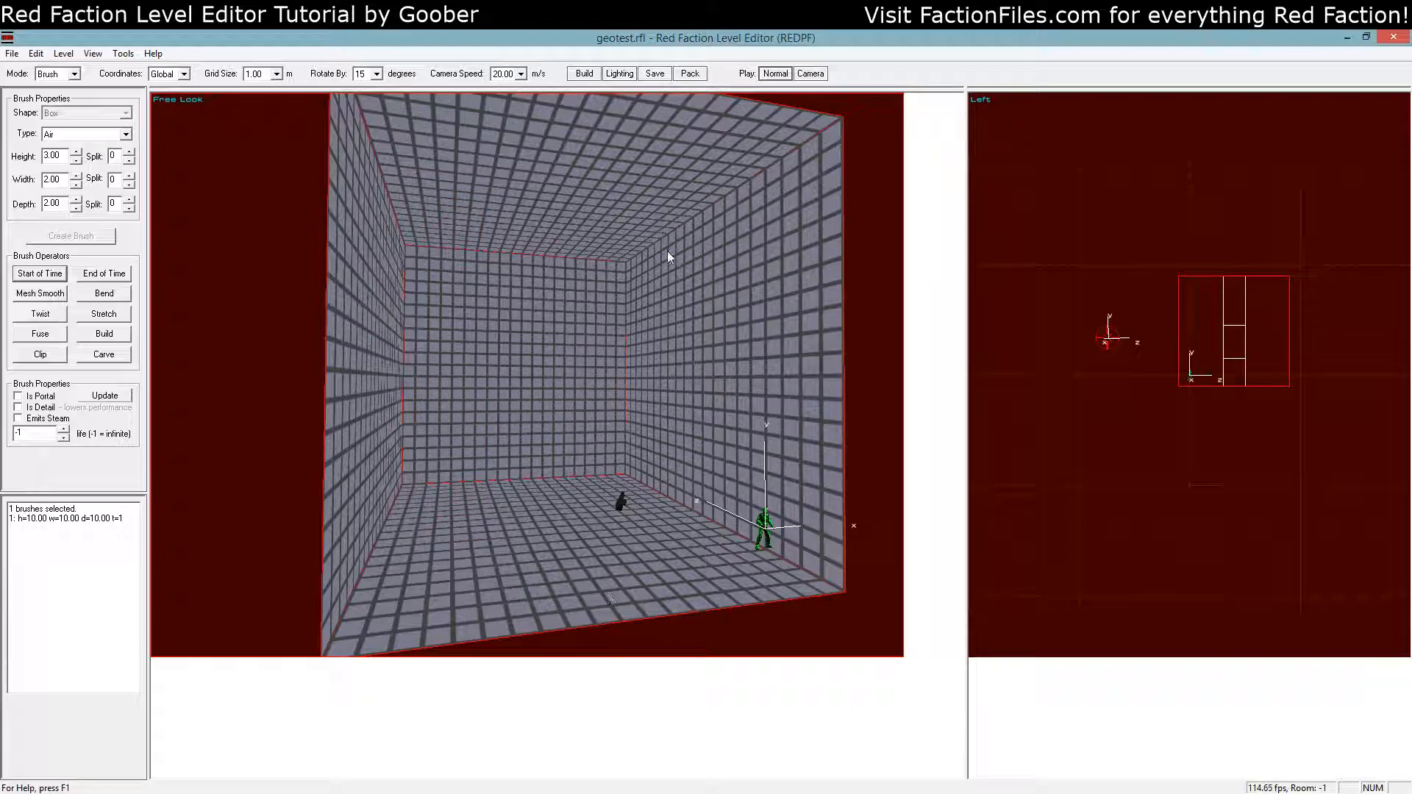
click(421, 267)
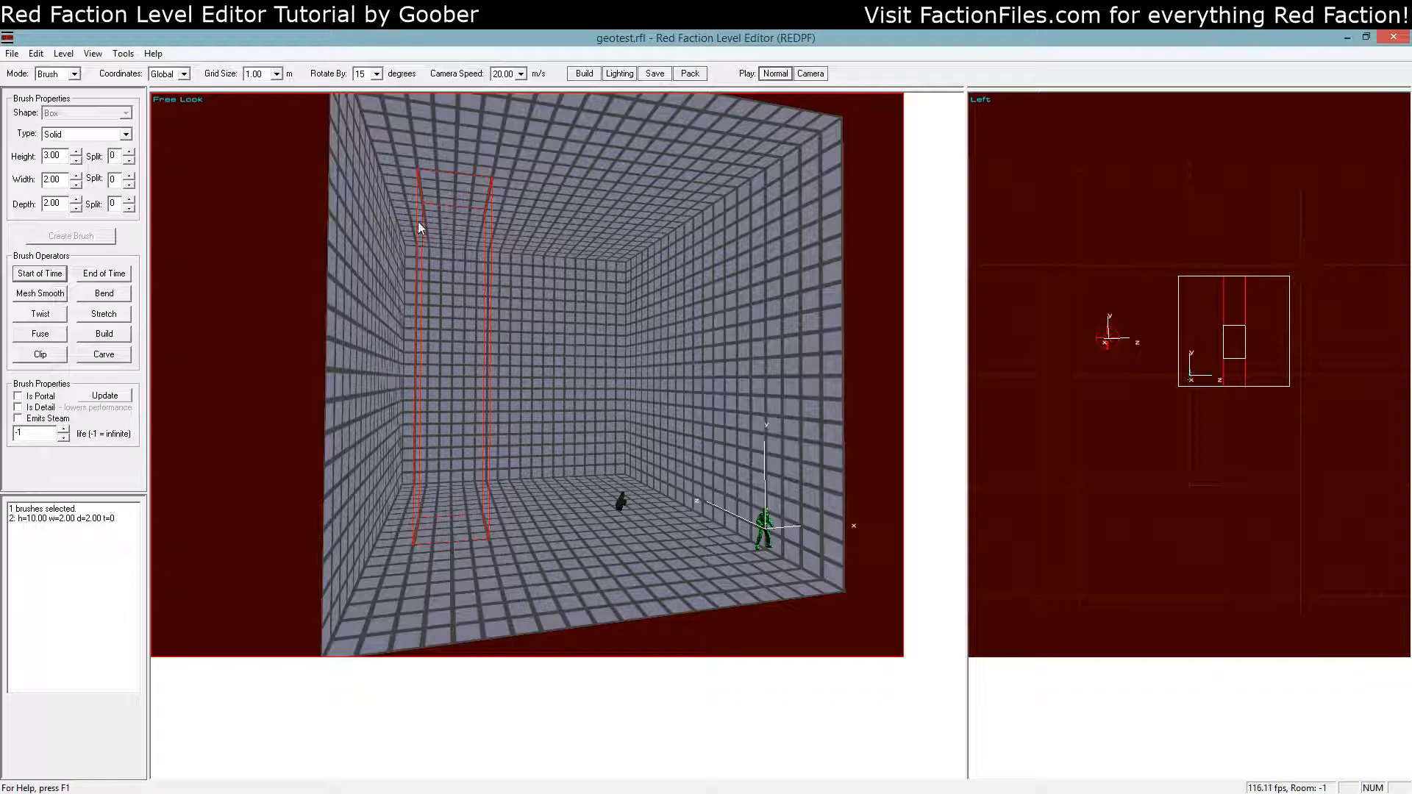
click(111, 275)
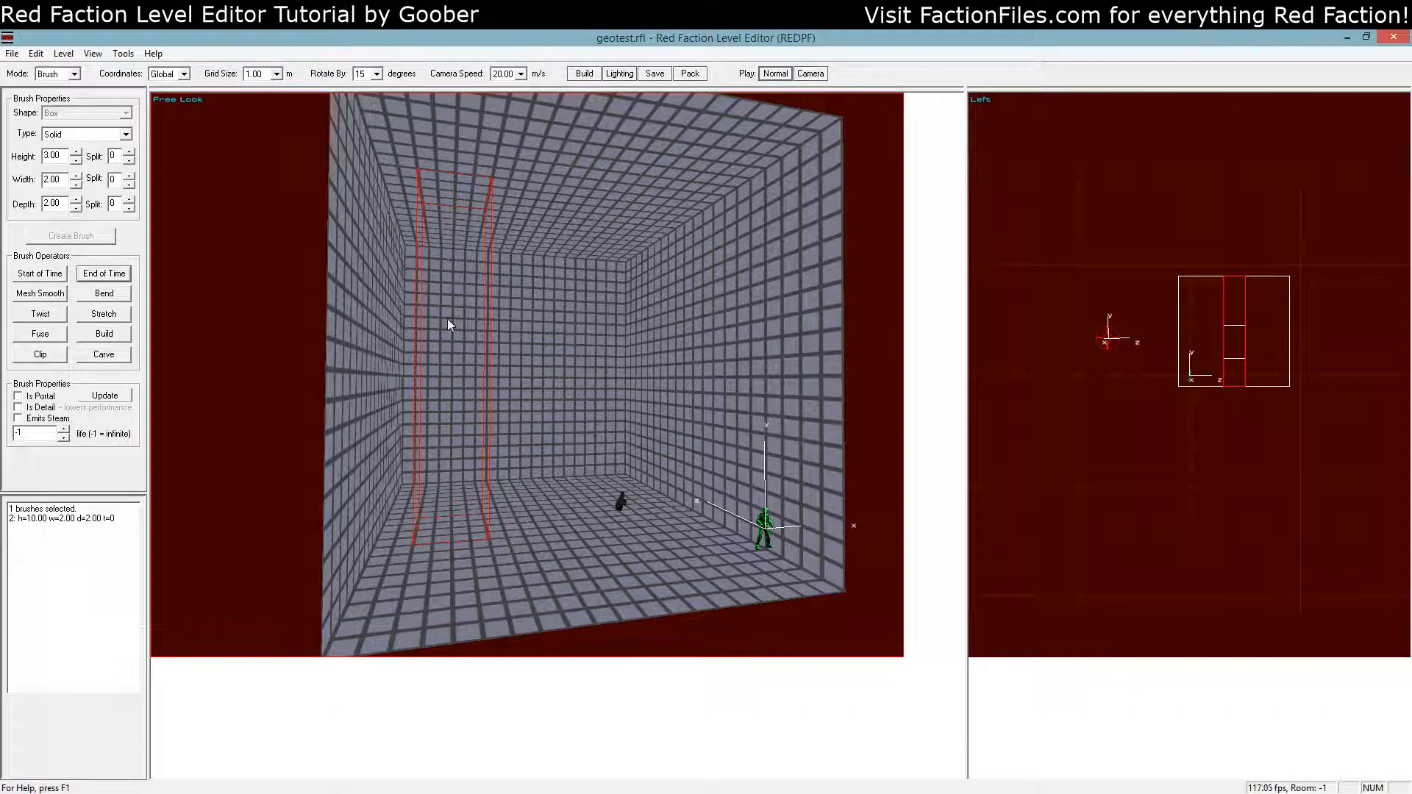
Move the small air brush inside the pillar to the end of time and rebuild the geometry
key(a)
click(357, 289)
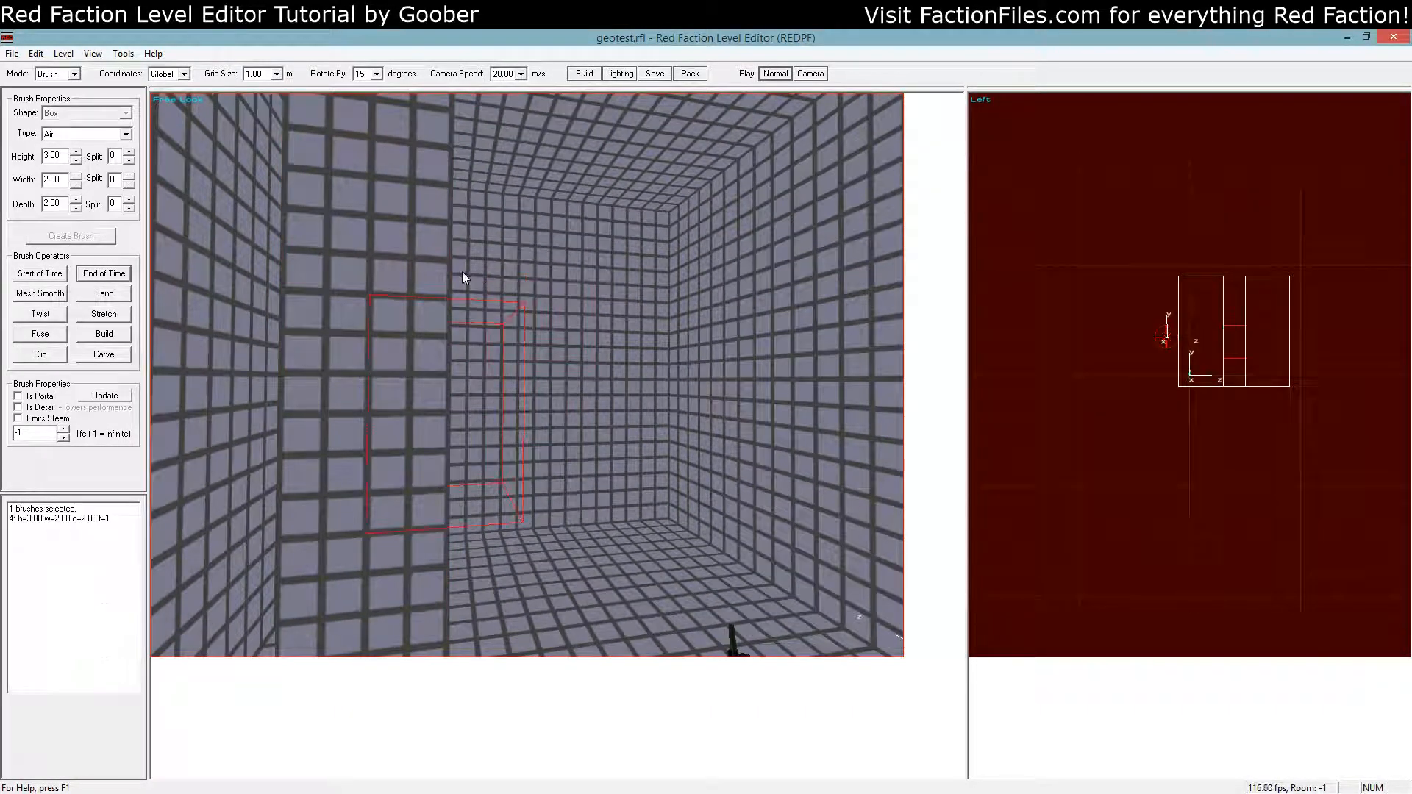
click(102, 275)
key(z)
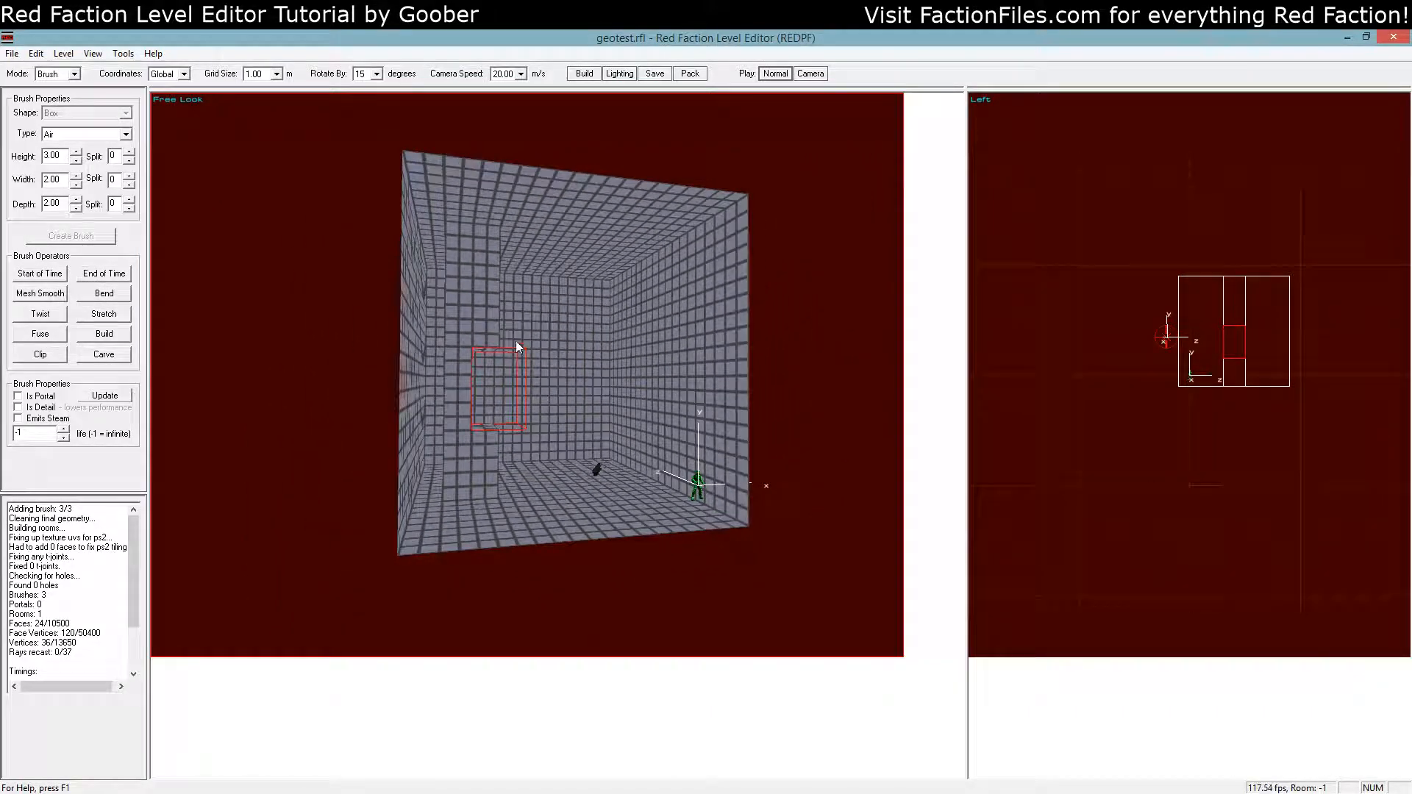
Duplicate the pillar brush and place the copy directly beside the original, offset 2 m along X
key(a)
click(468, 294)
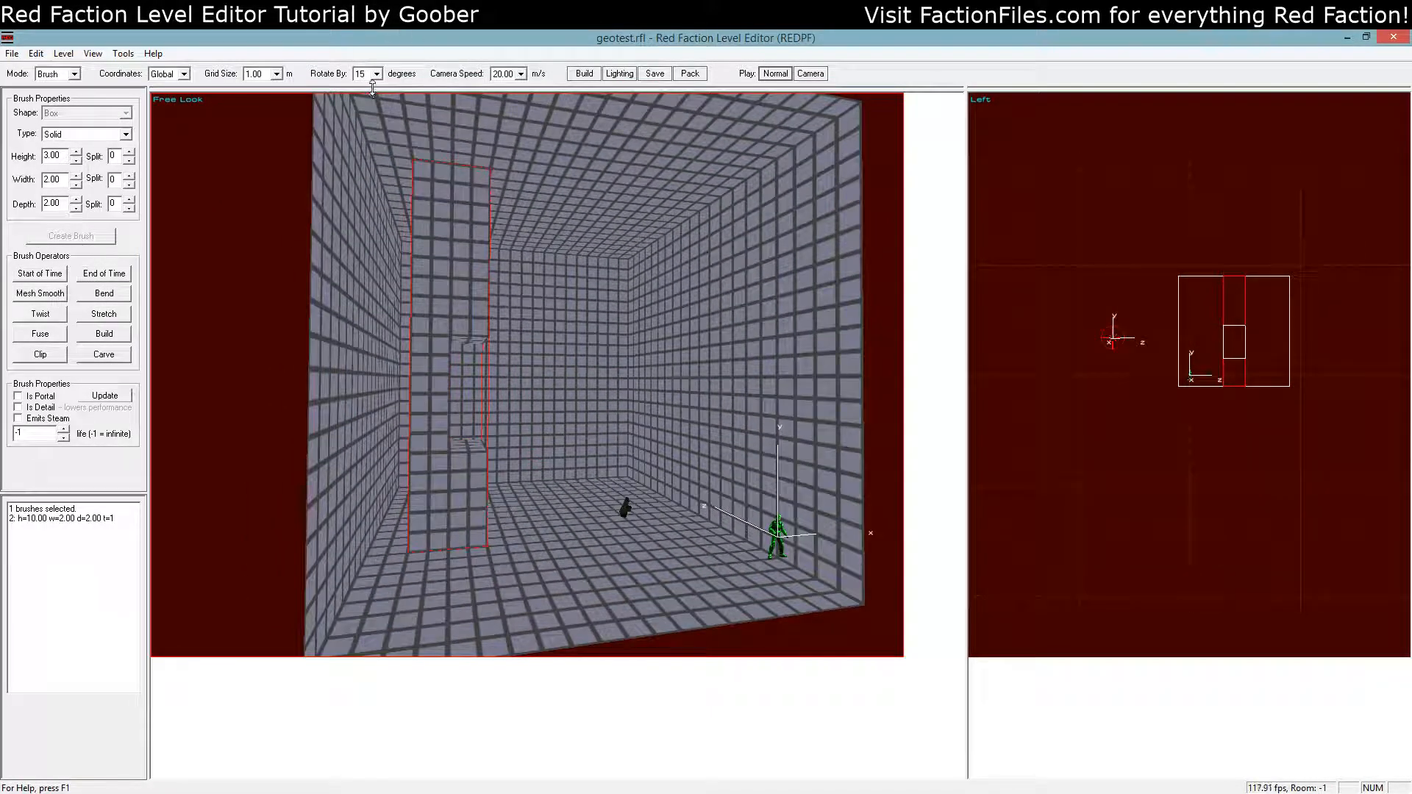
drag(373, 89, 456, 381)
key(ctrl+c)
key(ctrl+v)
key(Right)
key(Right)
key(Right)
key(Left)
Move the small air brush to the end of time and rebuild so it cuts through the pillars
click(456, 137)
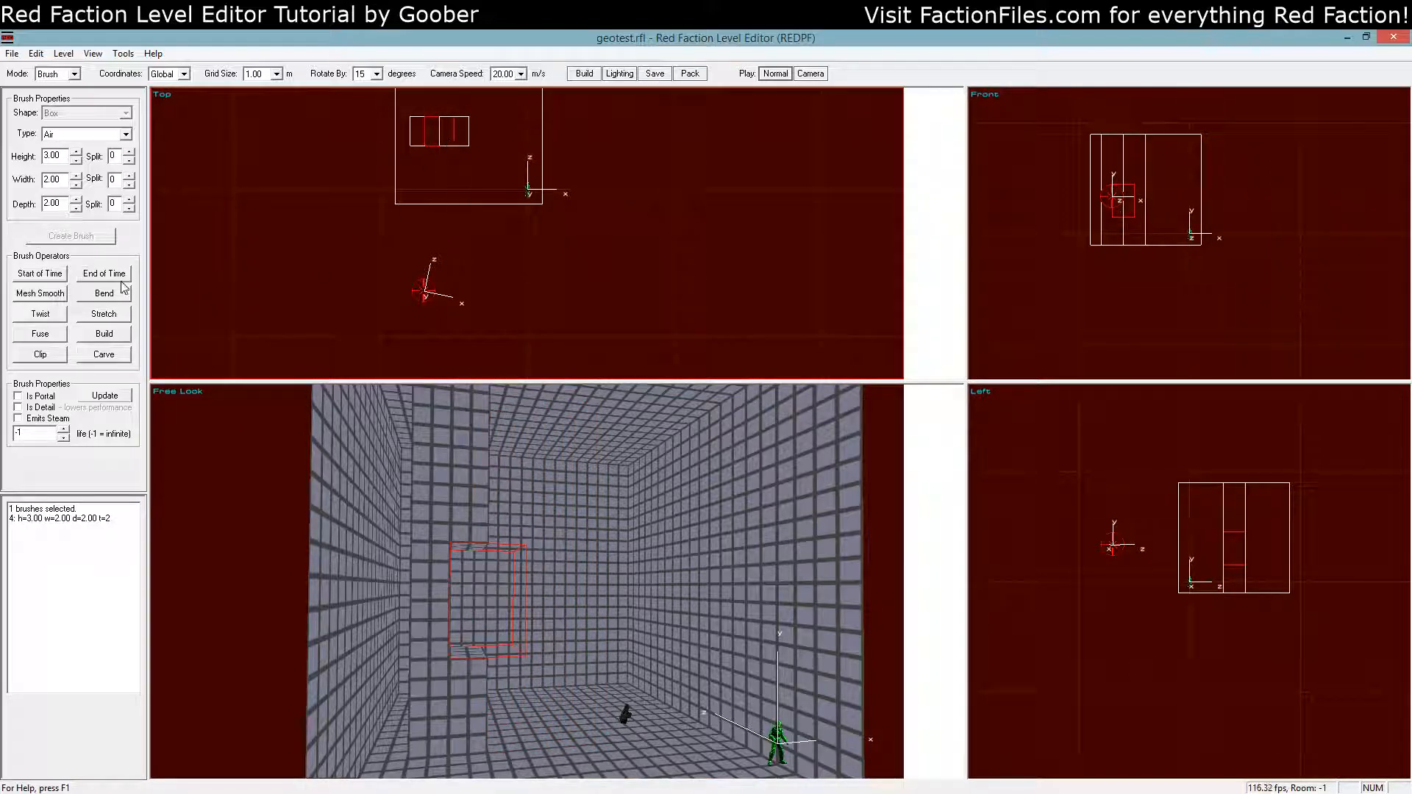
key(b)
mouse_move(360, 382)
mouse_down()
mouse_move(456, 89)
mouse_move(489, 156)
mouse_move(530, 323)
mouse_up()
key(a)
key(z)
Set the grid size to 0.50 m, shift the copied pillar to leave a 0.5 m gap beside the original, and rebuild the geometry
click(551, 282)
key(Right)
ctrl+click(484, 147)
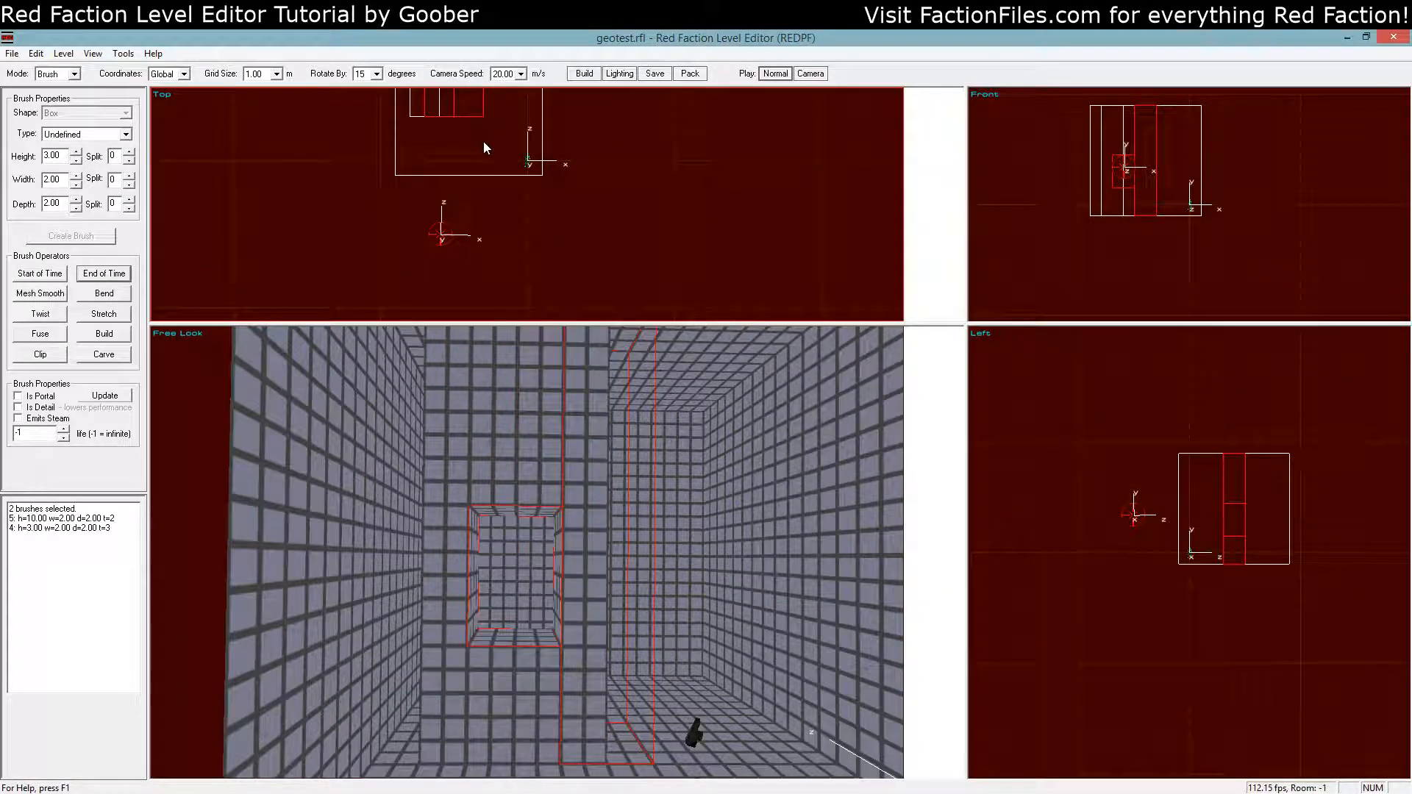
click(466, 105)
key([)
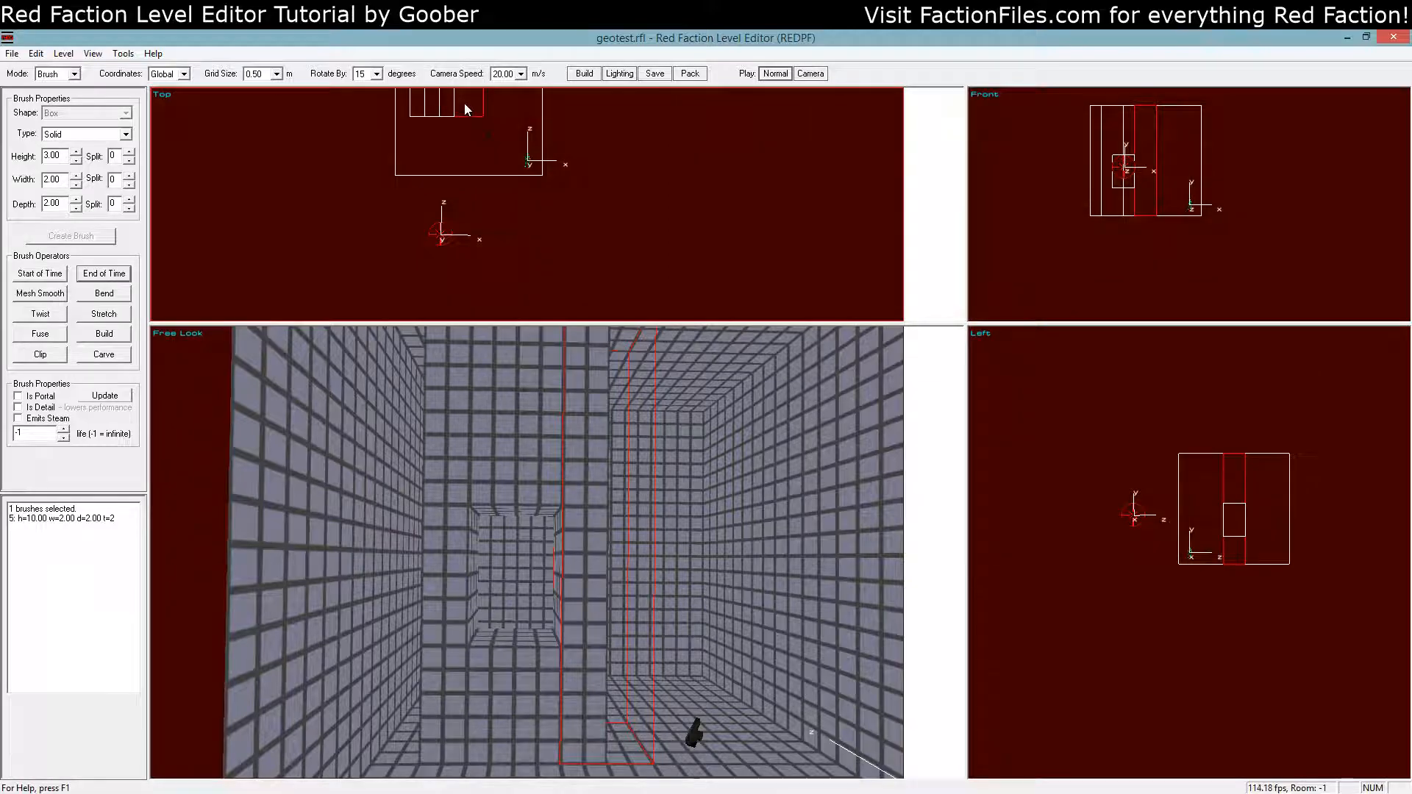
key(Left)
key(b)
drag(566, 323, 566, 88)
key(a)
key(z)
Move only the original pillar brush to the end of time and rebuild the geometry
click(558, 387)
key(a)
key(z)
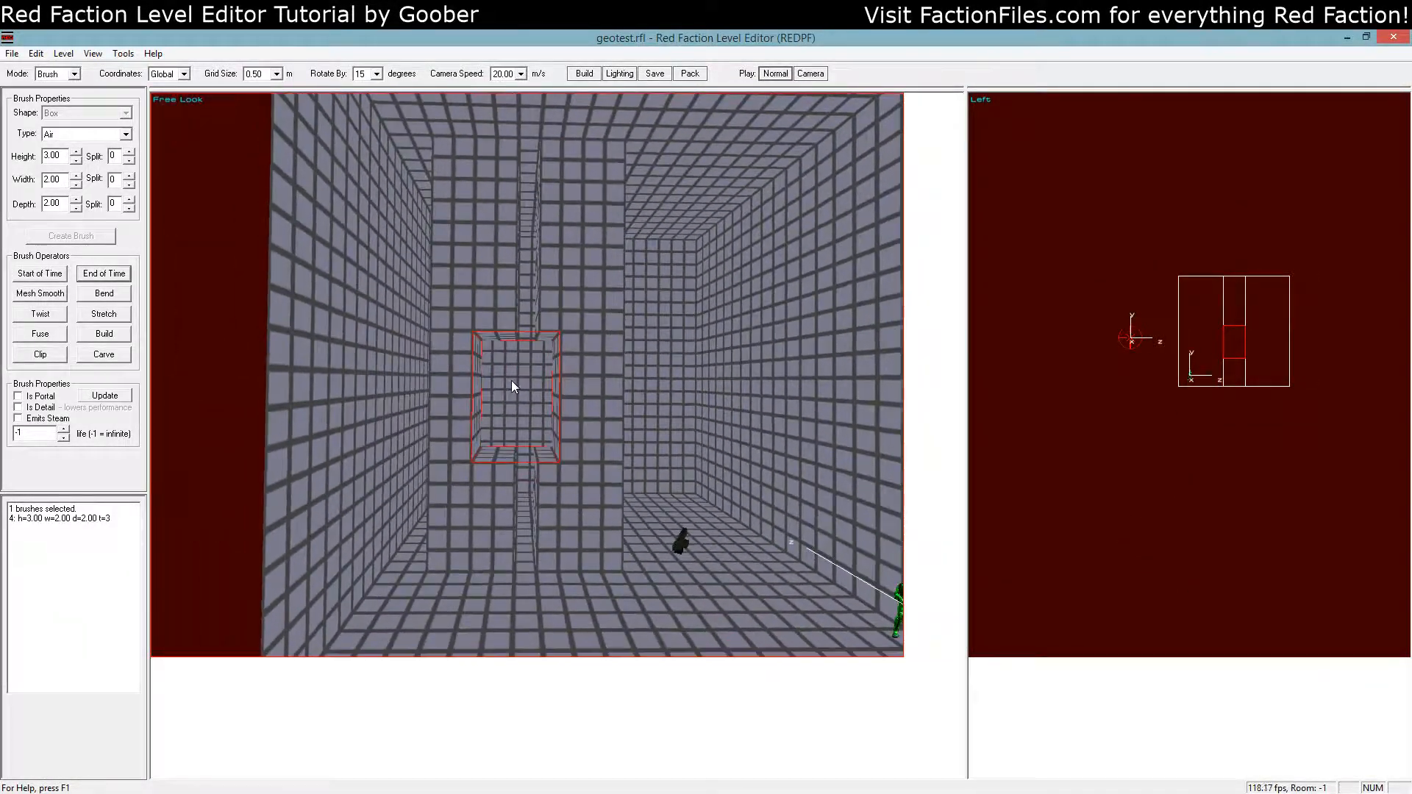
click(465, 270)
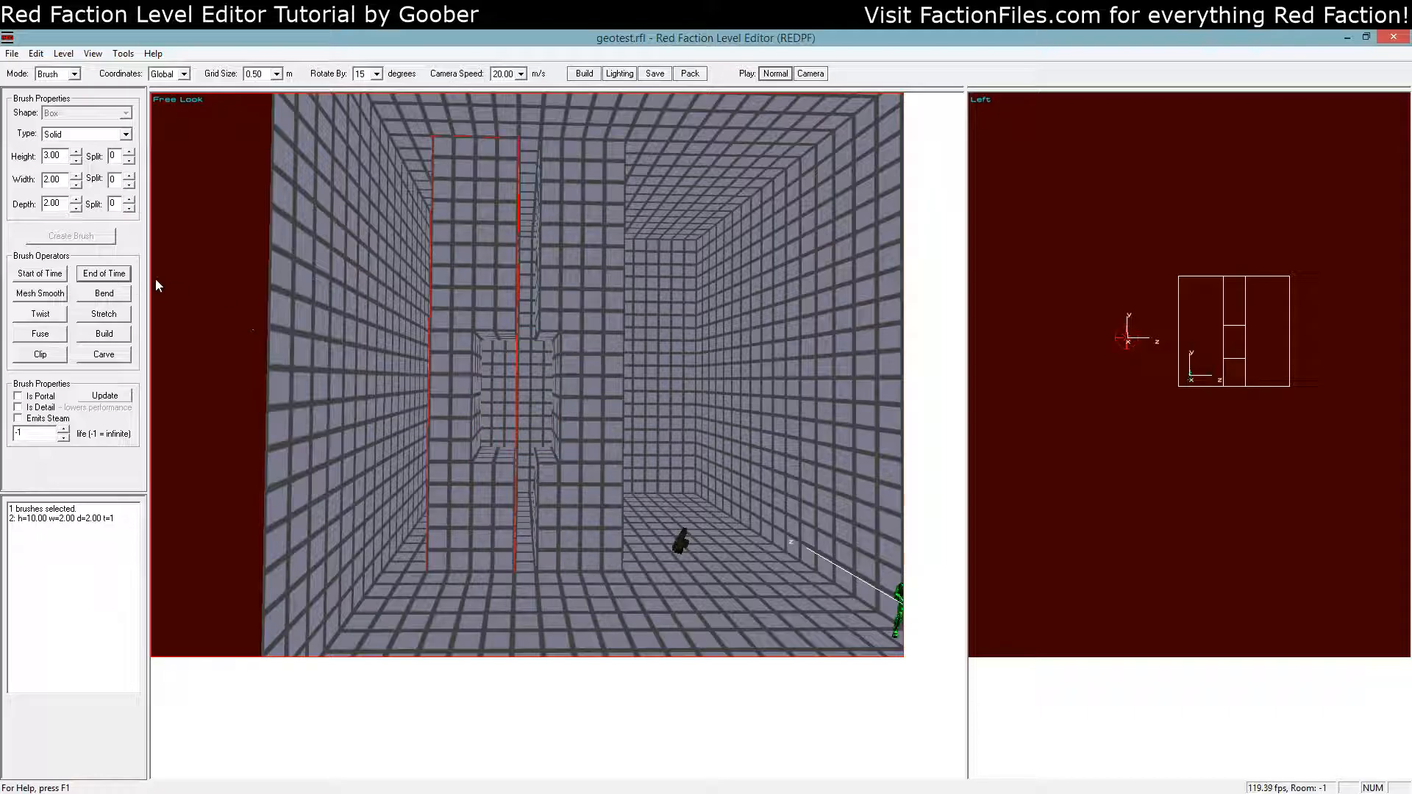
click(110, 274)
key(b)
Select the small air brush and both pillars in turn to check their build order, and examine the cut between the pillars
key(a)
click(564, 222)
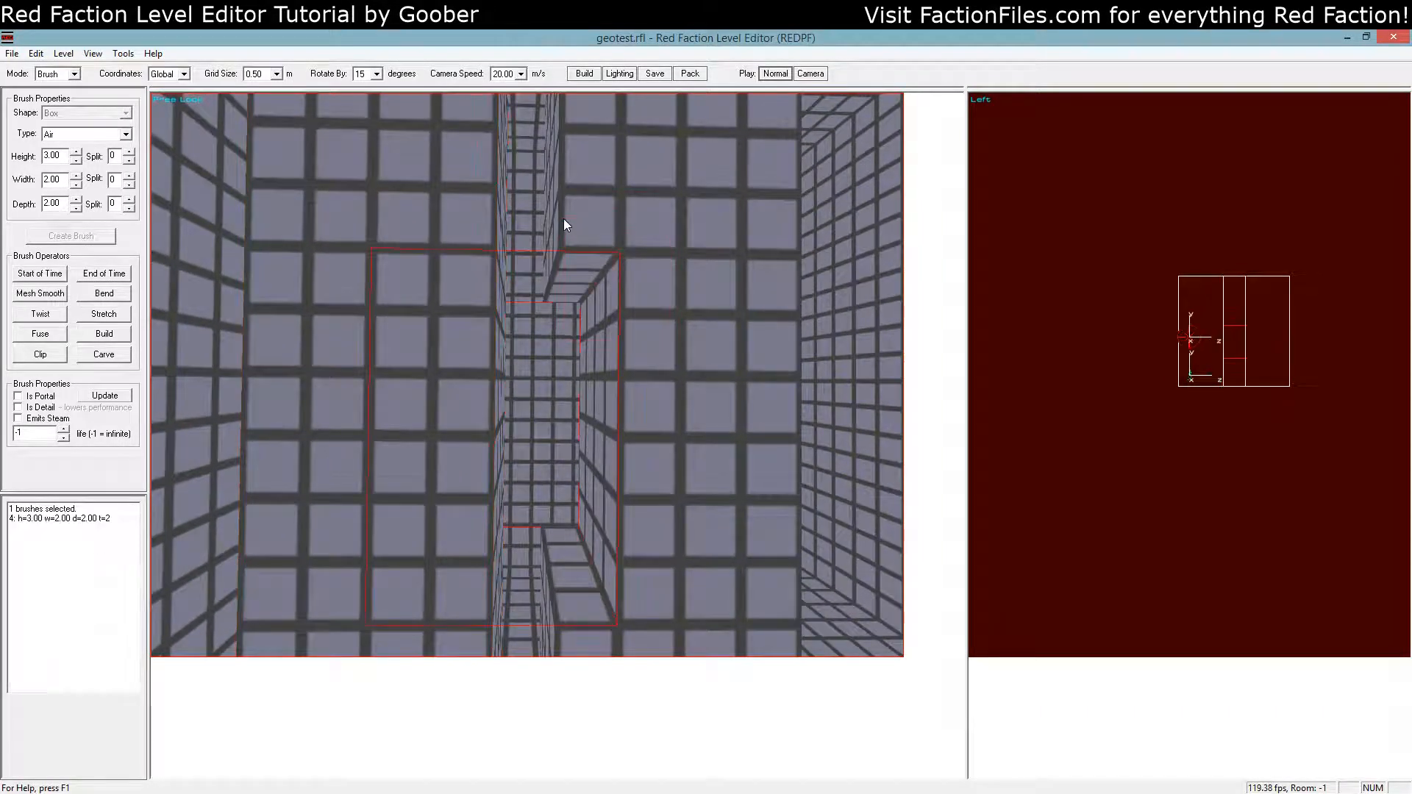
key(z)
key(z)
click(596, 334)
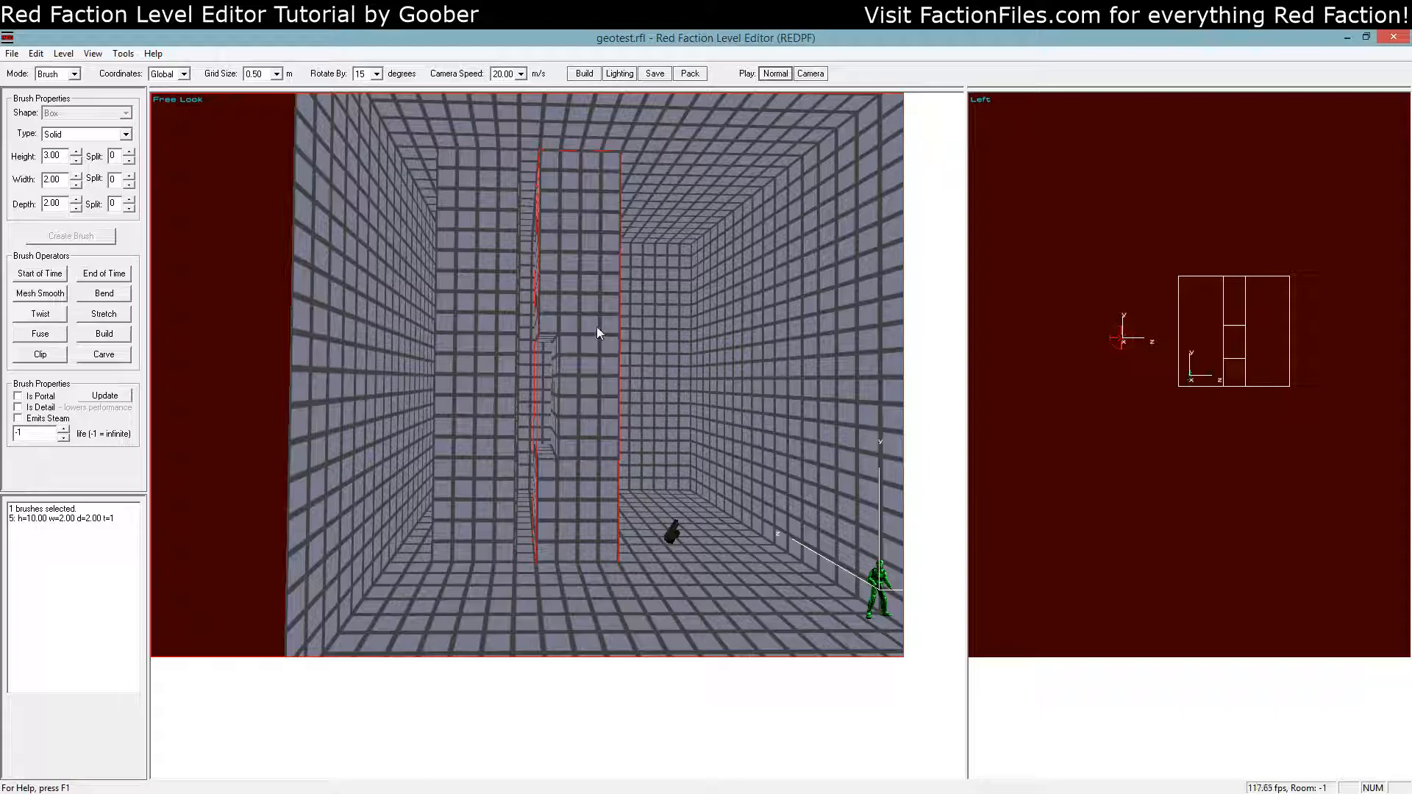
click(554, 340)
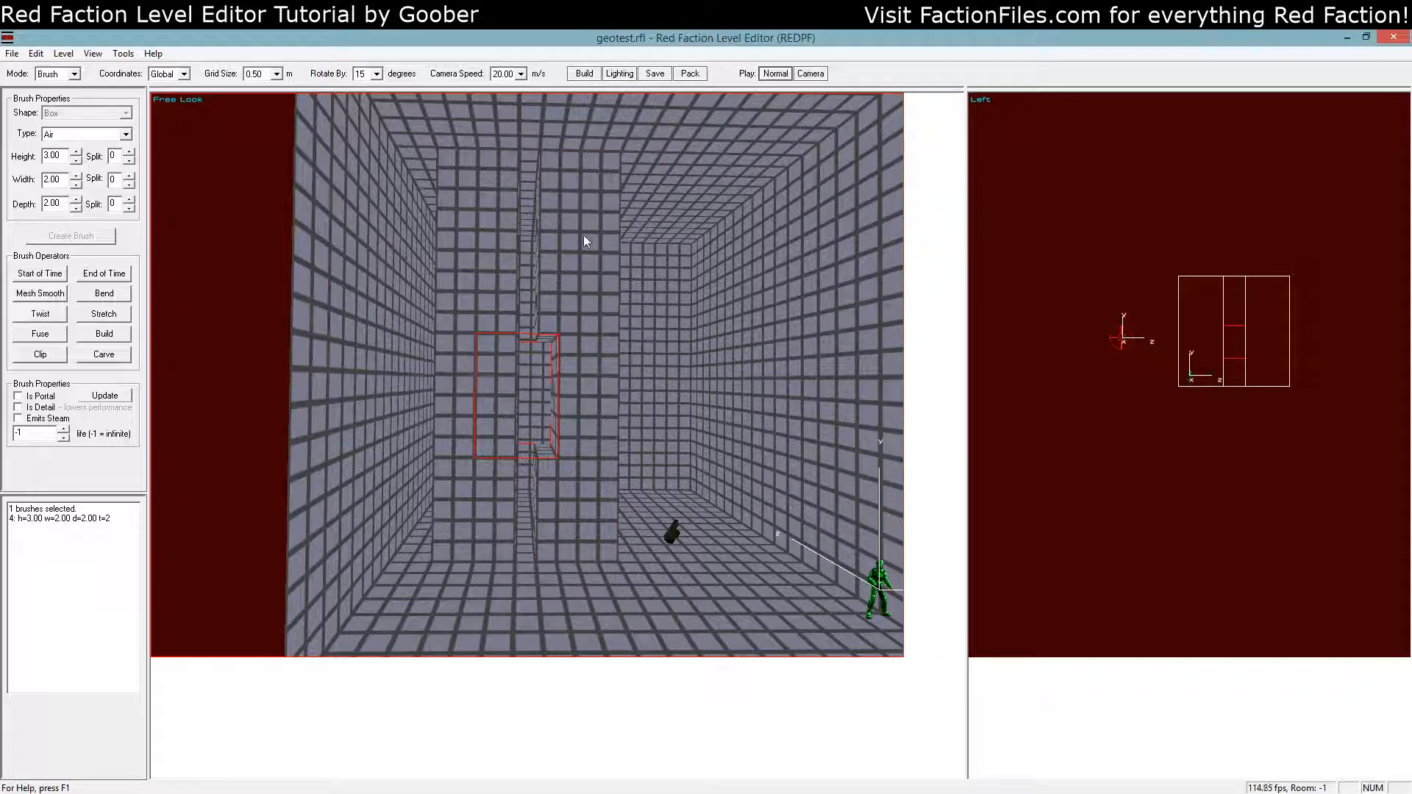
click(494, 228)
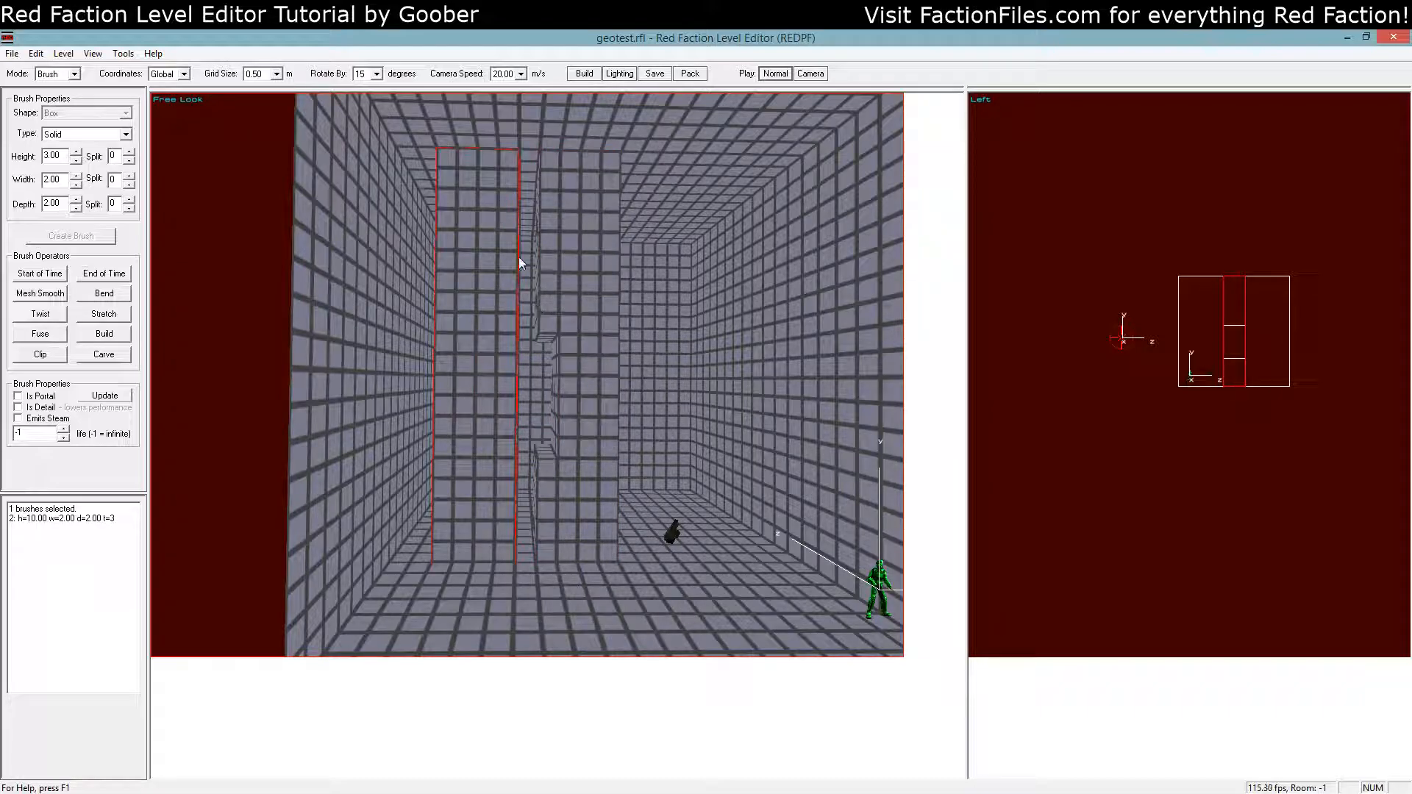
key(a)
key(z)
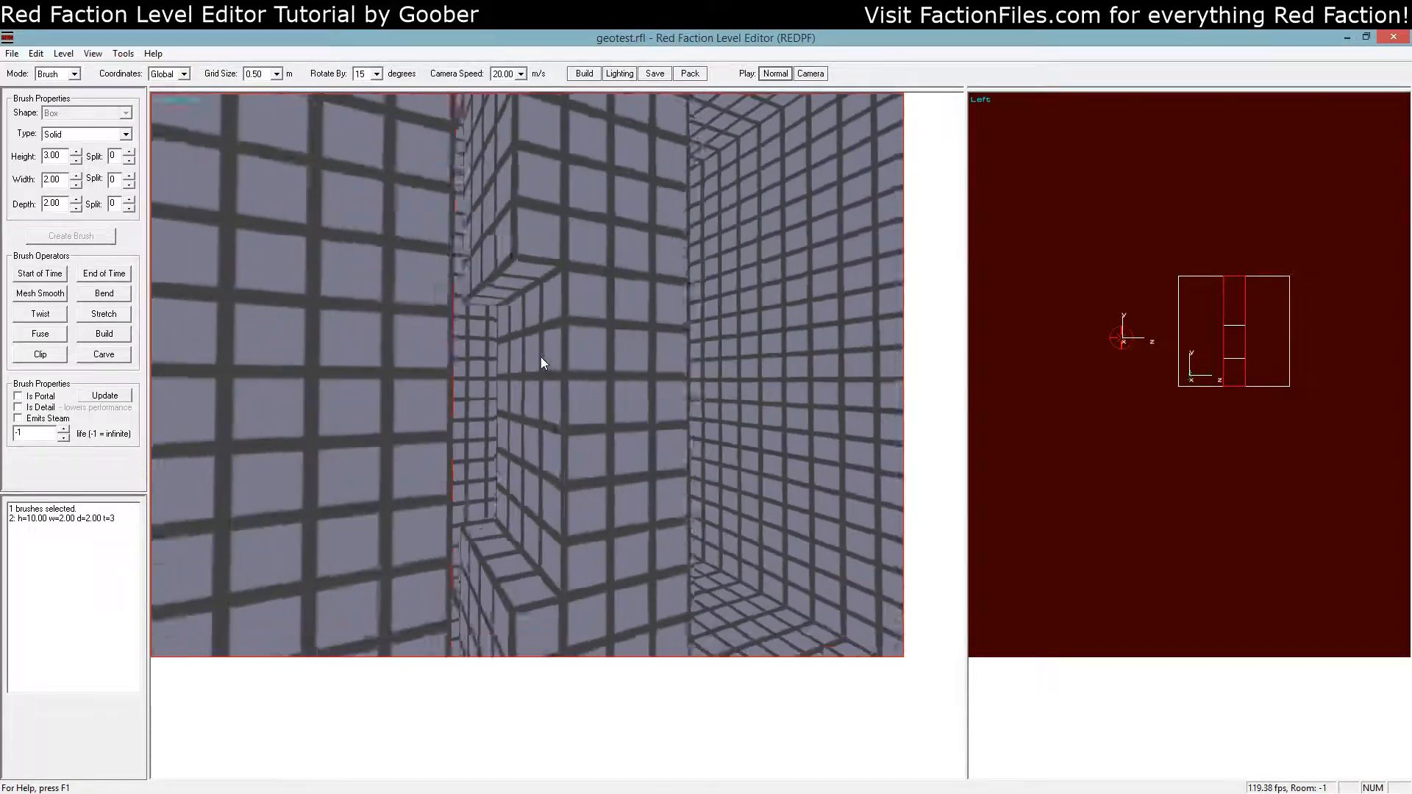
key(KP_3)
key(KP_4)
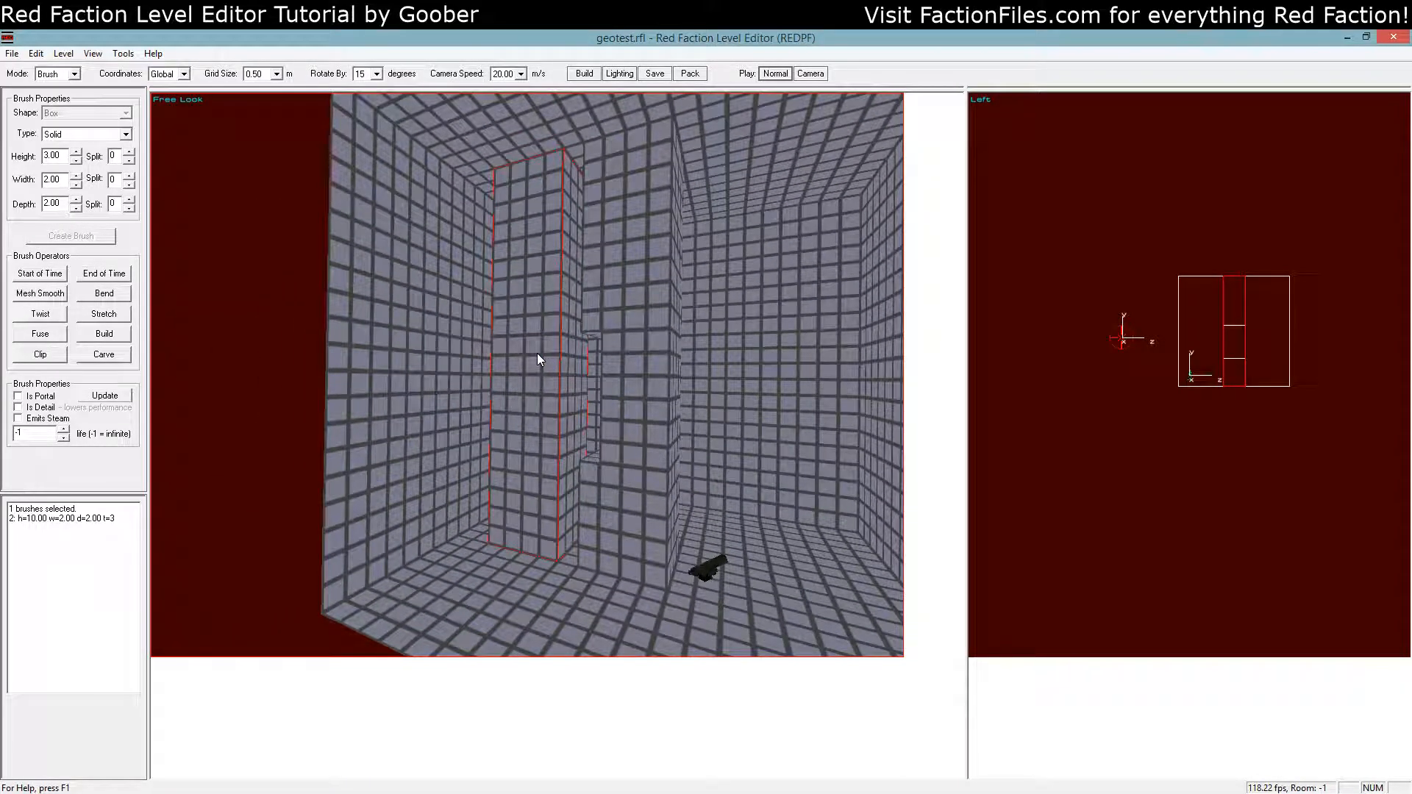